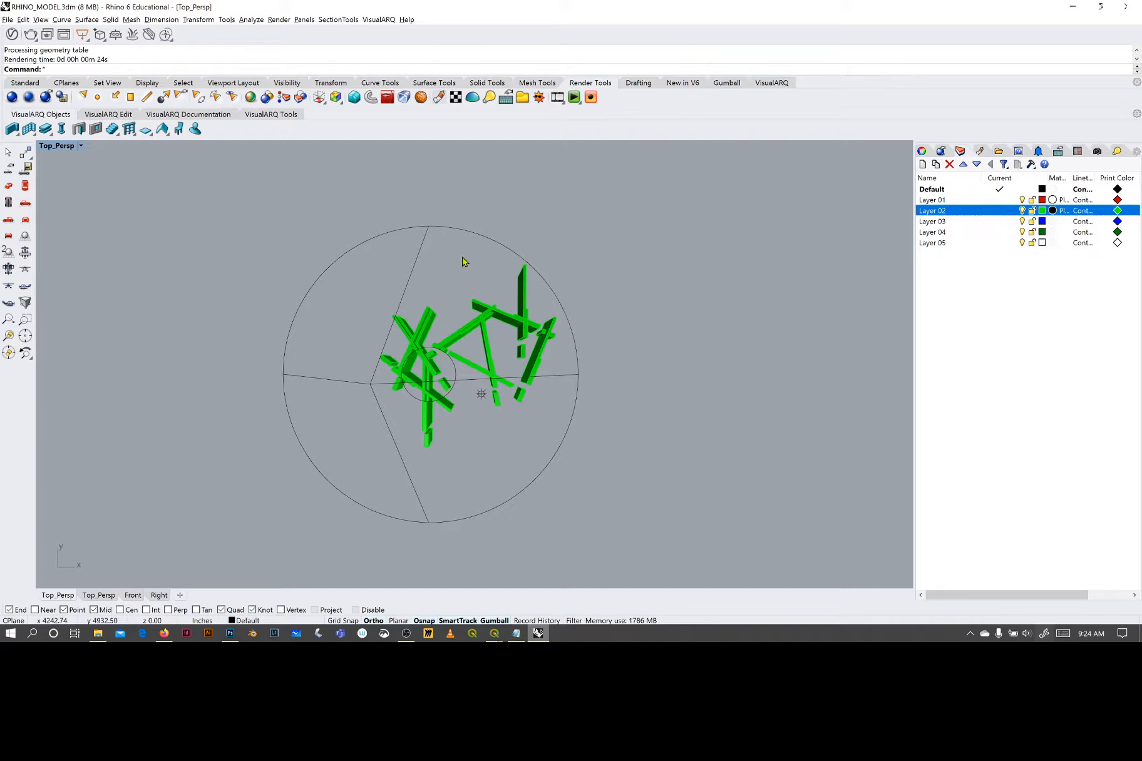
Hide the spot light and the point light in the Top_Persp viewport
left_click(459, 228)
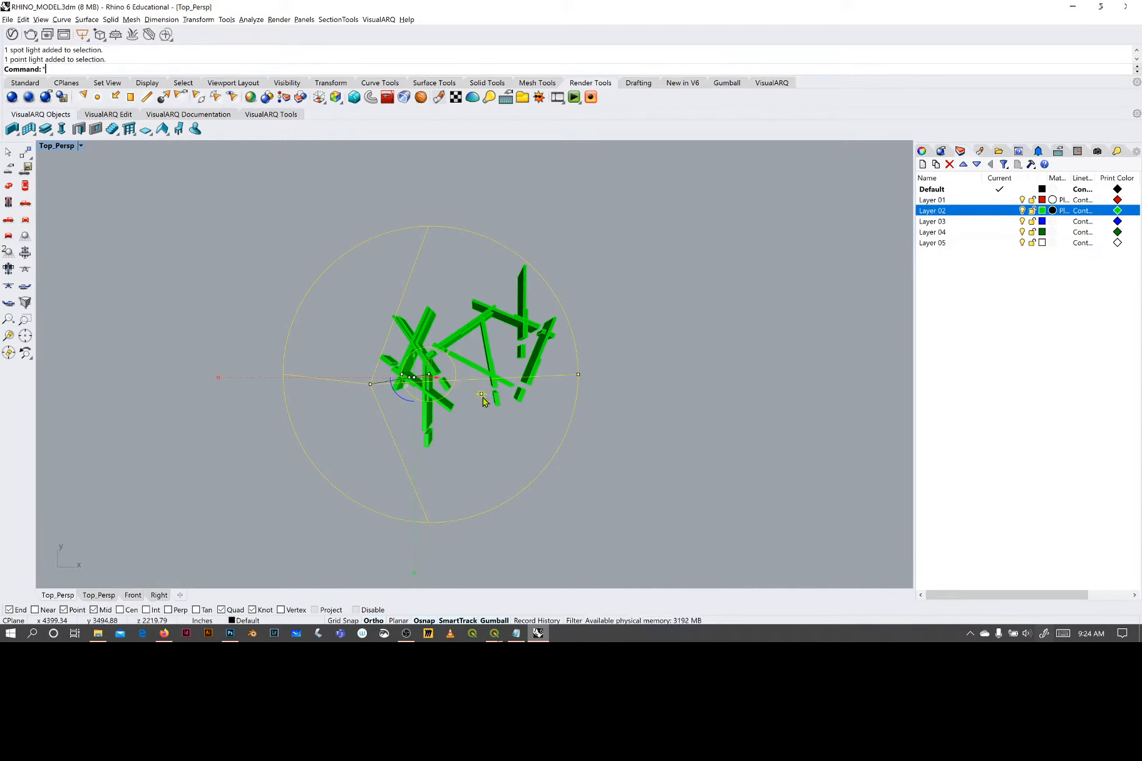
type("*Hide")
key("Return")
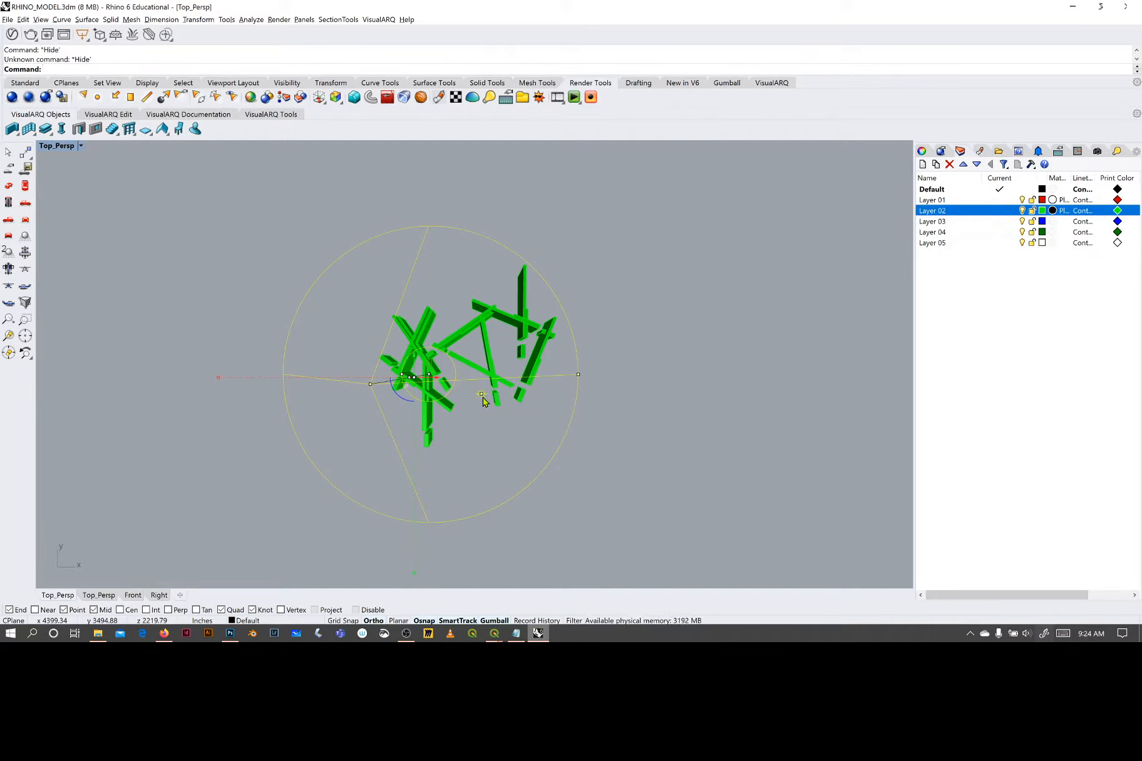
key("Escape")
left_click(482, 395)
left_click(368, 387, "shift")
type("Hide")
key("Return")
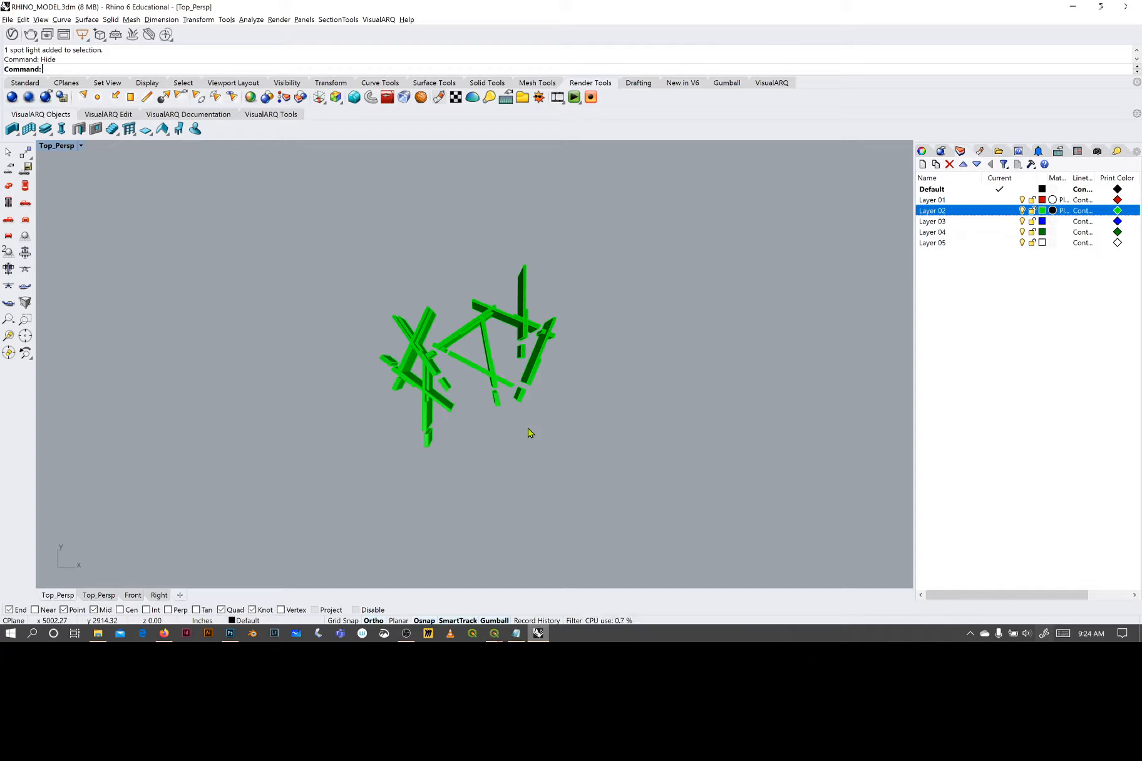
Capture the Top_Persp viewport to a file at viewport resolution, scale 1, with a transparent background
type("am")
key("BackSpace")
key("BackSpace")
key("BackSpace")
type("View4")
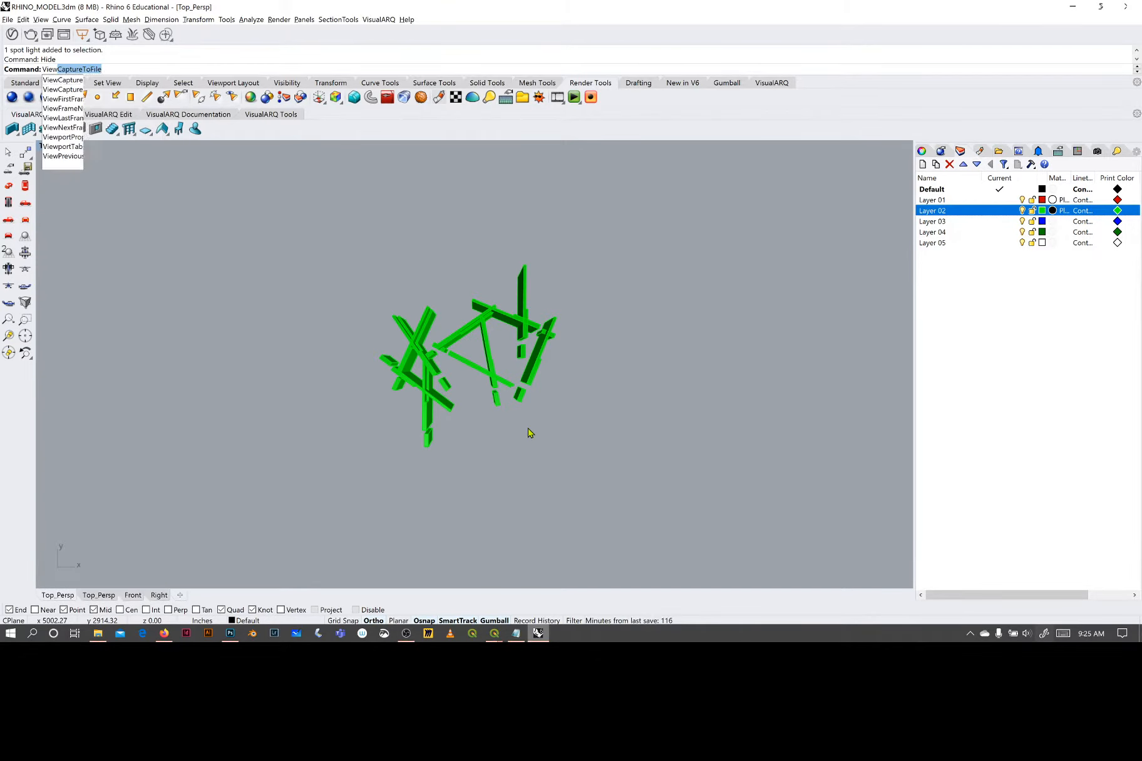
key("BackSpace")
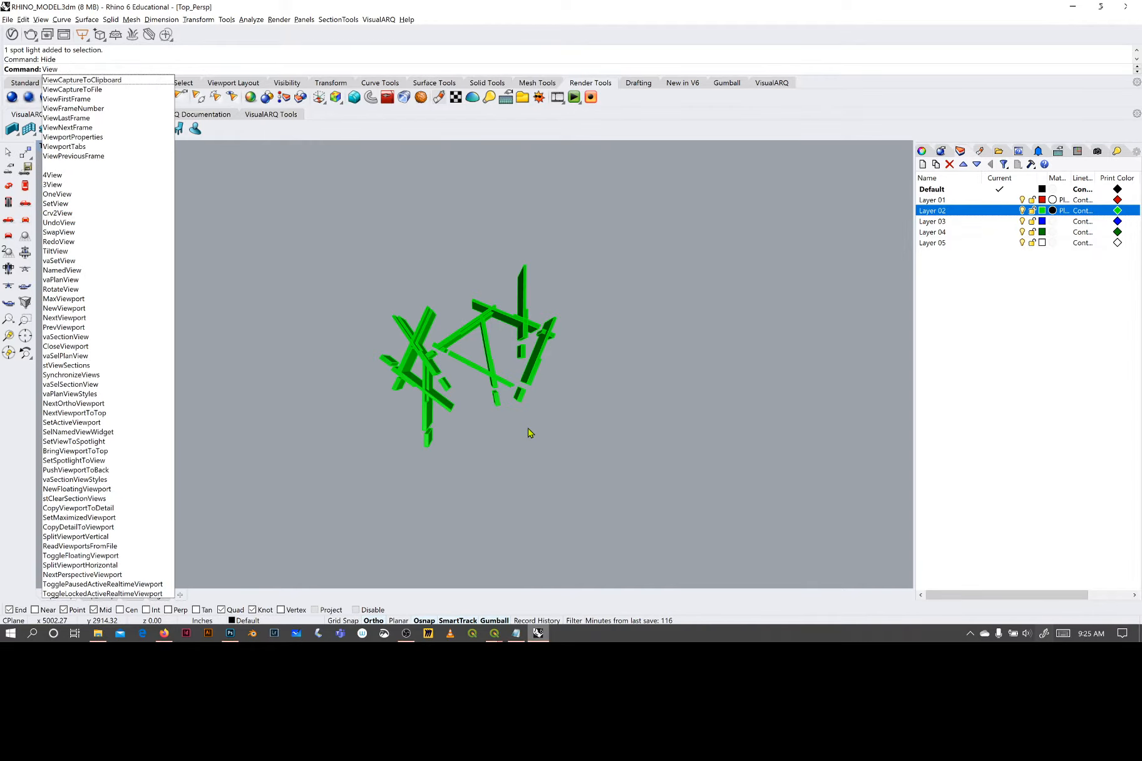
key("Return")
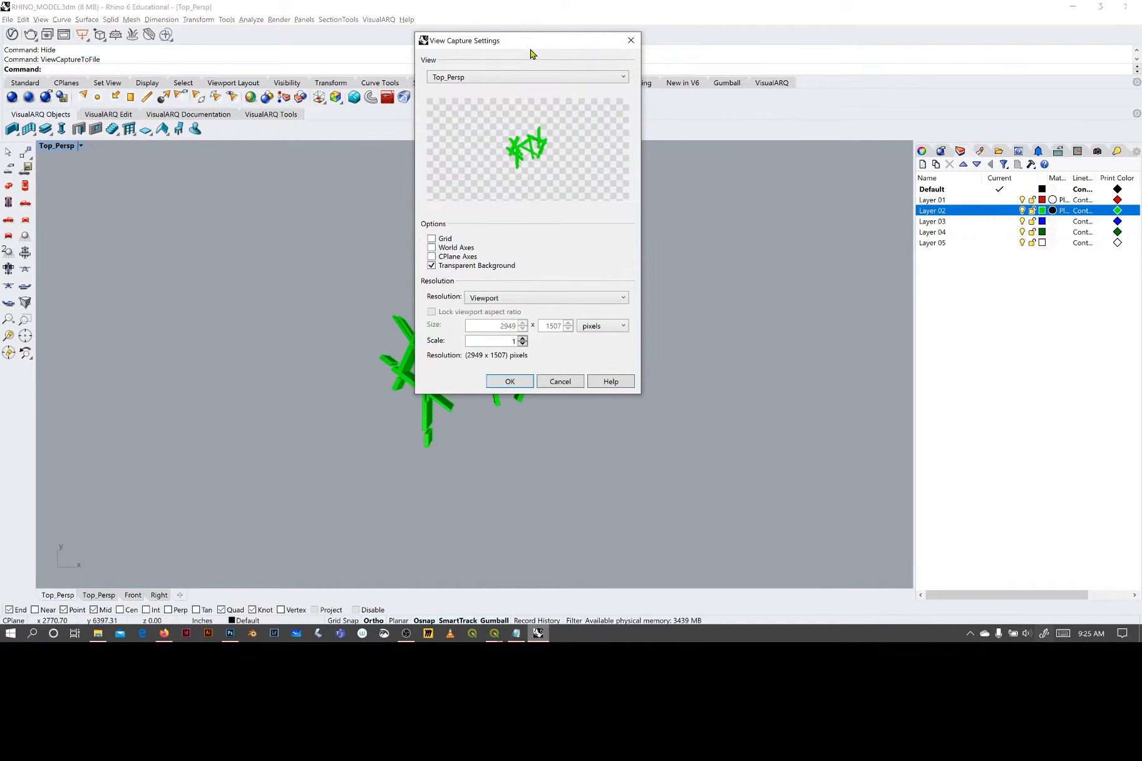
left_click_drag(530, 51, 733, 116)
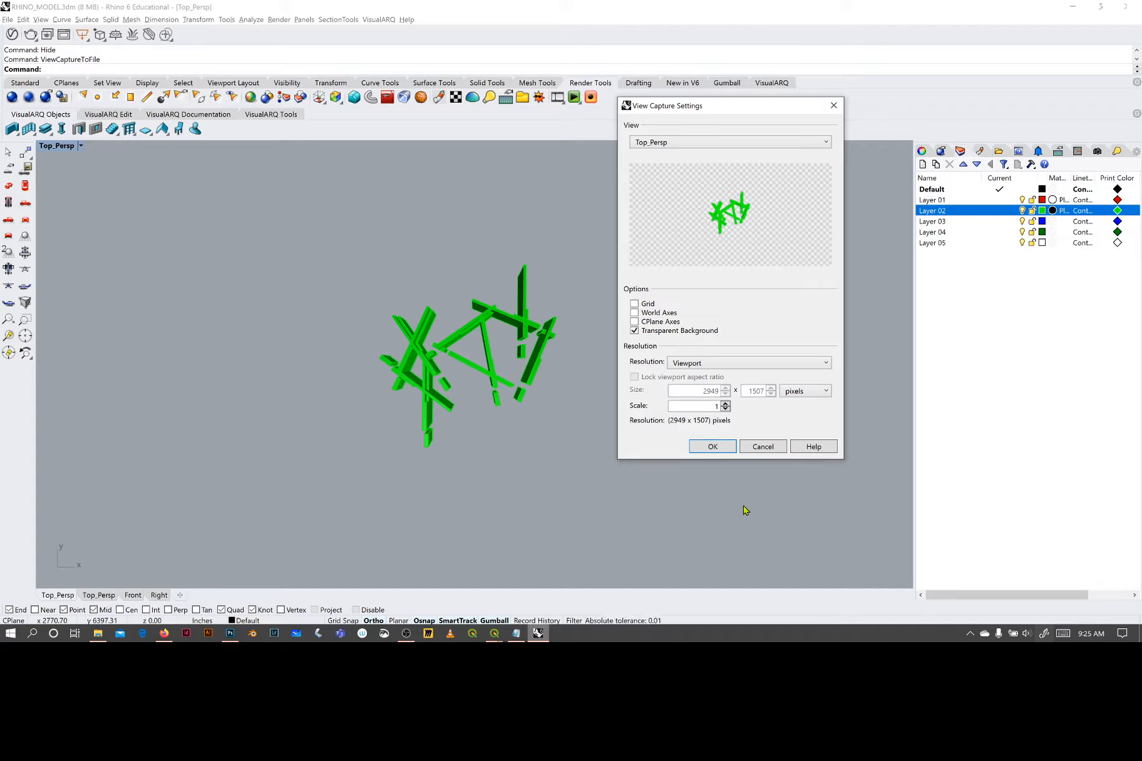
left_click(713, 446)
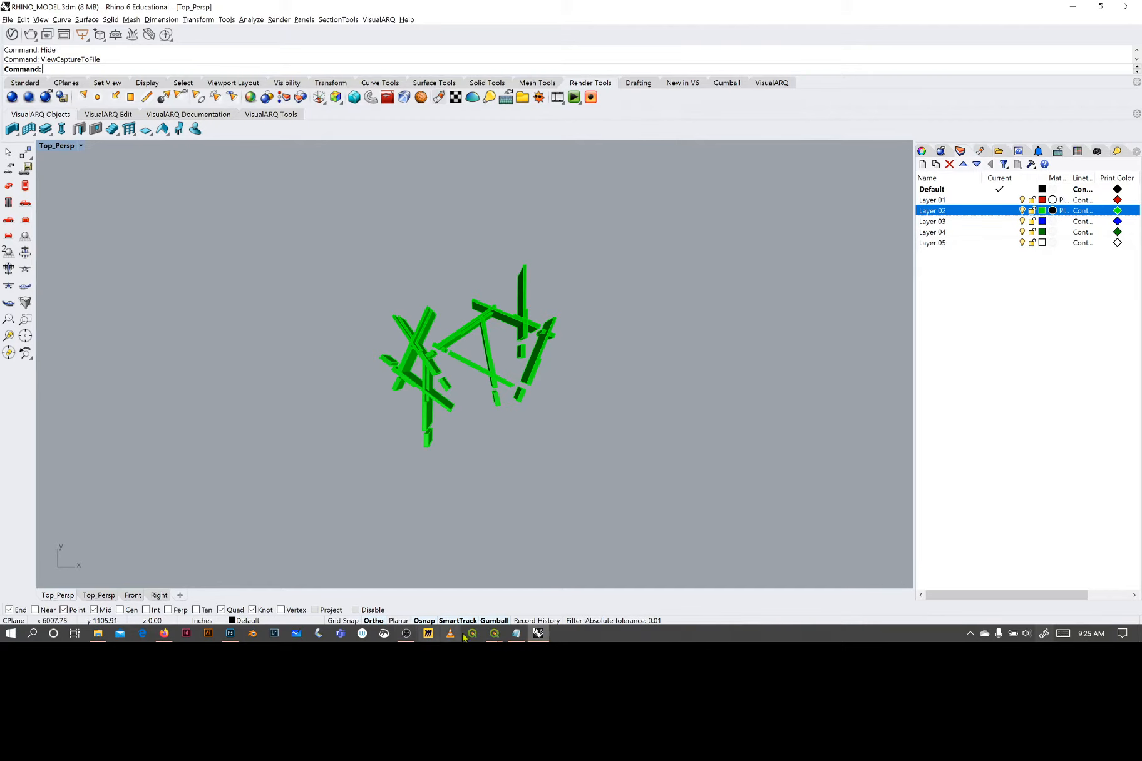
Switch to Photoshop, place web_reflections.png as a linked image in rome.tif and hide the web_shadows layer
left_click(230, 633)
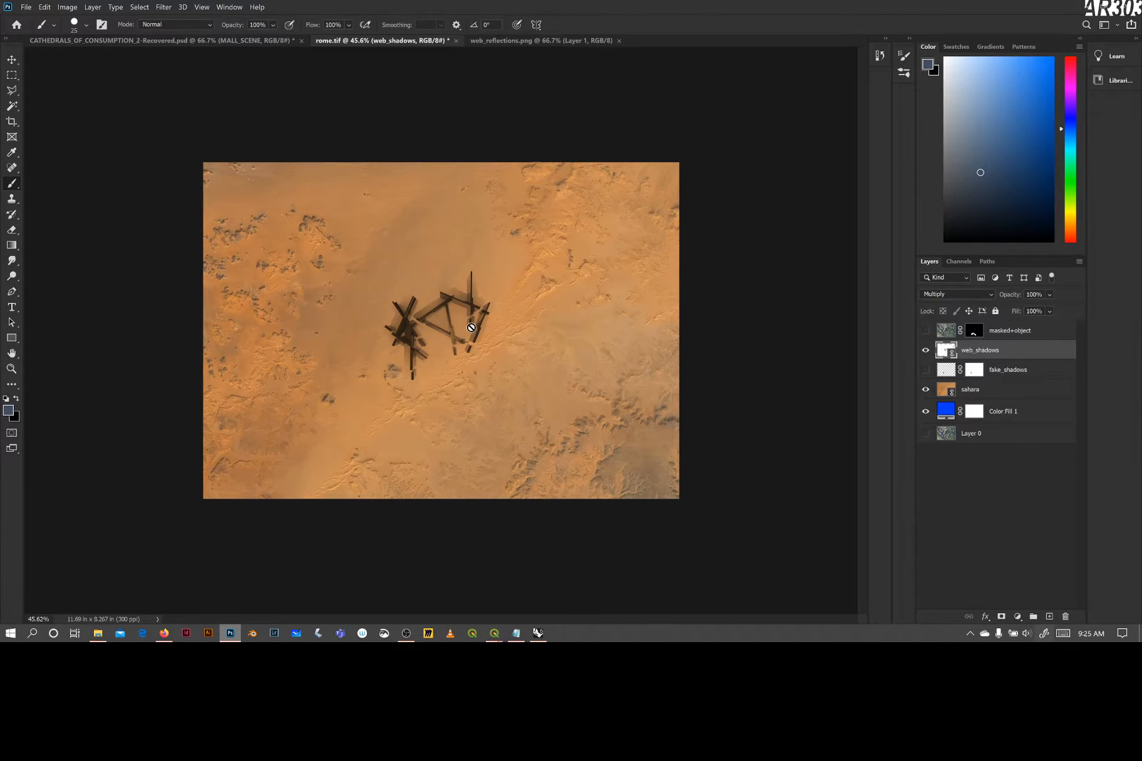
scroll(464, 327, "up", 2)
scroll(463, 328, "up", 7)
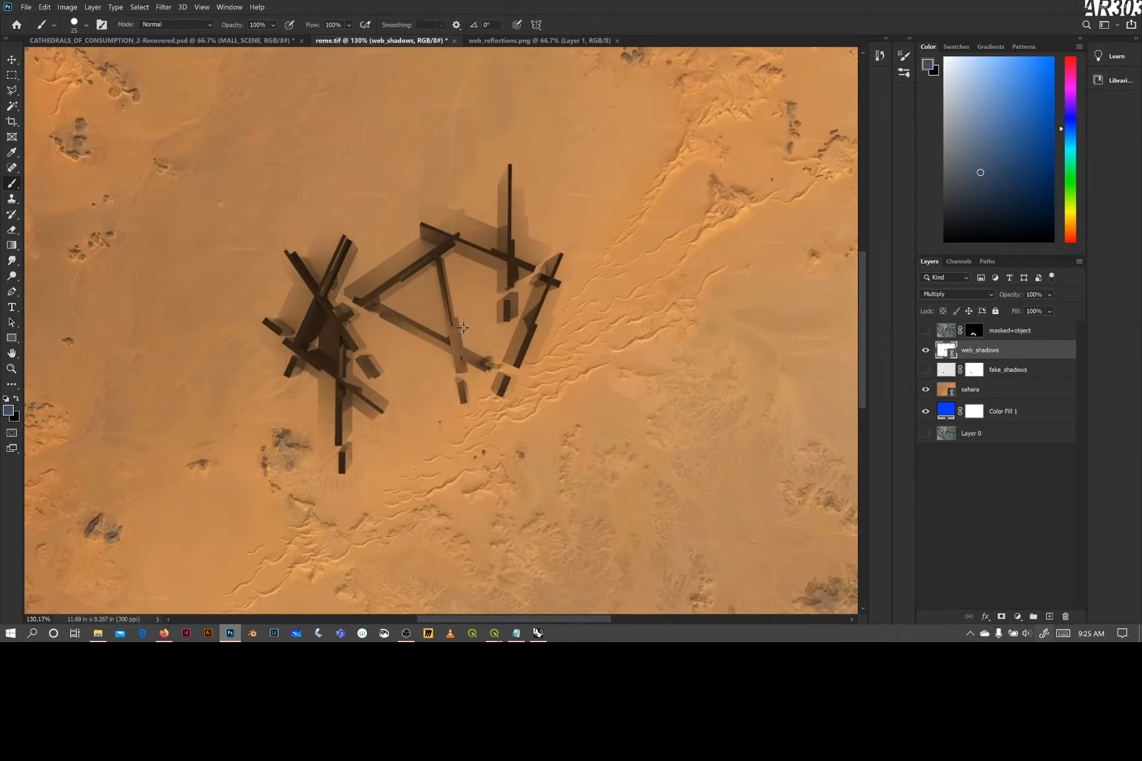
scroll(468, 329, "down", 7)
scroll(468, 328, "down", 1)
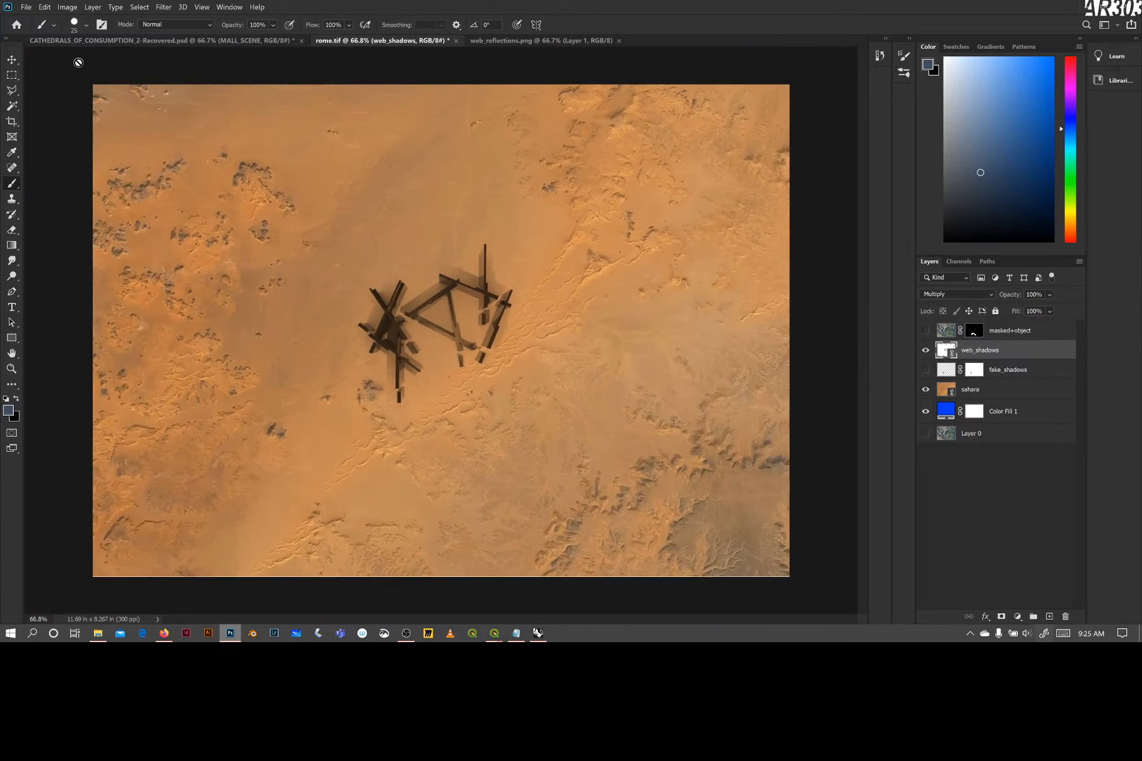
left_click(25, 7)
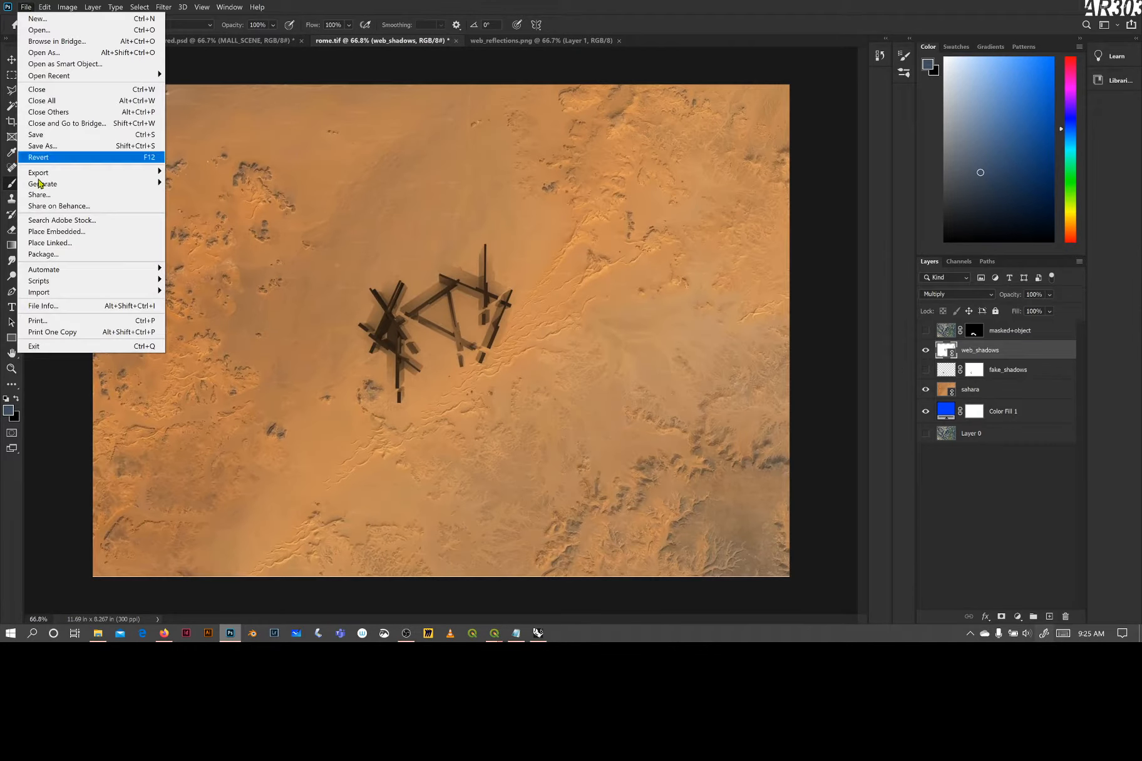
left_click(66, 248)
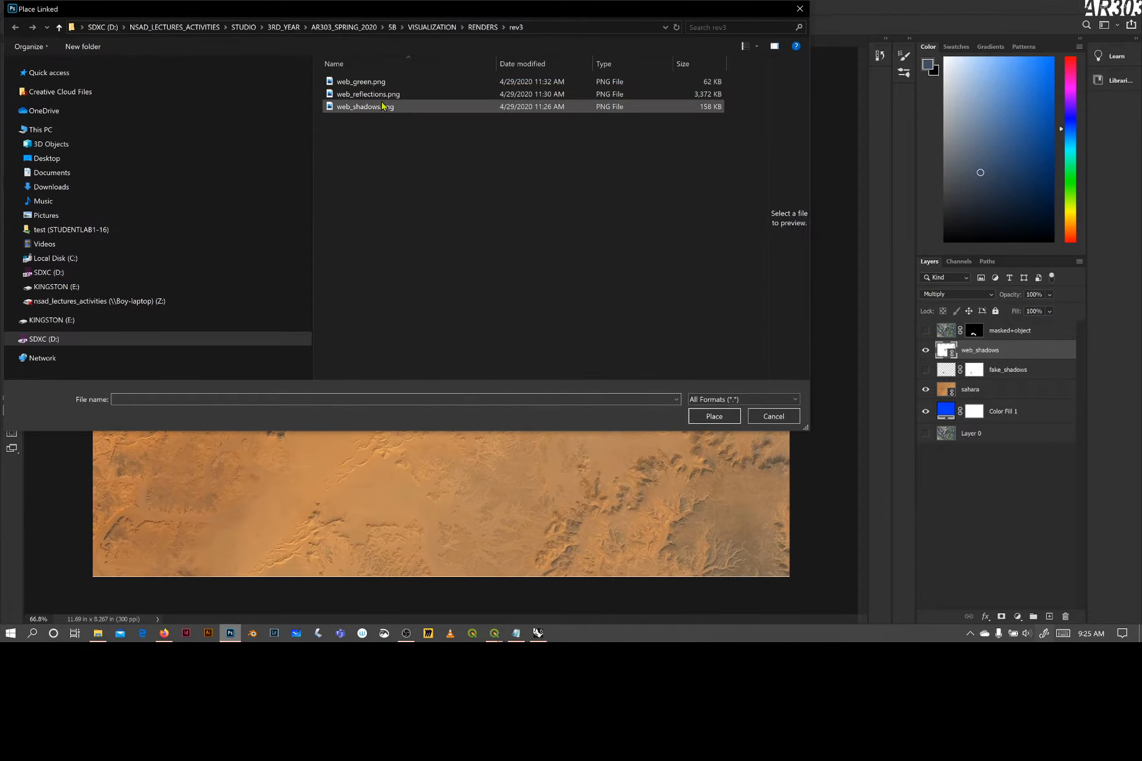
left_click(368, 95)
left_click(714, 417)
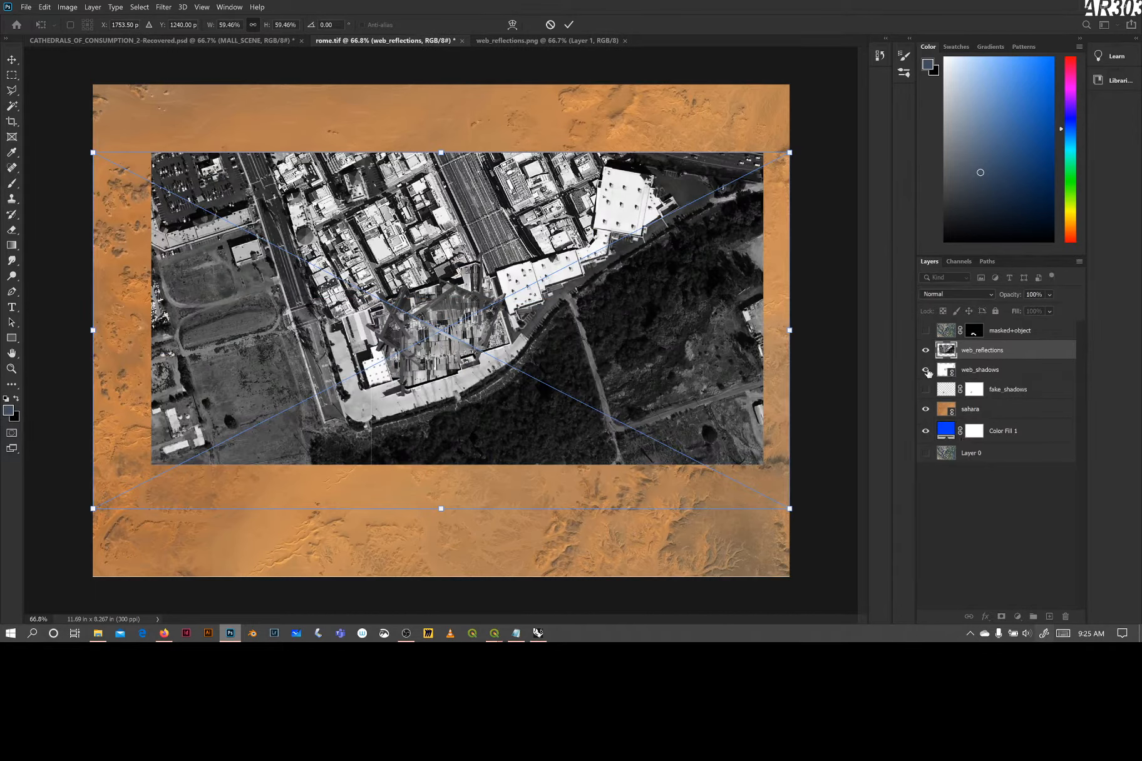
left_click(925, 370)
key("b")
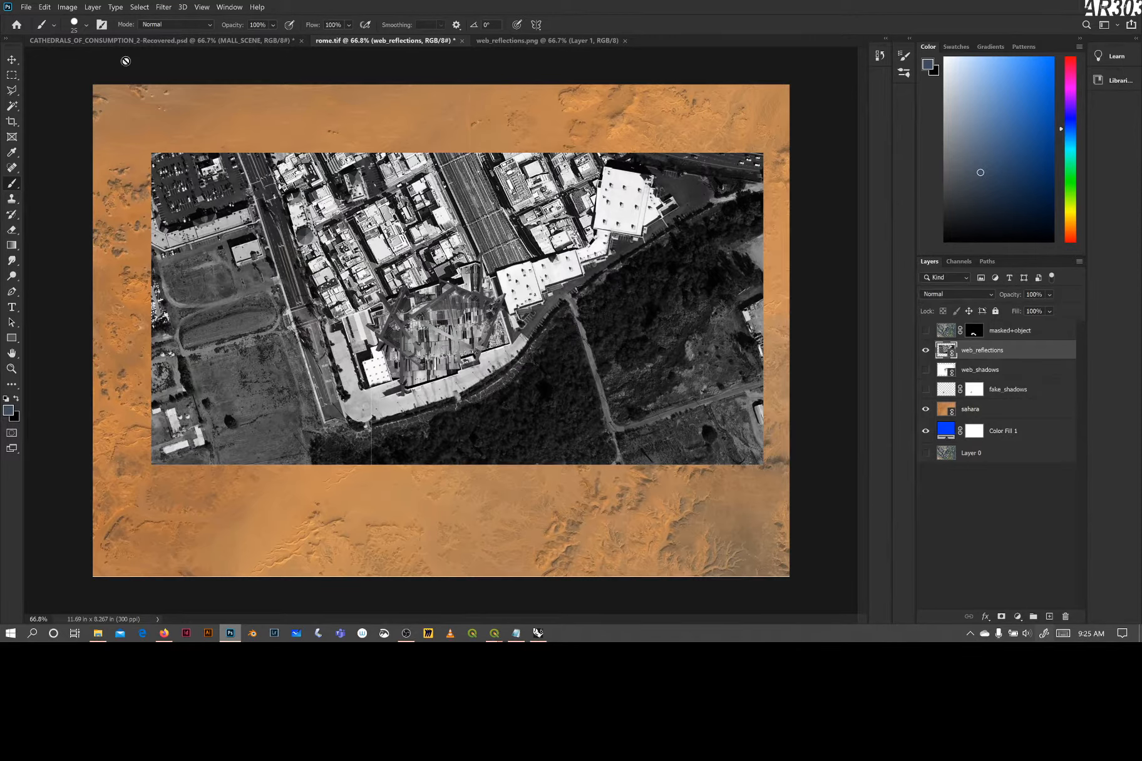
Place web_green.png from the rev3 folder as a linked image above the web_reflections layer
left_click(28, 10)
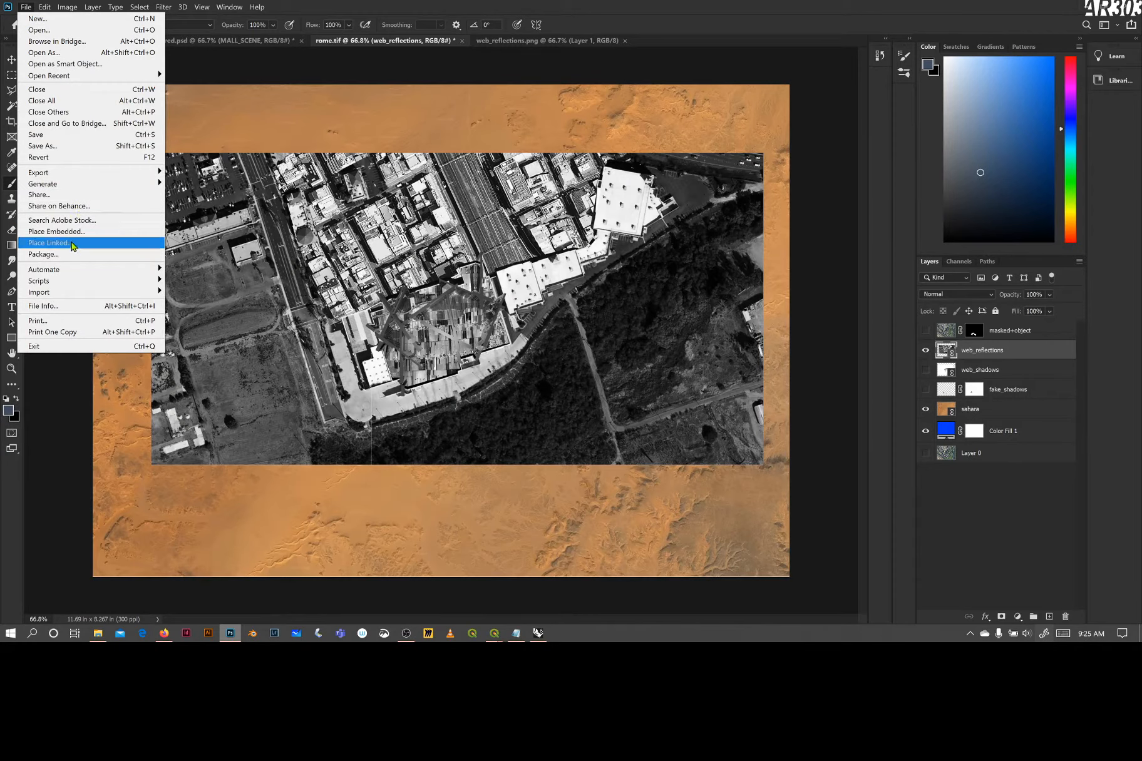
left_click(73, 247)
left_click(347, 83)
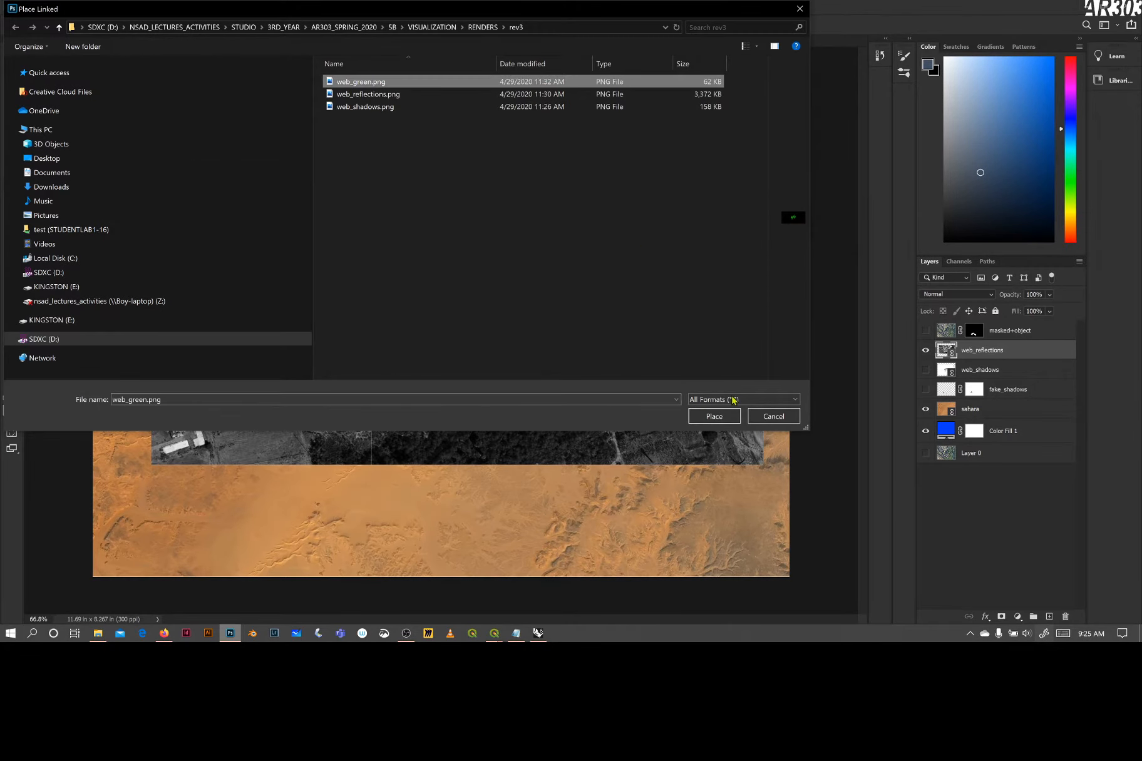
left_click(703, 414)
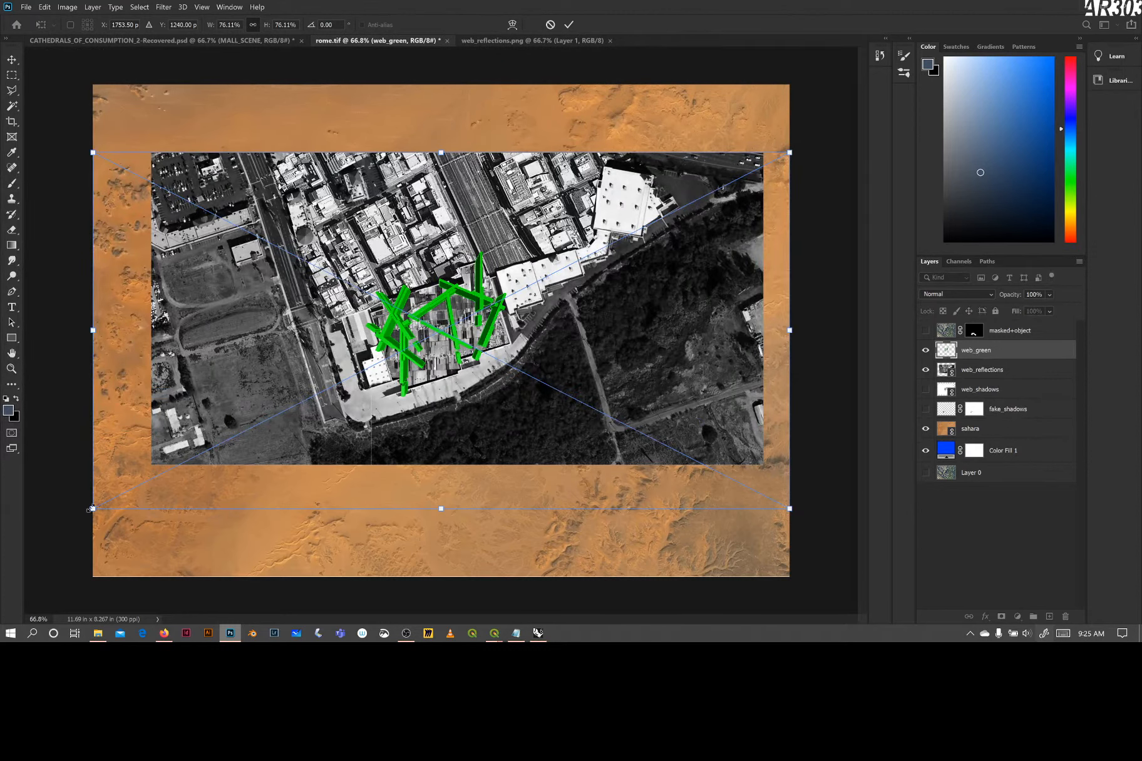
left_click_drag(91, 509, 149, 474)
left_click_drag(789, 475, 764, 465)
left_click_drag(433, 336, 407, 358)
left_click_drag(737, 174, 773, 136)
key("ctrl+z")
key("ctrl+z")
key("ctrl+z")
key("ctrl+z")
Scale the placed web_green image to about 74.5% and move it roughly over the beams in the web_reflections image
left_click_drag(791, 153, 612, 243)
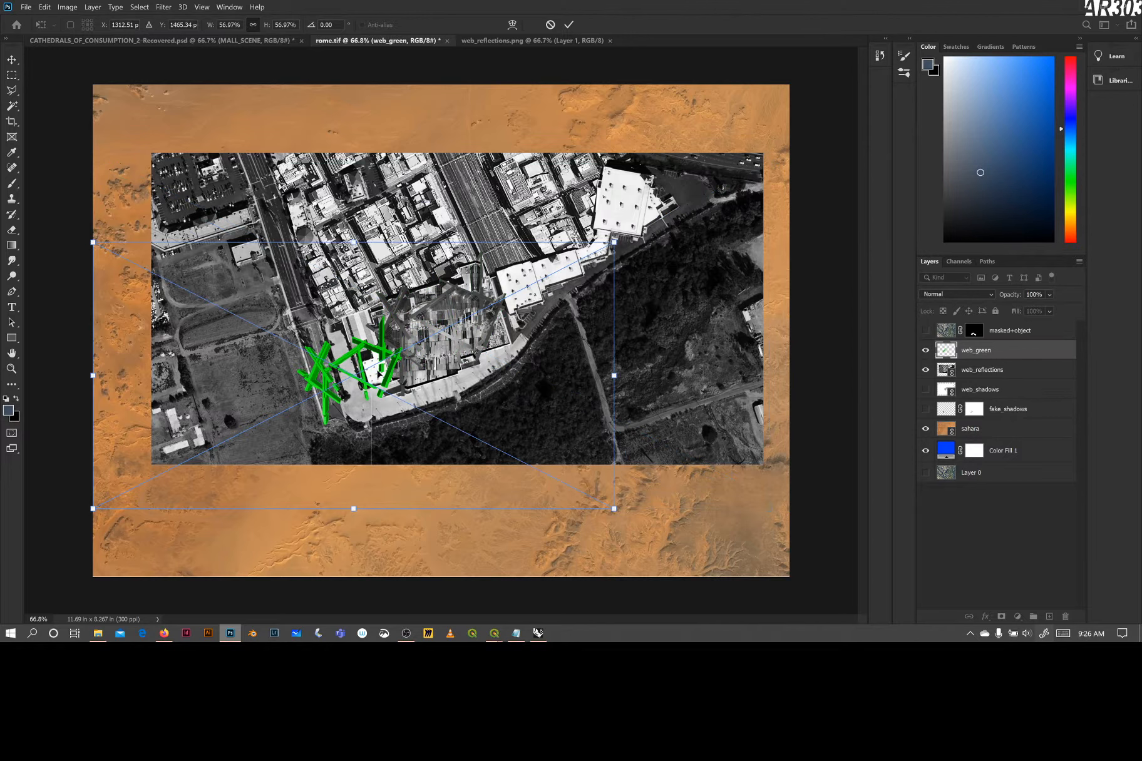
left_click_drag(389, 365, 447, 327)
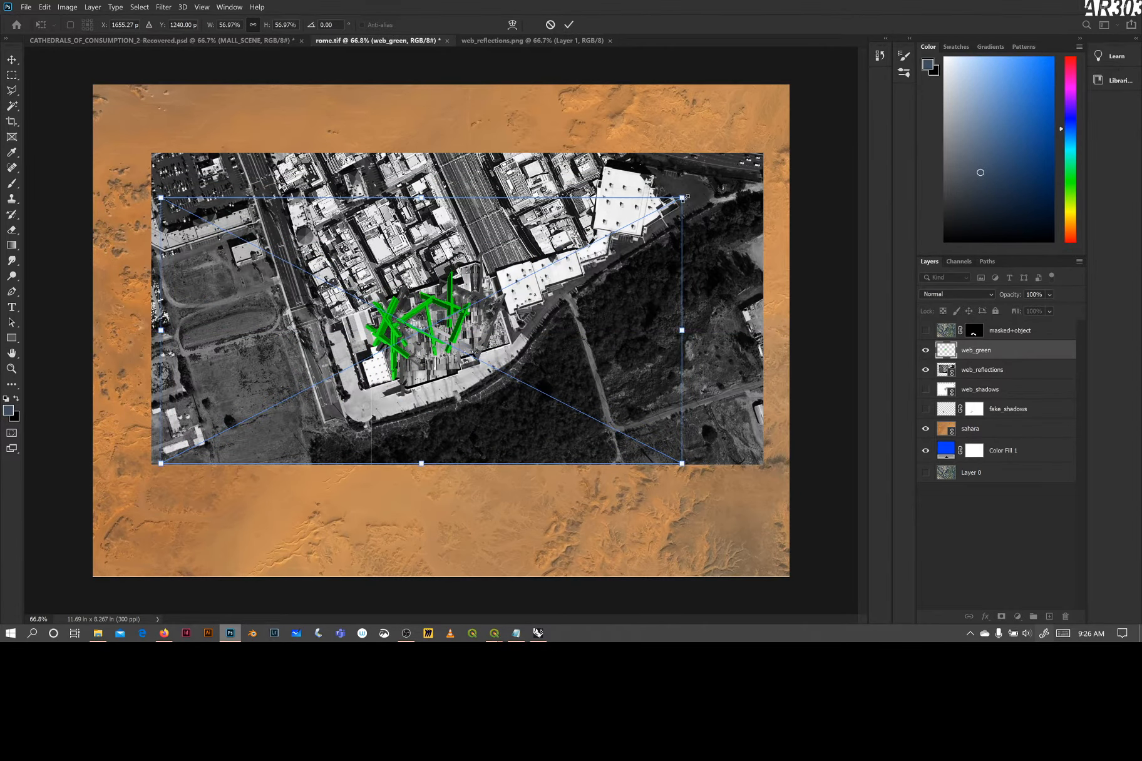
left_click_drag(681, 197, 769, 153)
left_click_drag(159, 463, 101, 495)
left_click_drag(411, 360, 412, 366)
left_click_drag(771, 161, 783, 153)
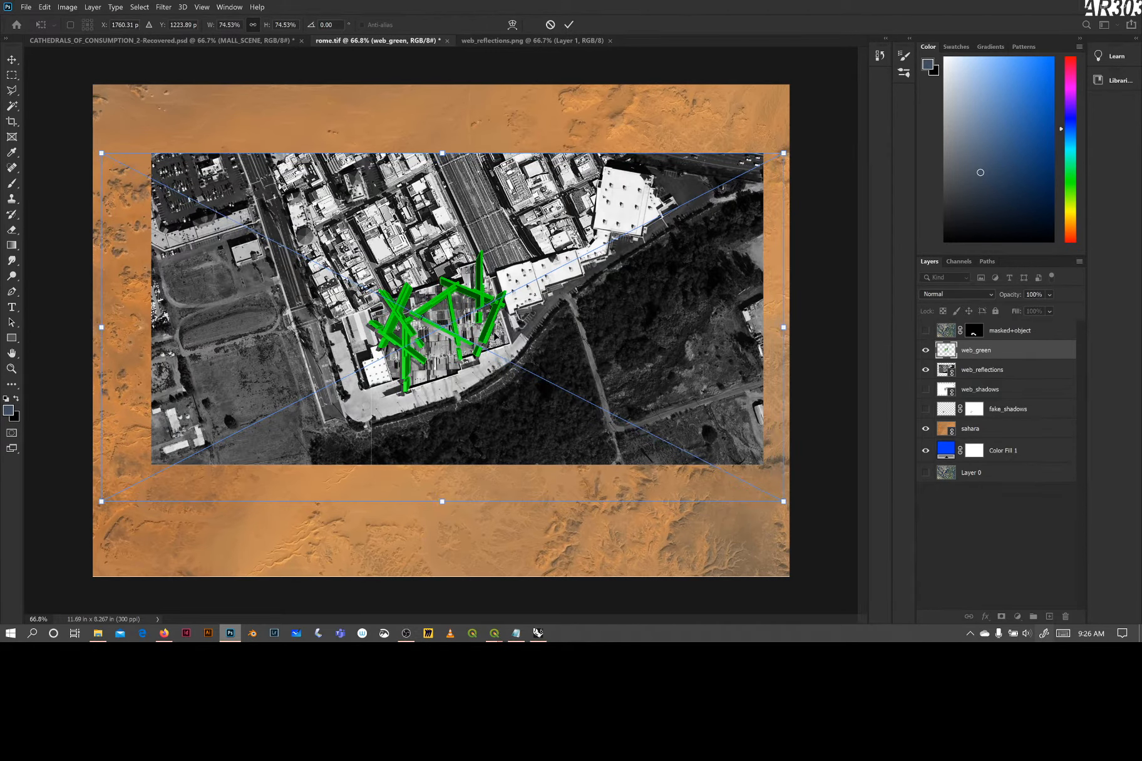
Nudge the web_green image down and left in small increments to line it up with the reflected beams
key("Down")
key("Down")
key("Down")
key("Down")
key("Left")
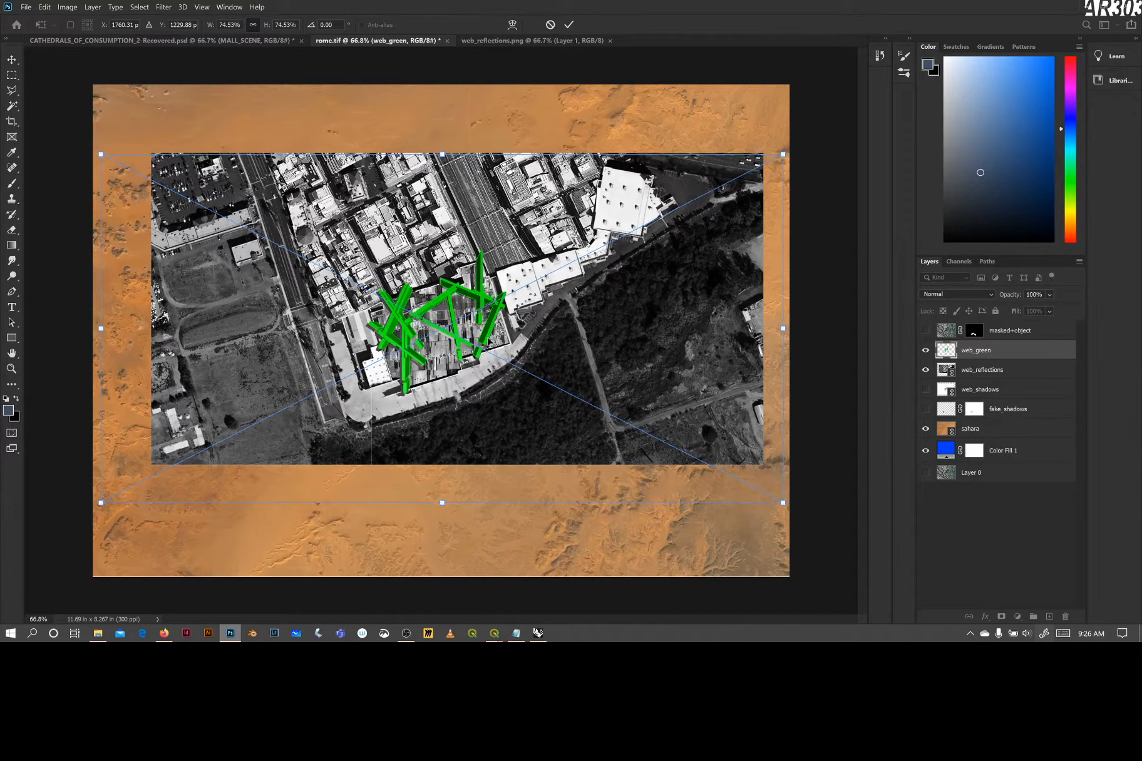
key("Left")
key("Left")
key("Left")
key("Left")
key("Left")
key("Left")
key("Down")
key("Down")
key("Down")
key("Down")
key("Down")
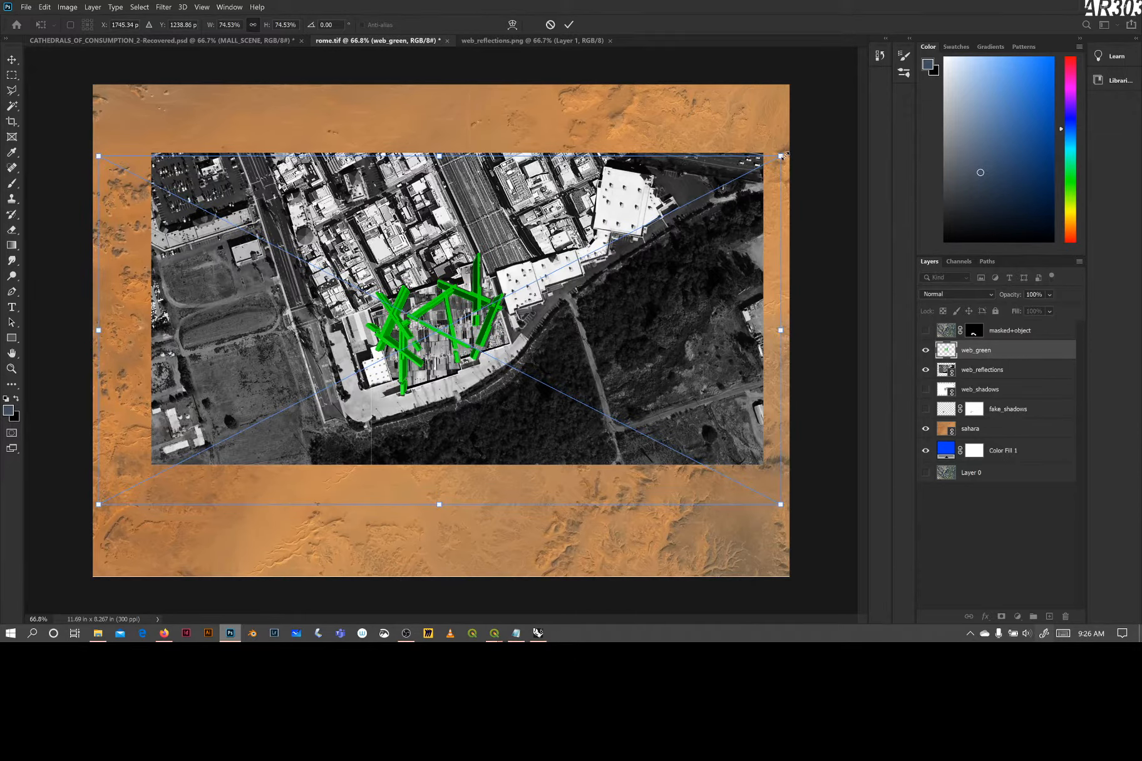
Enlarge the web_green image to about 75.25% and shift it slightly down and left over the reflections
left_click_drag(779, 157, 784, 154)
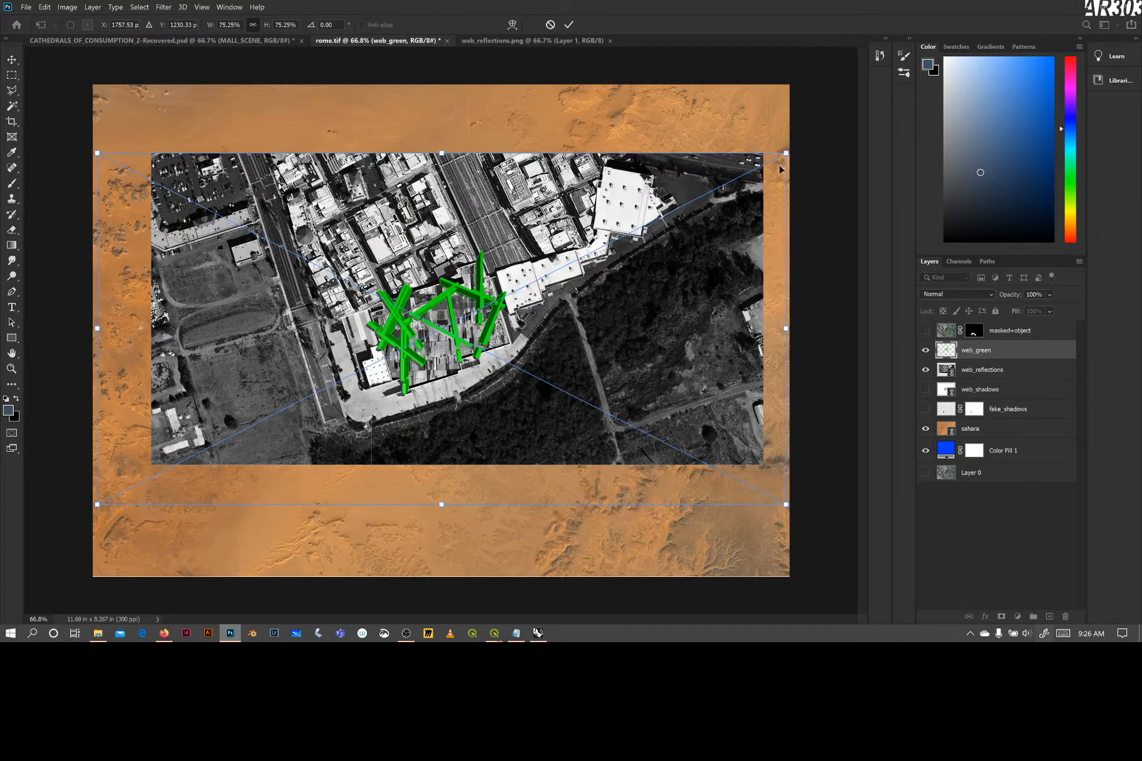
key("Down")
key("Down")
key("Down")
key("Down")
key("Down")
key("Down")
key("Left")
key("Left")
key("Left")
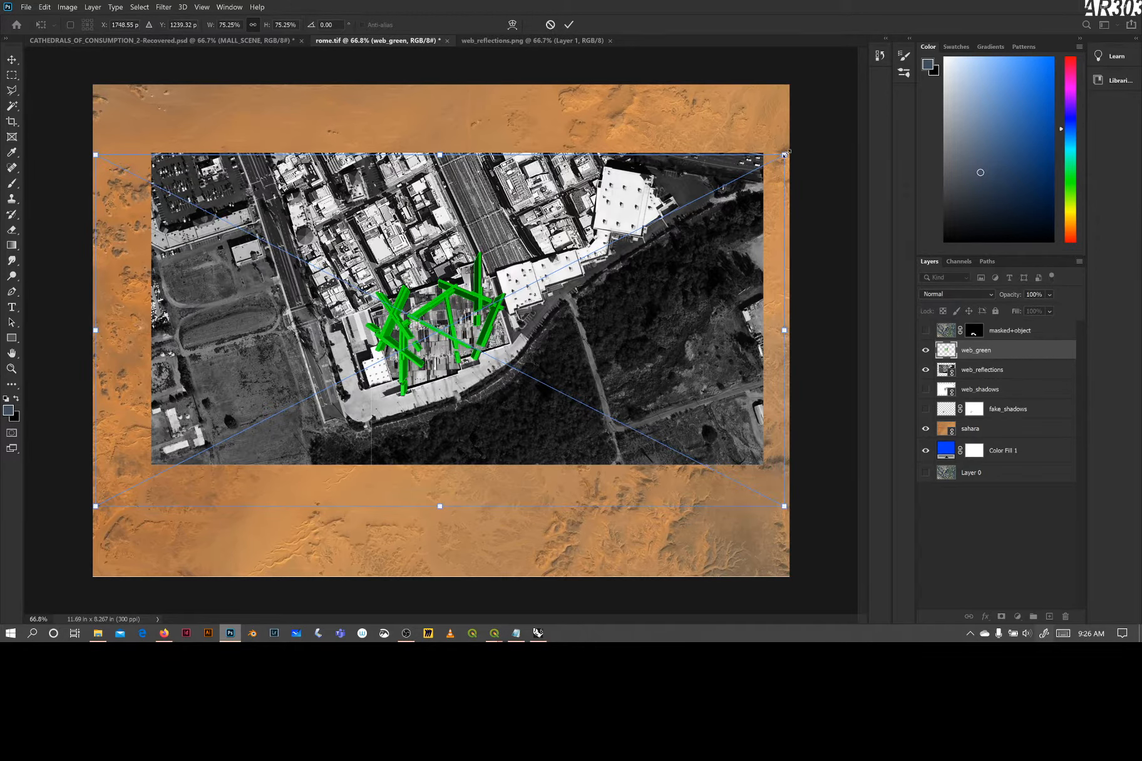
Fine-tune the web_green image to about 75.74% scale, adjust its vertical position and commit the placement
left_click_drag(784, 154, 787, 154)
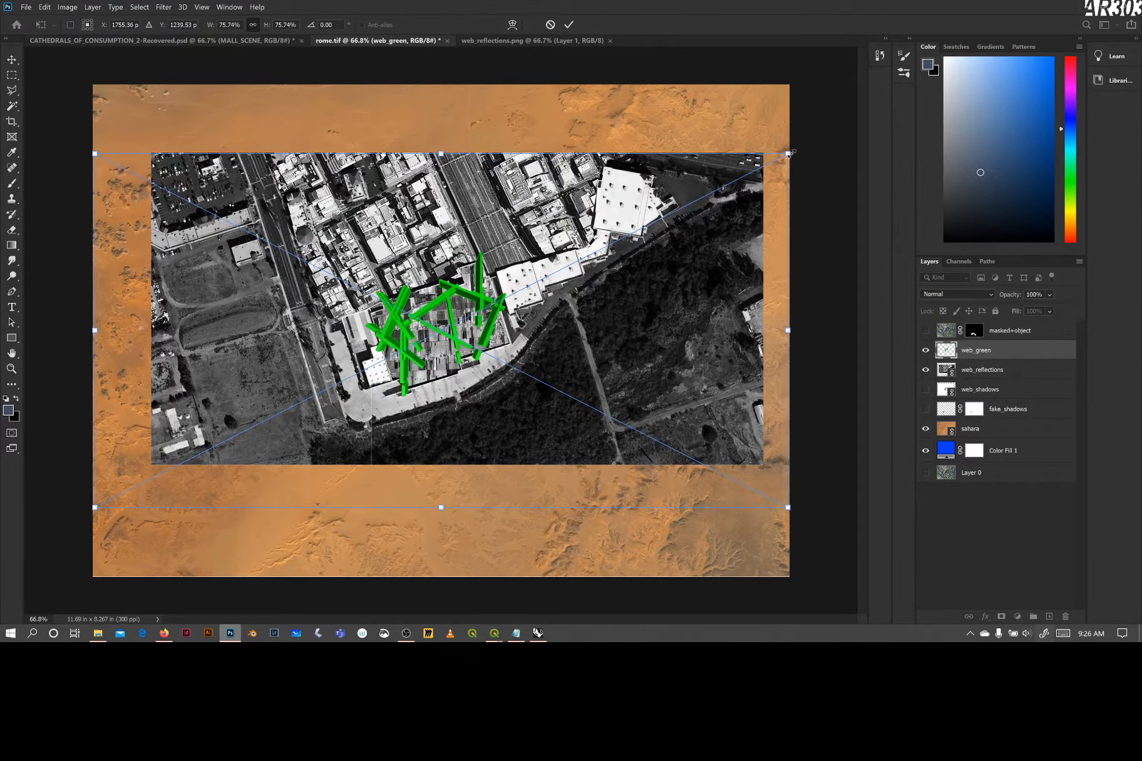
left_click_drag(787, 154, 787, 155)
key("Up")
left_click(568, 25)
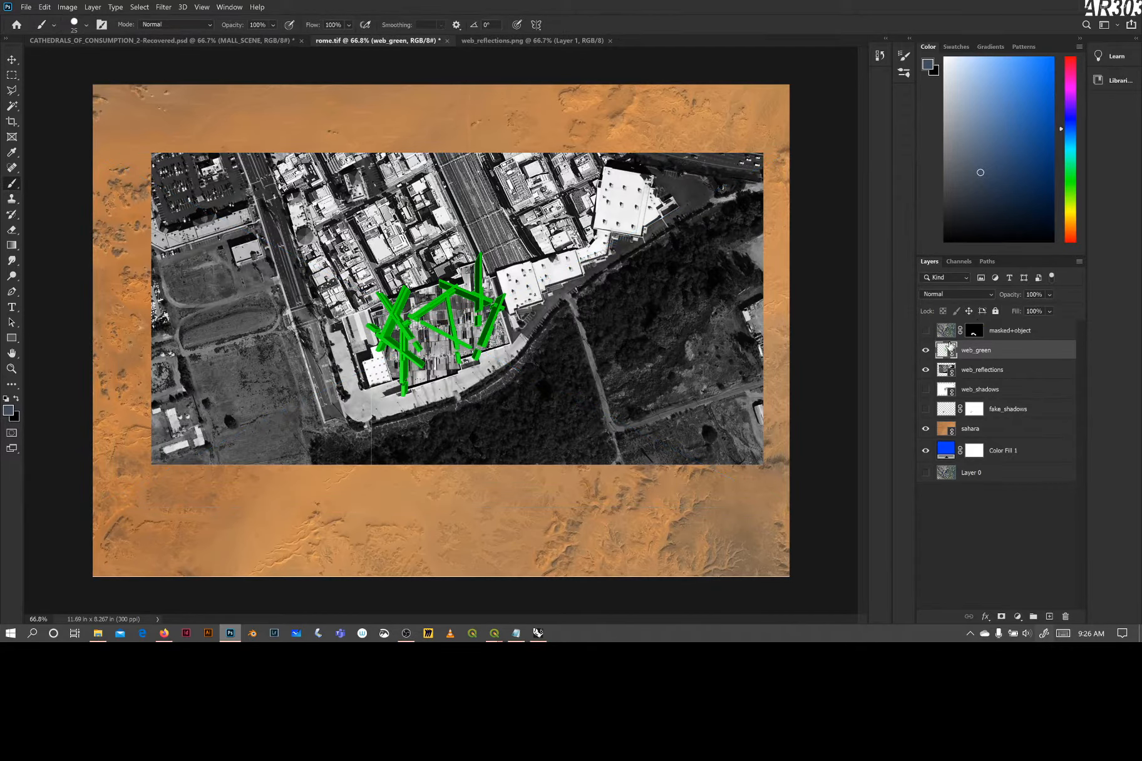
Lower the web_green layer's opacity to about 43% to check its alignment, and restore it to 100%
left_click(1049, 294)
left_click(1047, 309)
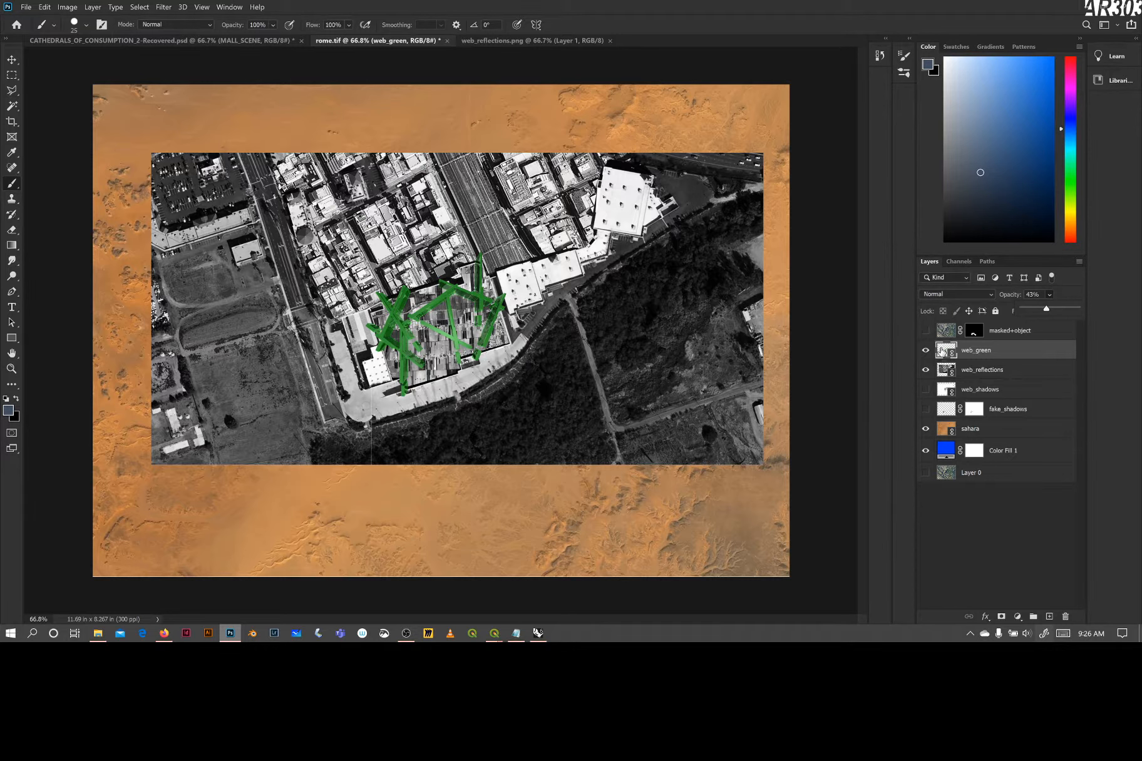
left_click_drag(1051, 310, 1078, 310)
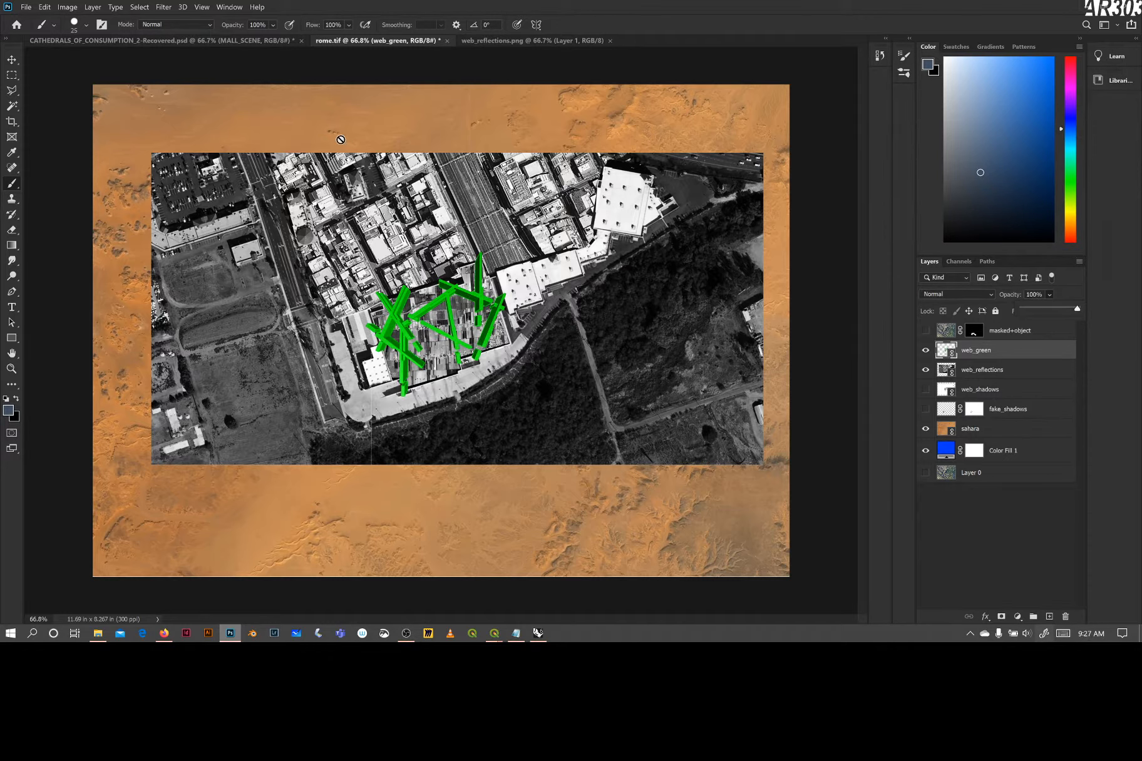
left_click(210, 7)
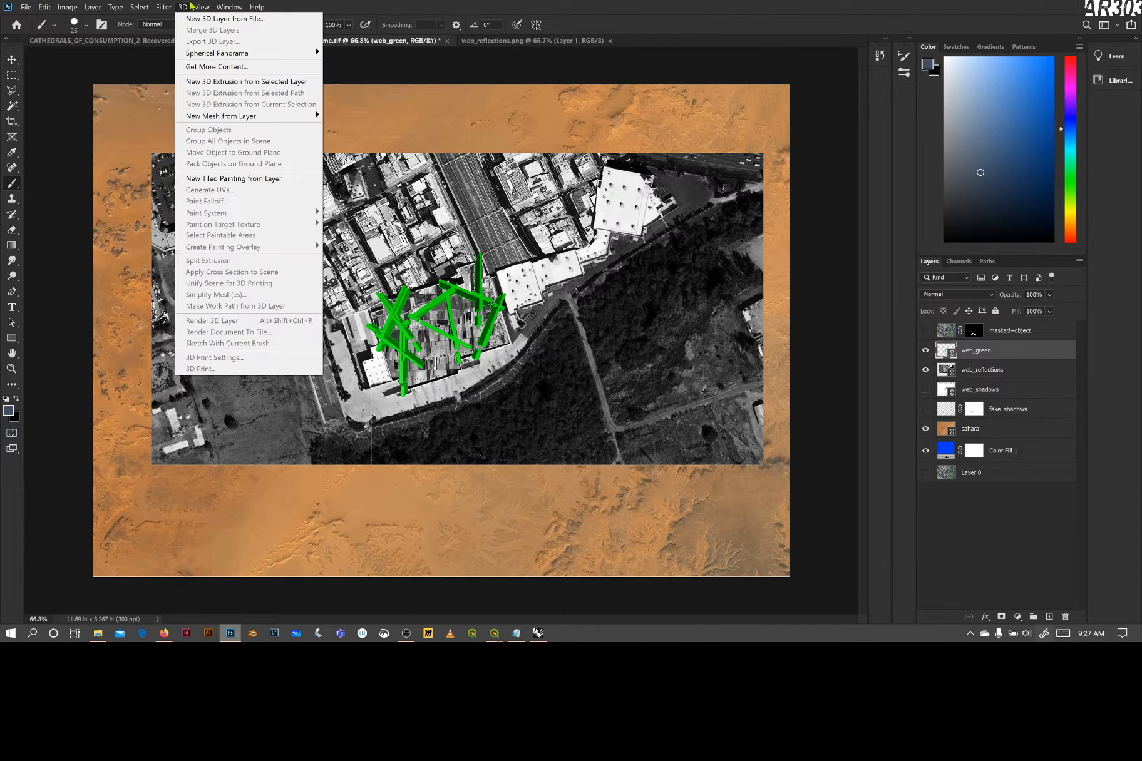
mouse_move(150, 8)
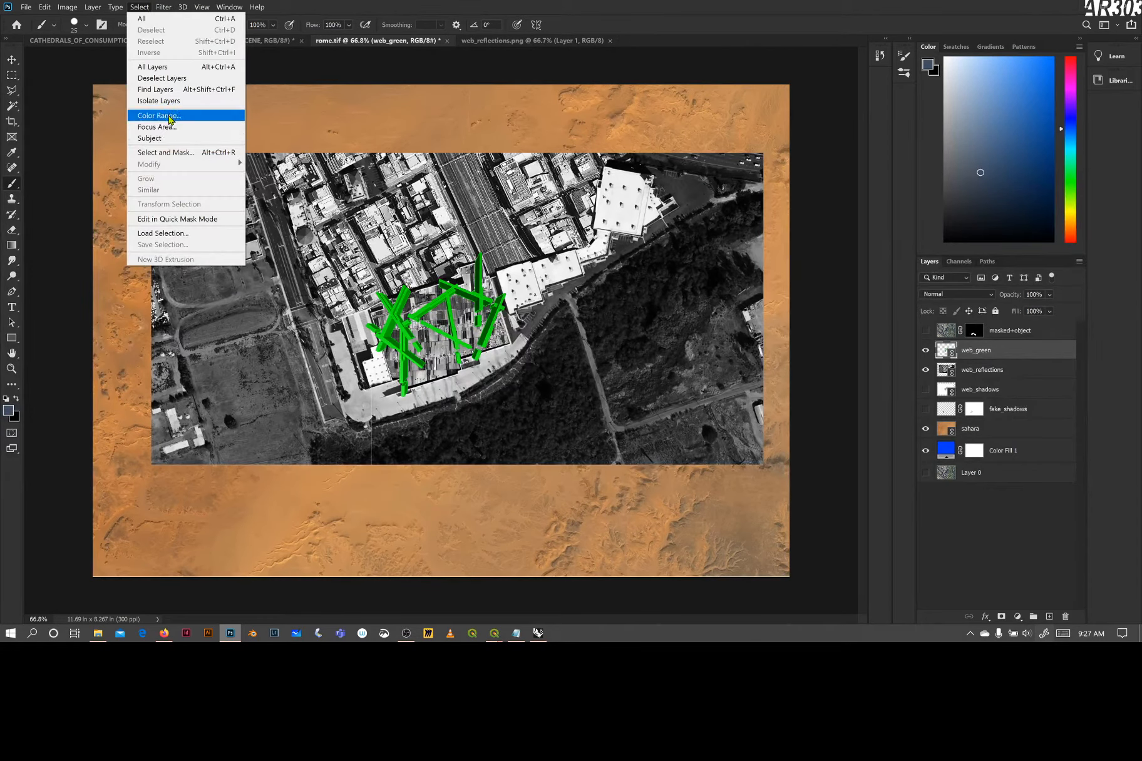
left_click(171, 119)
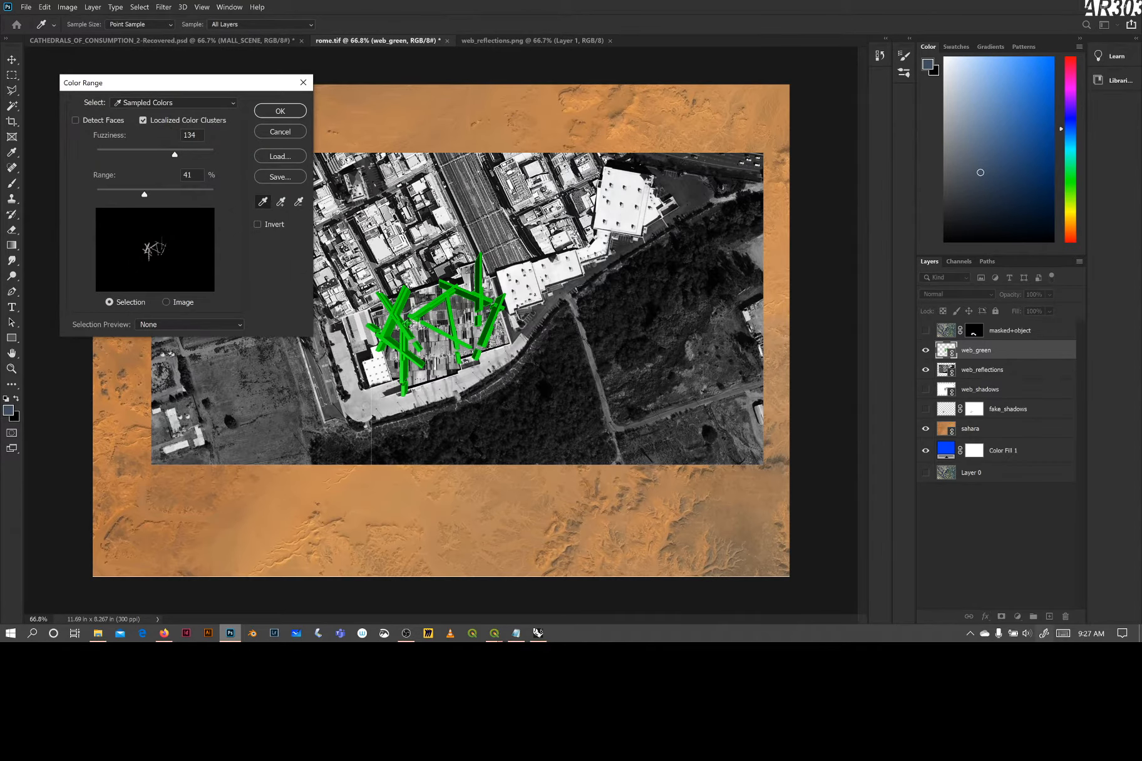
left_click(423, 310)
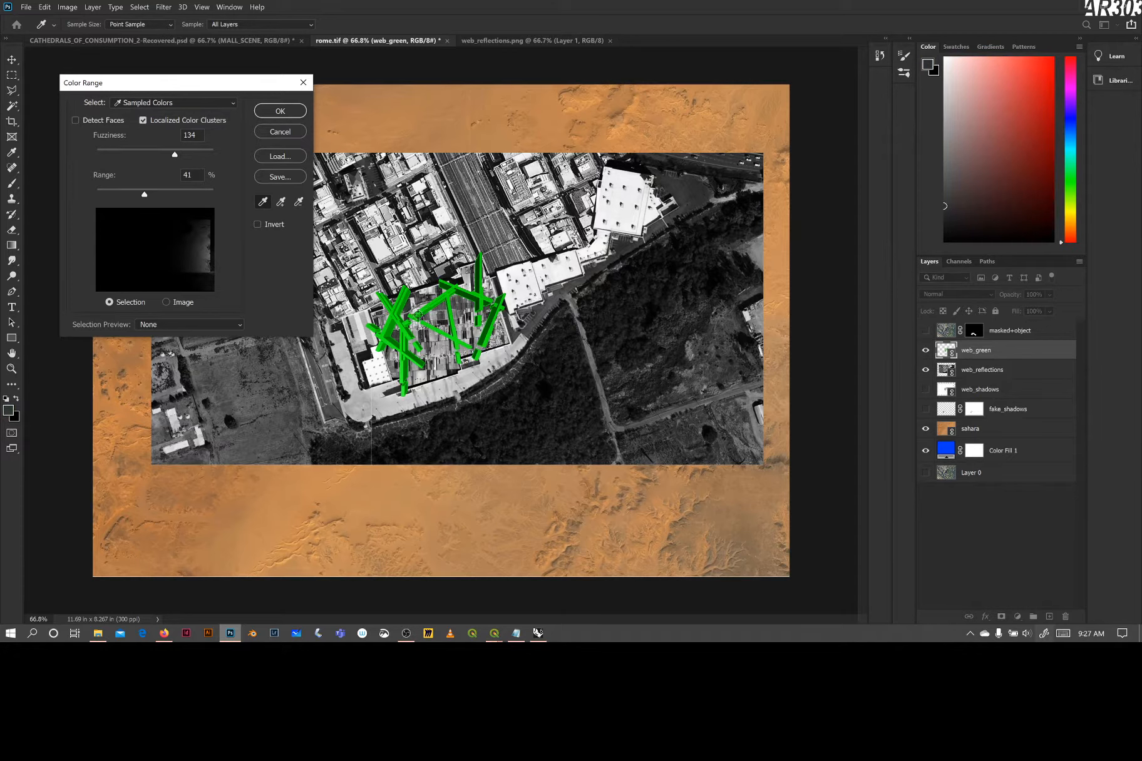
left_click(418, 314)
left_click(390, 322)
left_click(391, 323)
left_click(276, 133)
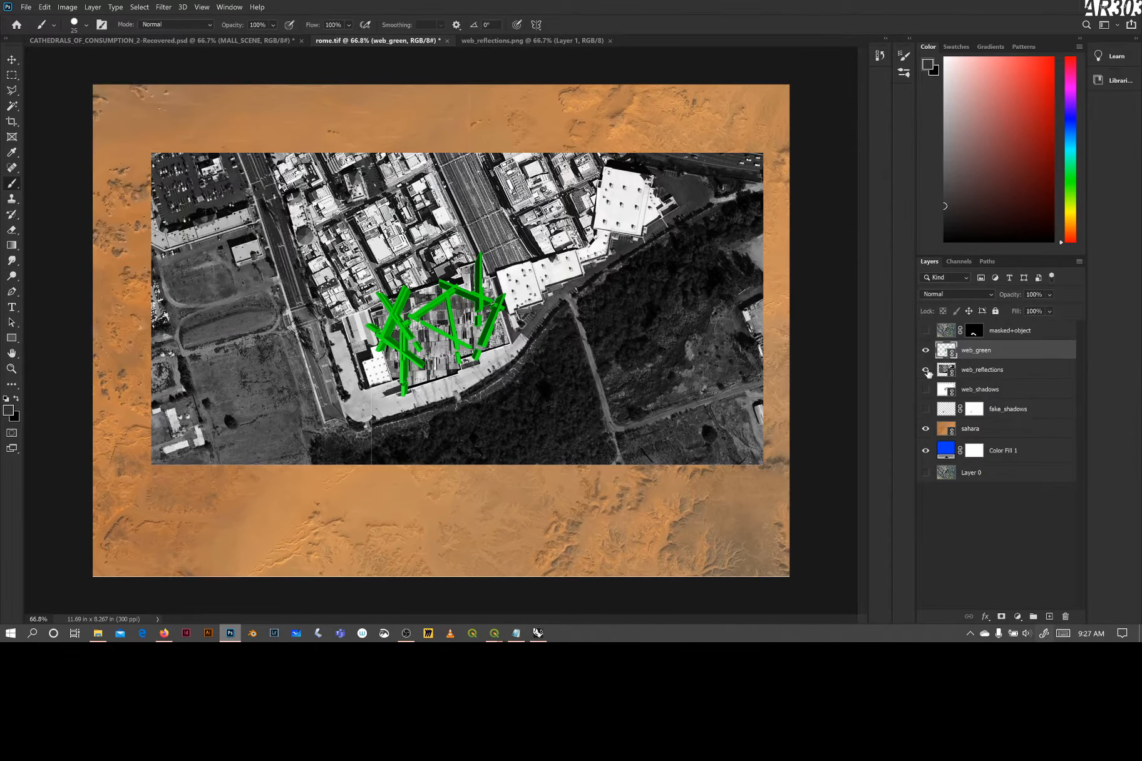
Hide the sahara, Color Fill 1 and web_reflections layers so that only web_green is shown
left_click(13, 61)
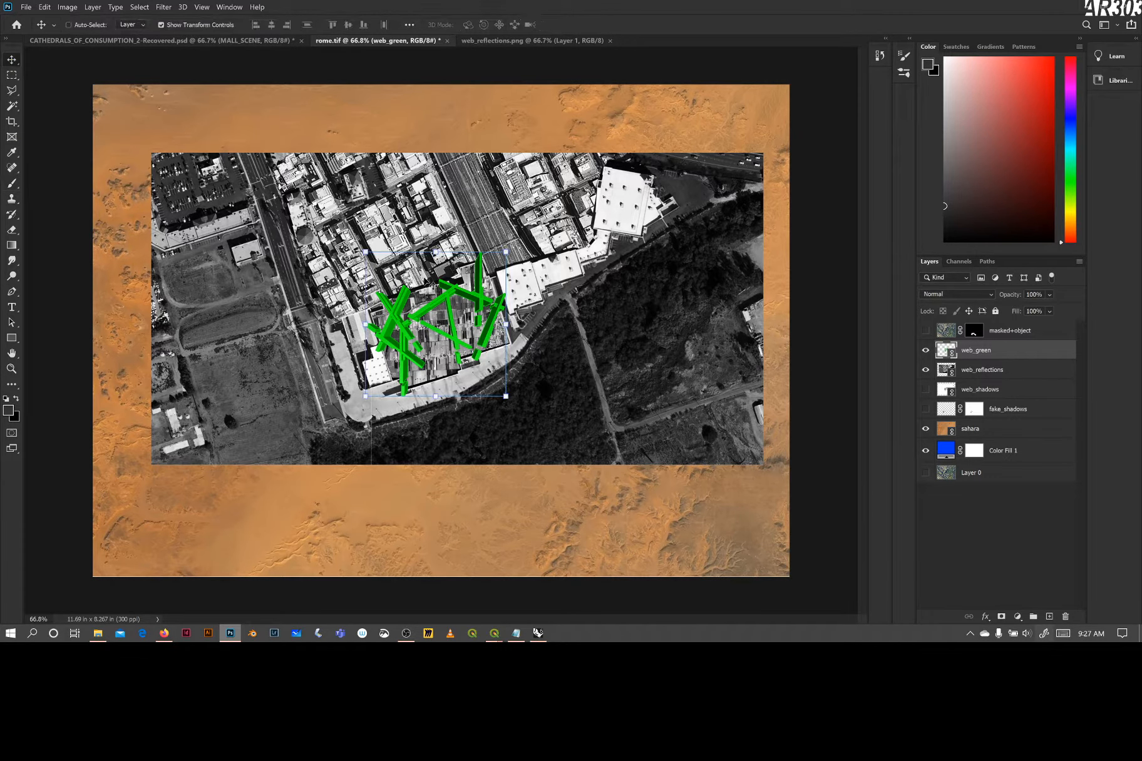
left_click(925, 429)
left_click(925, 451)
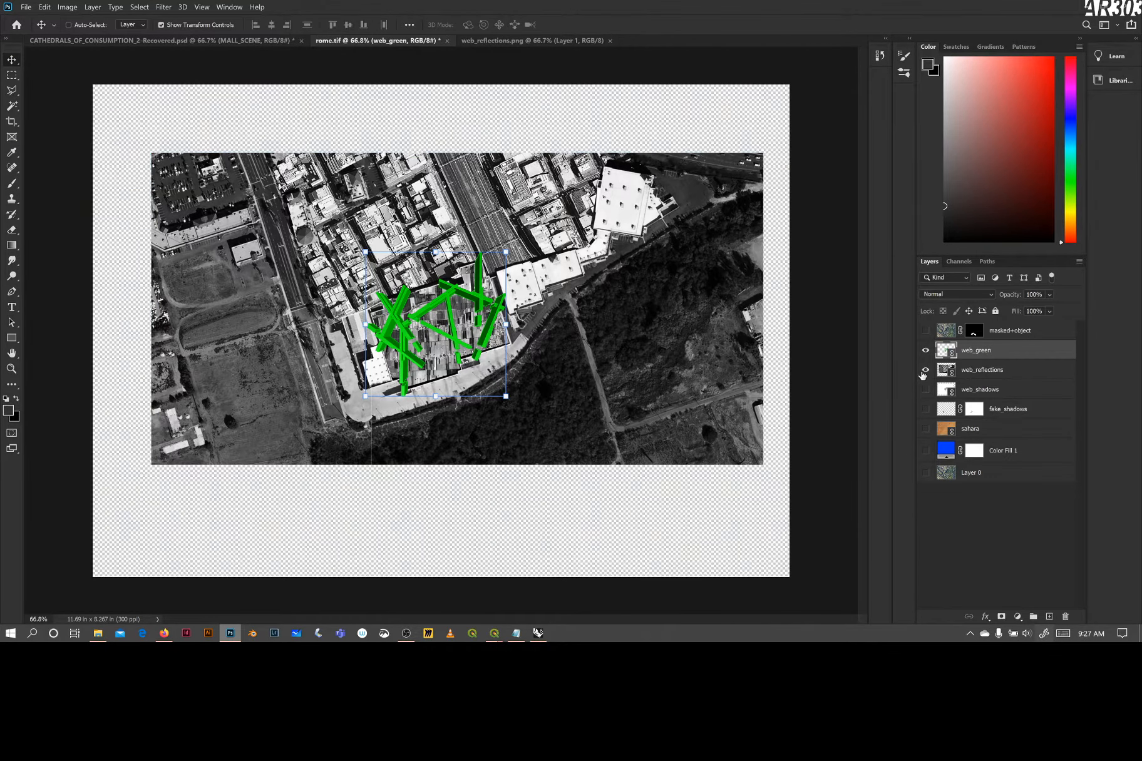
left_click(925, 370)
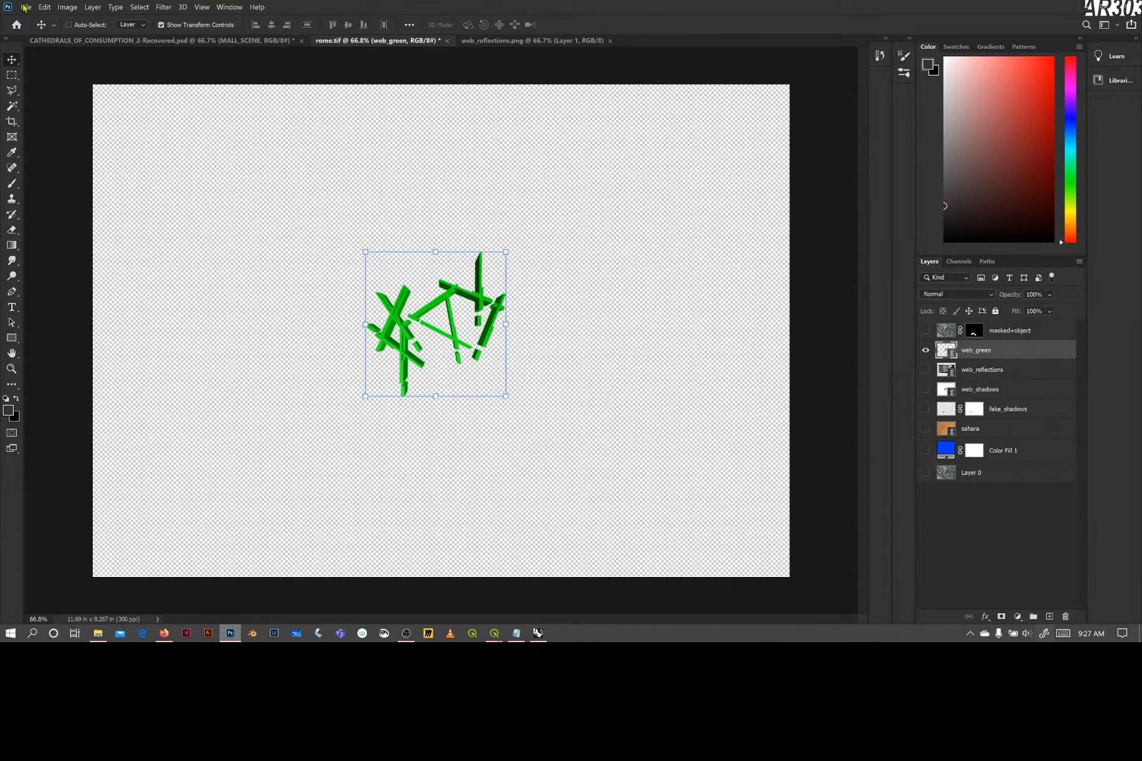
Start a Color Range selection on web_green, sample the beams' green, set the range to 100% and add another beam shade to the sample
left_click(116, 7)
mouse_move(145, 9)
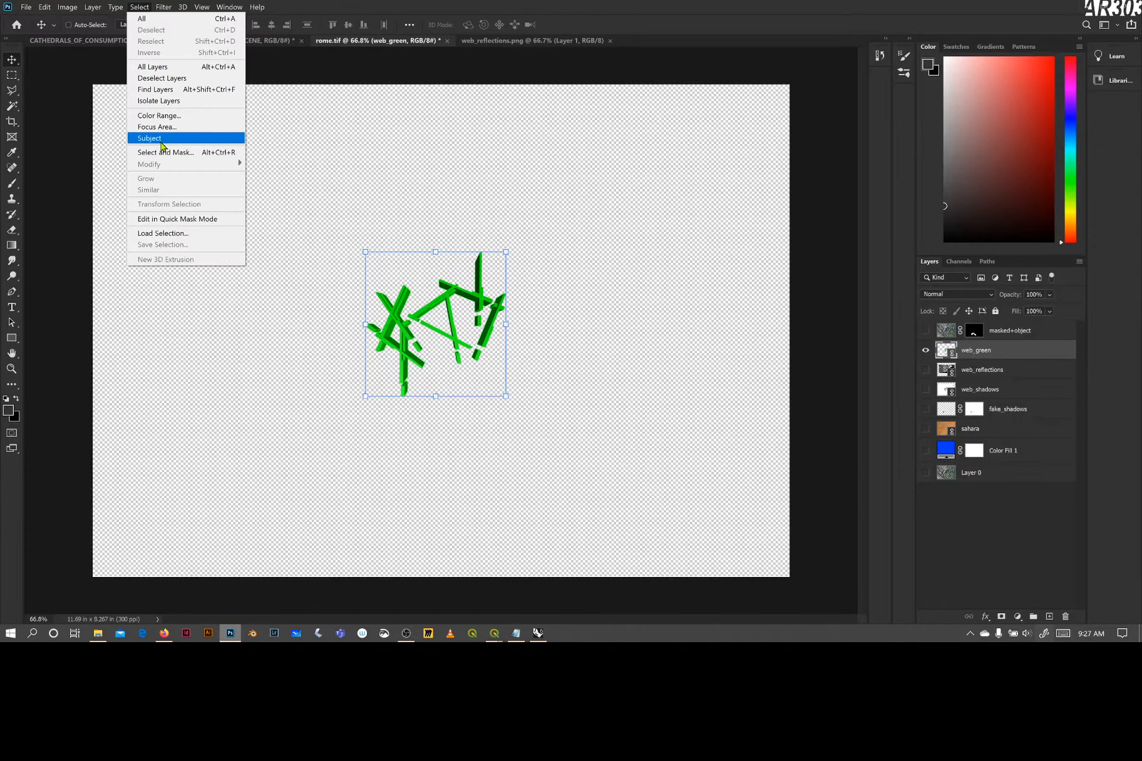
left_click(170, 116)
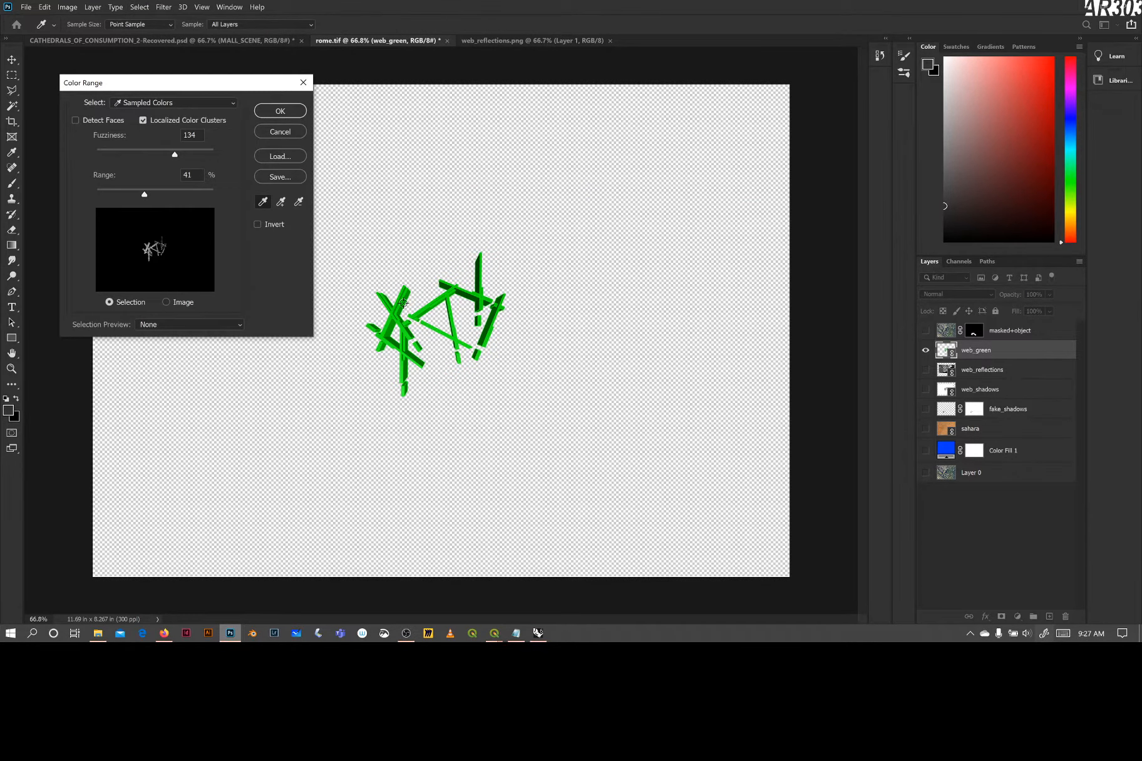
left_click(403, 304)
left_click(400, 304)
left_click_drag(399, 305, 390, 312)
left_click_drag(144, 199, 236, 207)
left_click(281, 201)
left_click(390, 331)
Add more green beam tones to the Color Range sample, adjust its range and fuzziness, and create the selection
left_click(390, 320)
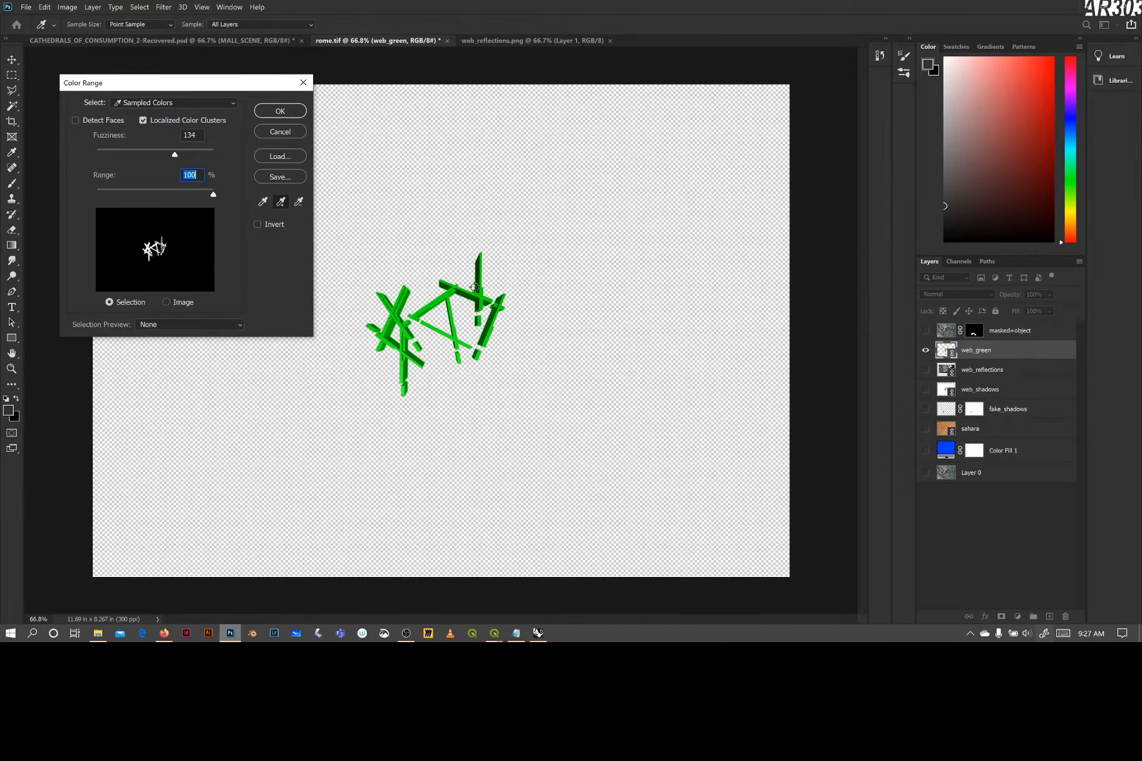
left_click(423, 310)
left_click(479, 308)
left_click_drag(213, 198, 180, 198)
left_click_drag(175, 155, 173, 197)
left_click(280, 111)
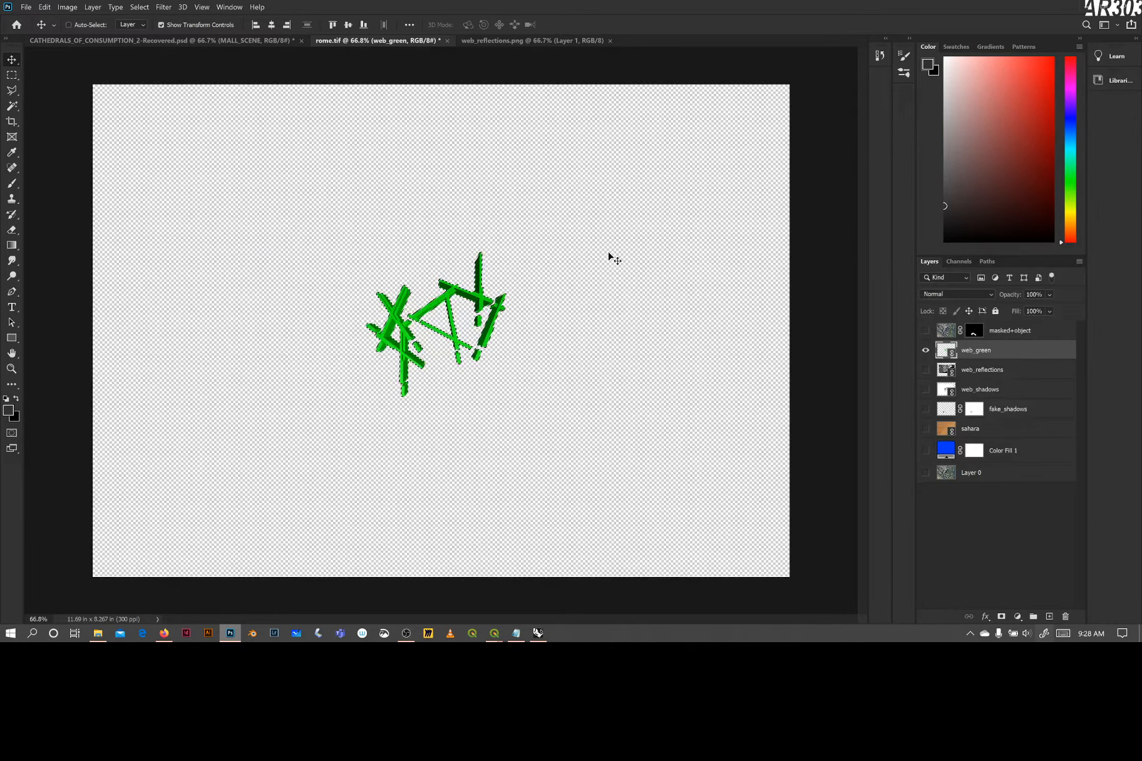
Show web_reflections, hide web_green, and mask the web_reflections layer with the beam selection
left_click(925, 369)
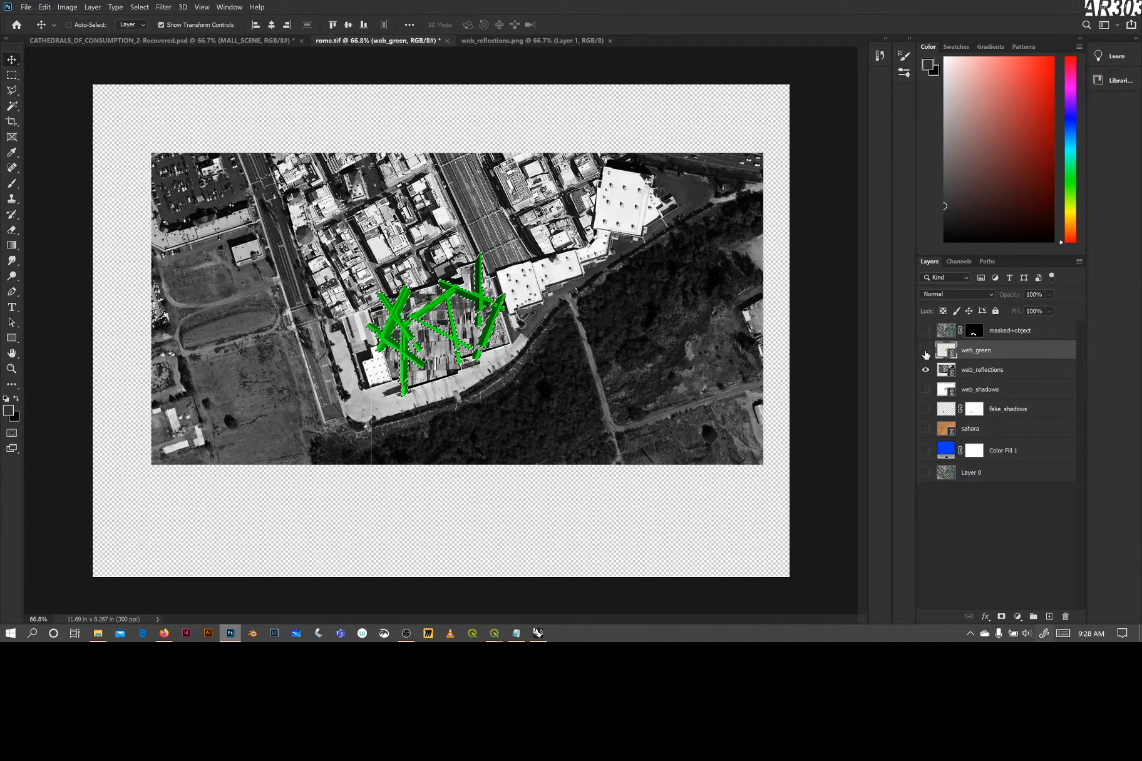
left_click(926, 352)
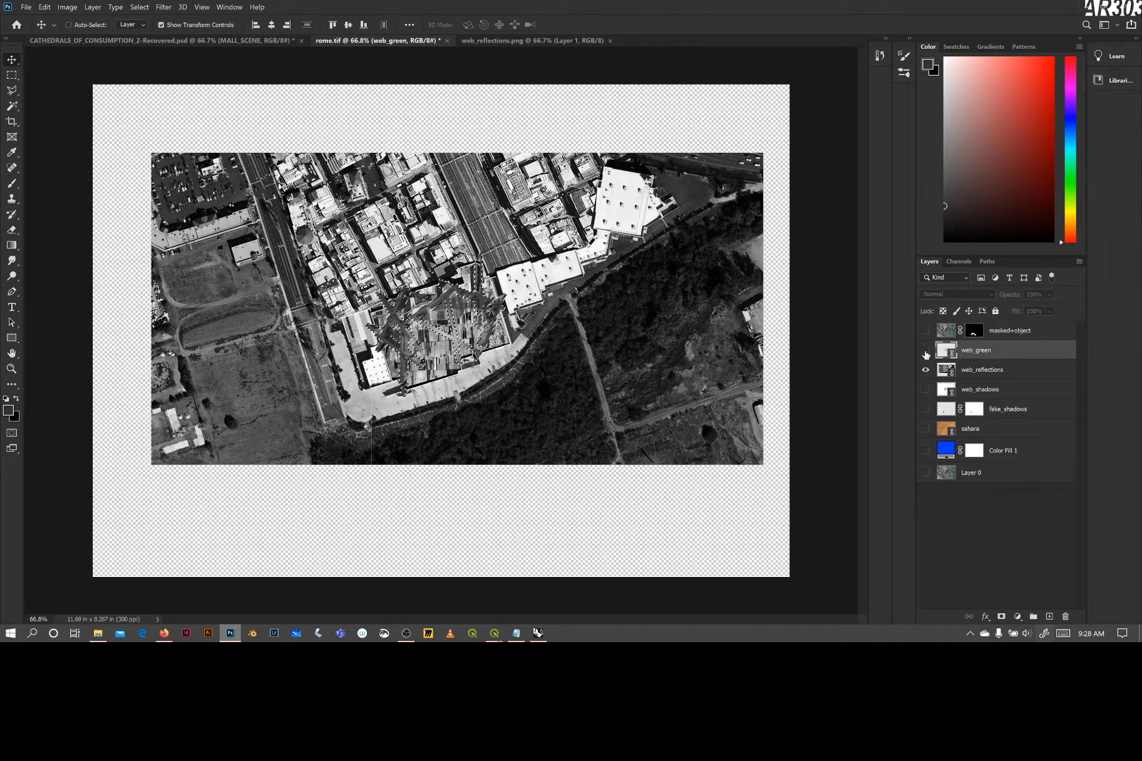
left_click(941, 373)
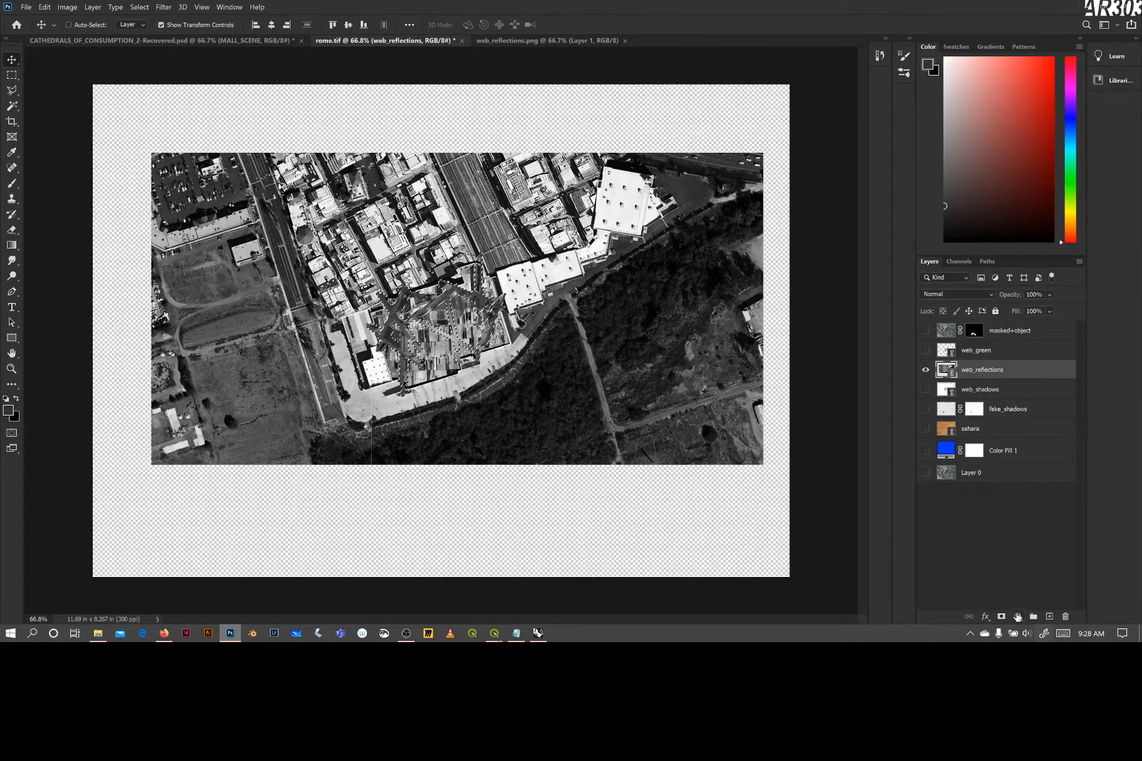
left_click(1001, 617)
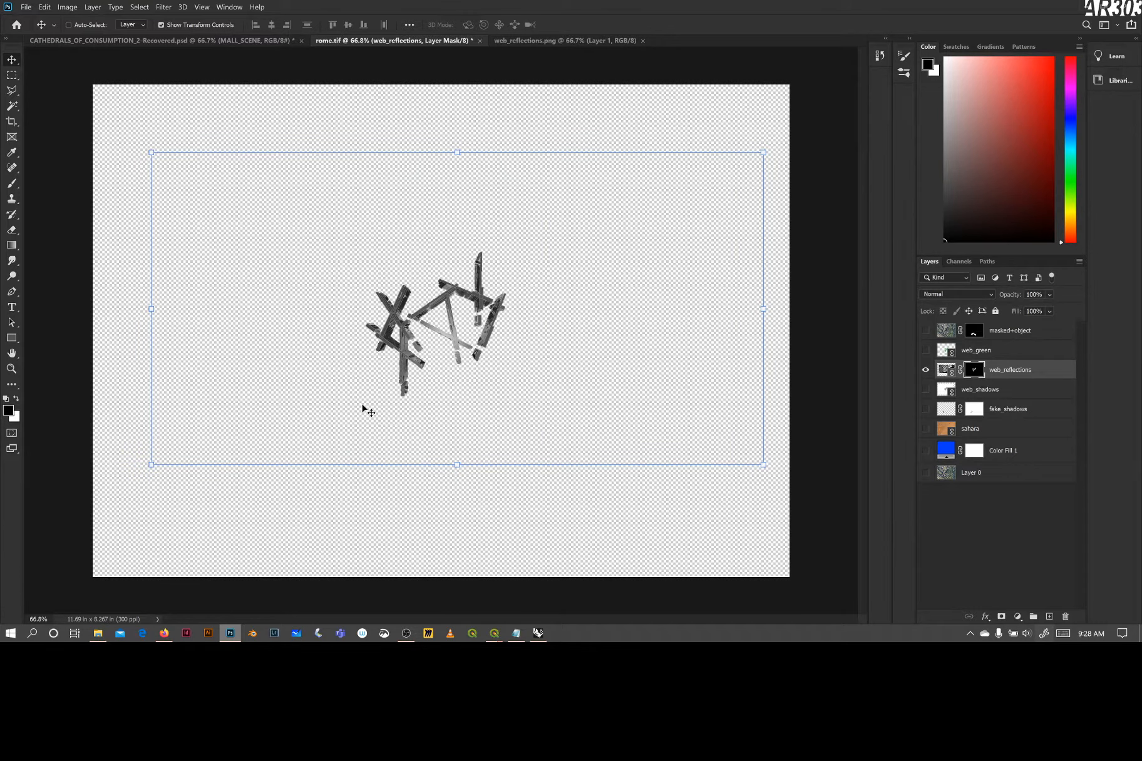
Show the web_shadows layer, and move and enlarge the masked web_reflections layer to about 103.19% over it
left_click(926, 389)
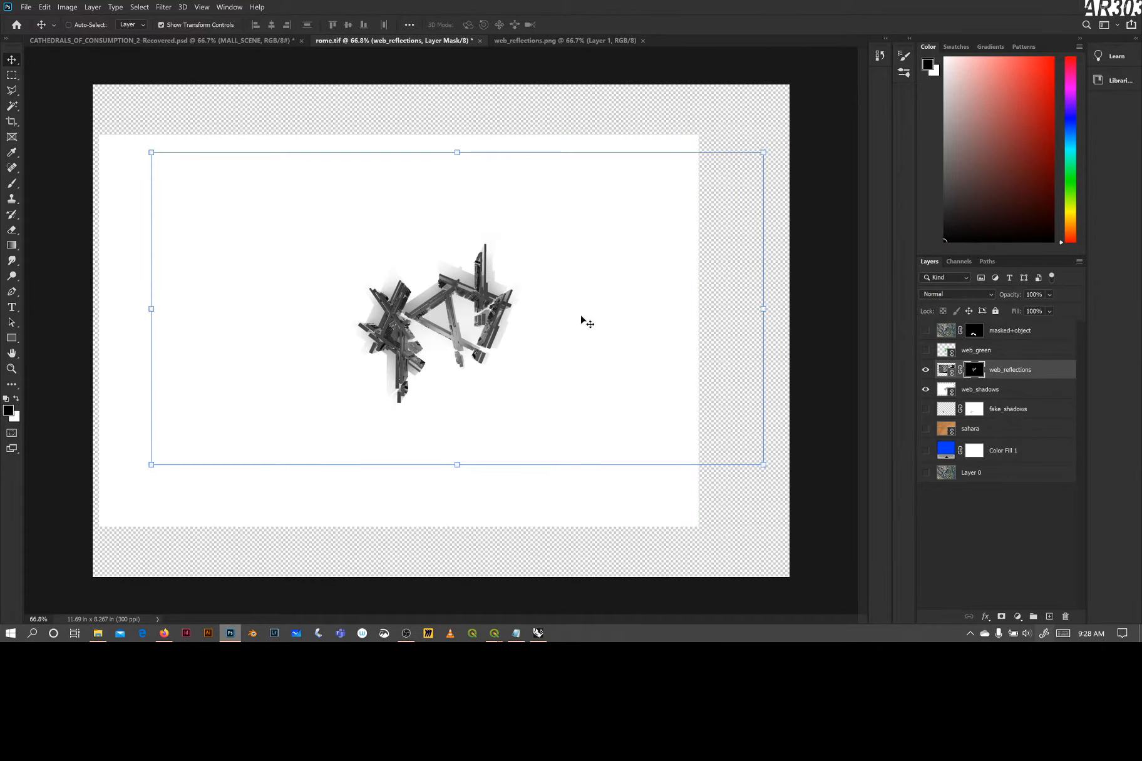
mouse_move(497, 327)
left_mouse_down()
mouse_move(512, 335)
mouse_move(501, 325)
left_mouse_up()
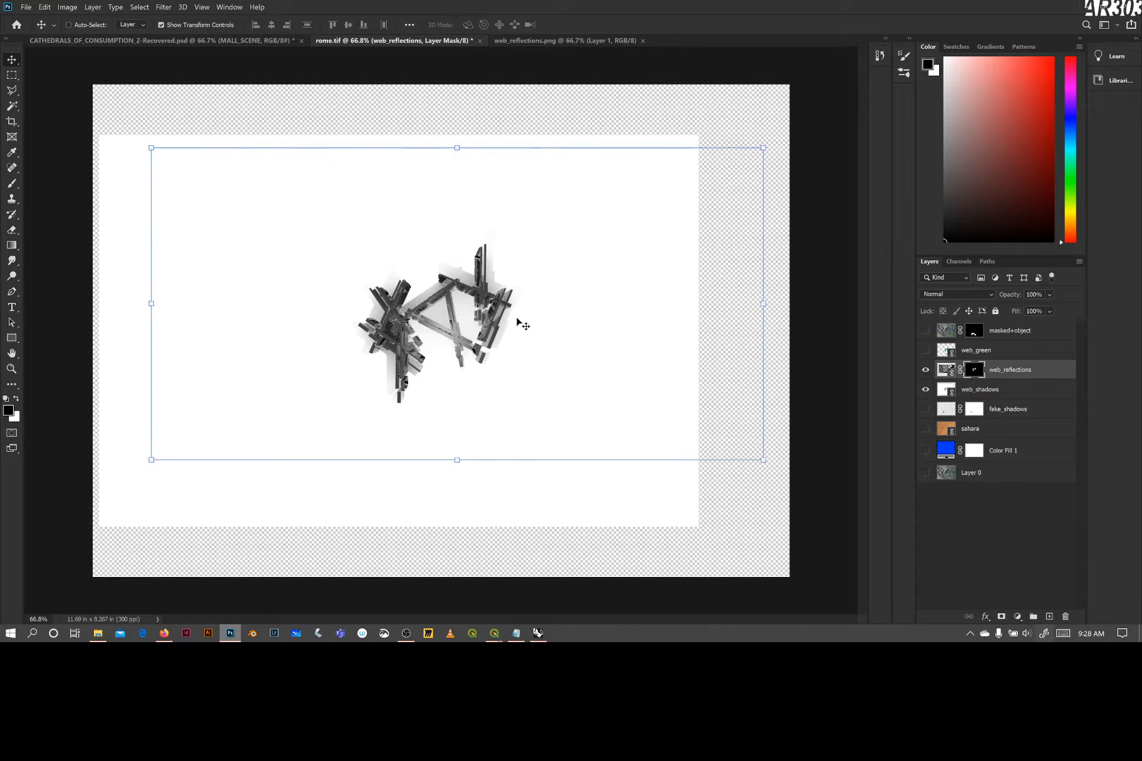
left_click_drag(762, 147, 803, 134)
left_click_drag(108, 133, 84, 123)
left_click_drag(497, 280, 497, 300)
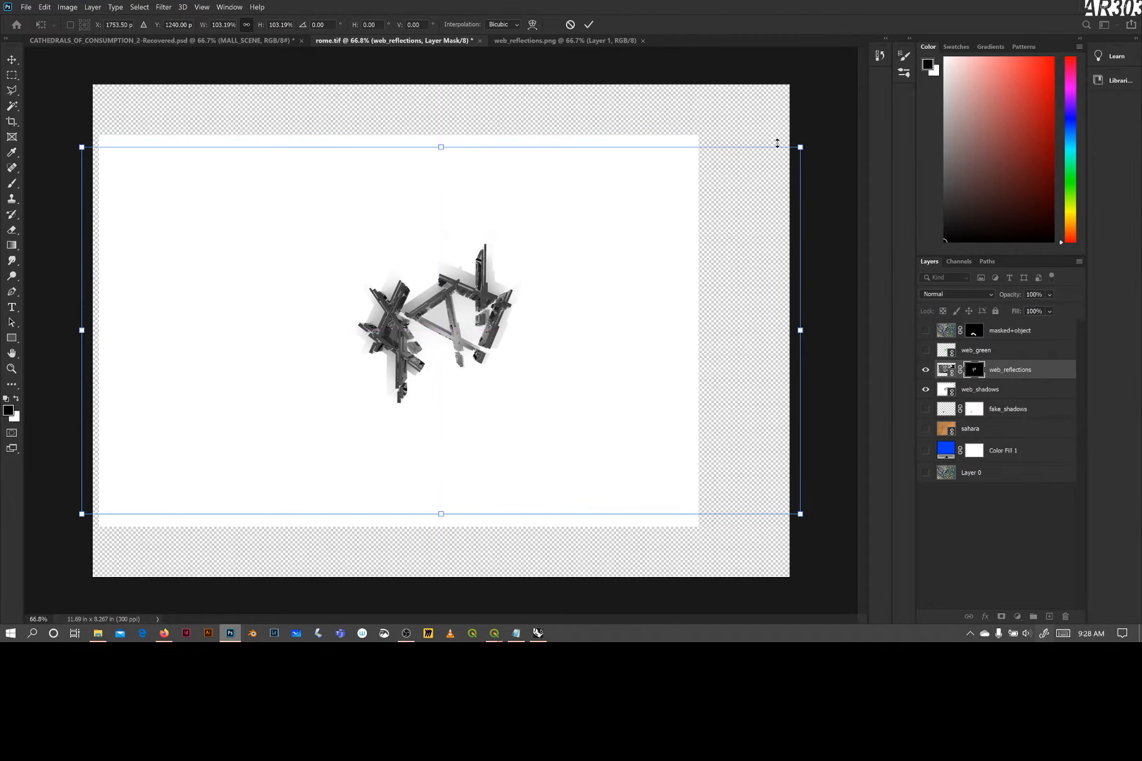
Enlarge web_reflections to about 104.74% and nudge it left and down to match the shadow render's beams
left_click_drag(798, 146, 810, 142)
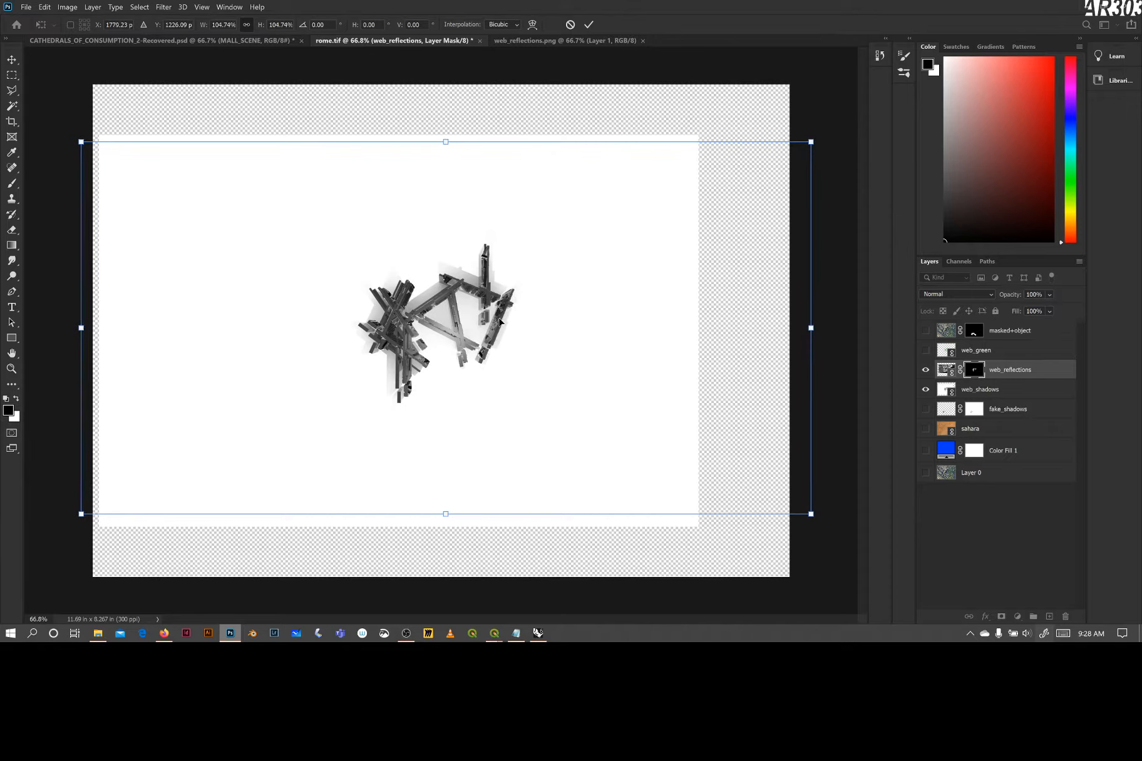
key("Left")
key("Left")
key("Left")
key("Left")
key("Left")
key("Left")
key("Left")
key("Left")
key("Left")
key("Left")
key("Left")
key("Left")
key("Left")
key("Left")
key("Left")
key("Left")
key("Left")
key("Left")
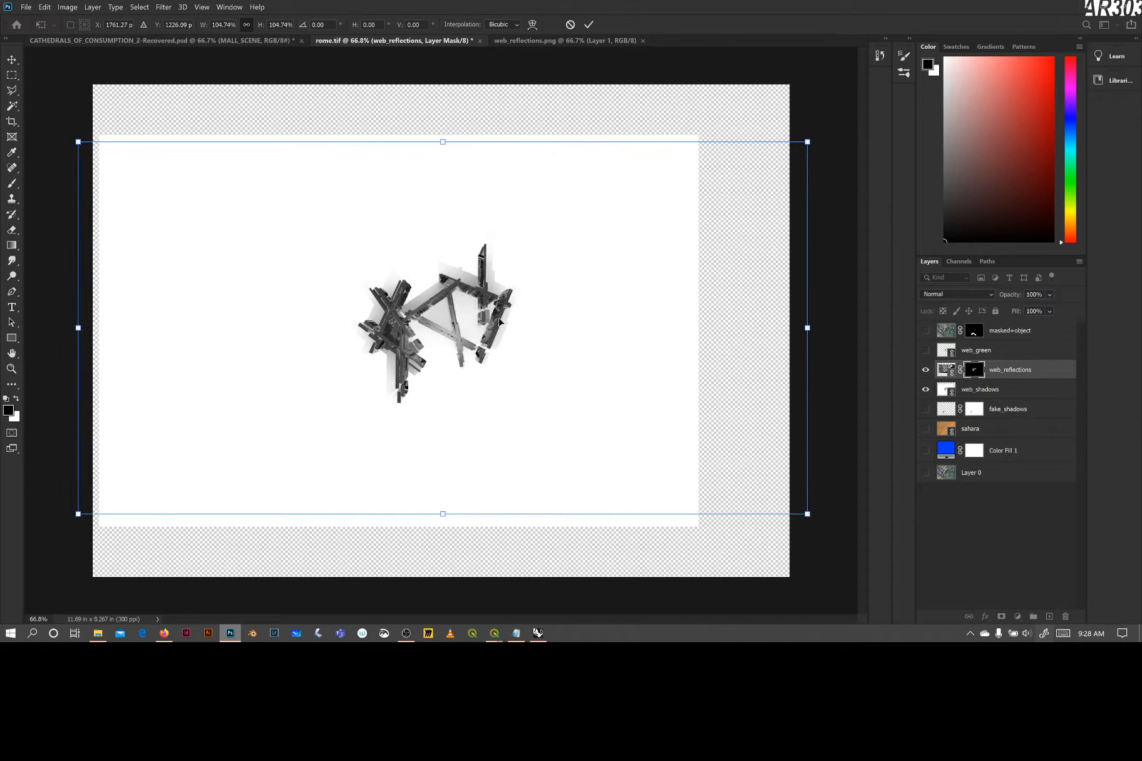
key("Left")
key("Left")
key("Left")
key("Left")
key("Left")
key("Left")
key("Left")
key("Left")
key("Left")
key("Left")
key("Left")
key("Left")
key("Left")
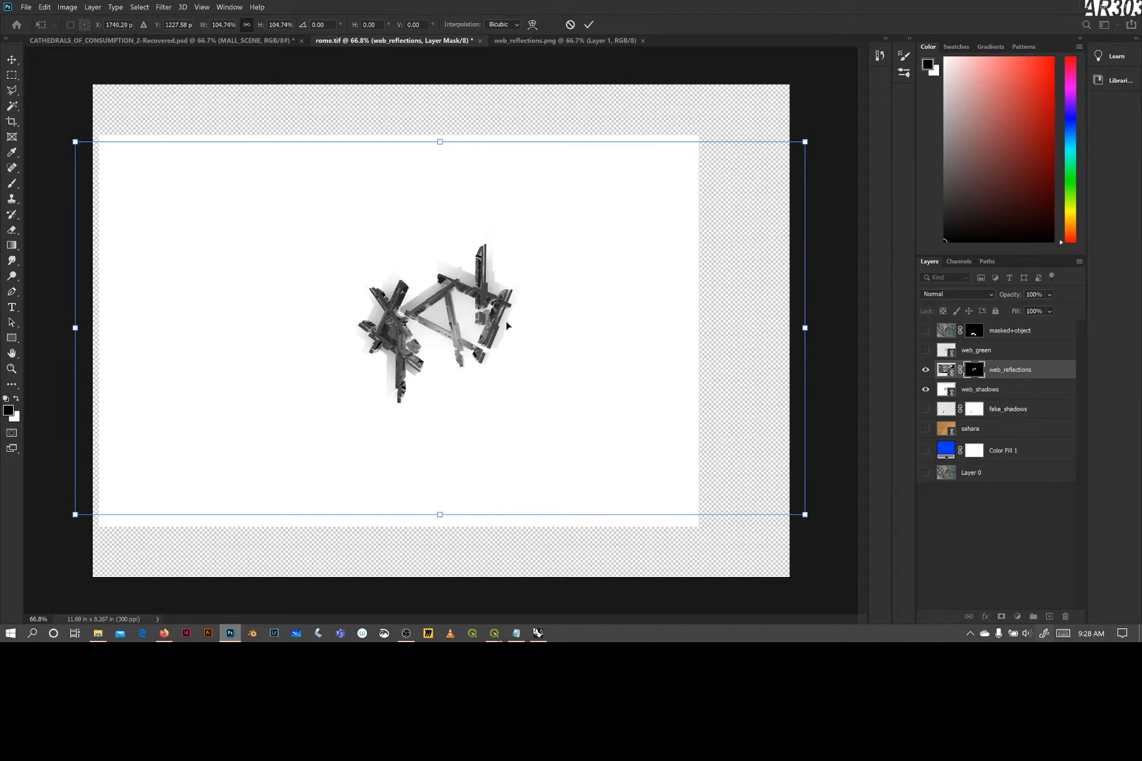
key("Down")
key("Down")
key("Down")
Enlarge web_reflections to about 107.46% and shift it slightly down and left over the shadow render
key("Left")
key("Left")
key("Left")
key("Left")
key("Left")
key("Left")
key("Down")
key("Down")
key("Down")
key("Down")
key("Down")
key("Down")
key("Down")
key("Down")
key("Down")
key("Down")
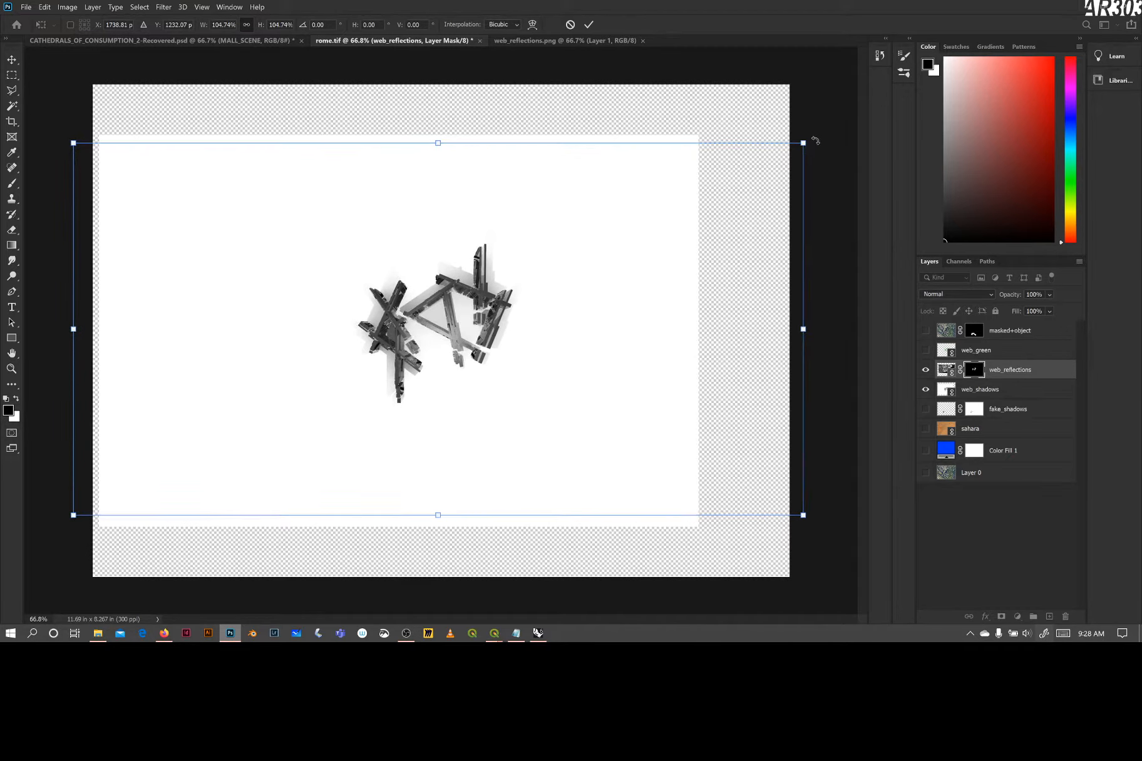
left_click_drag(803, 145, 821, 134)
left_click_drag(489, 291, 484, 295)
key("Left")
key("Left")
key("Left")
key("Left")
key("Left")
key("Left")
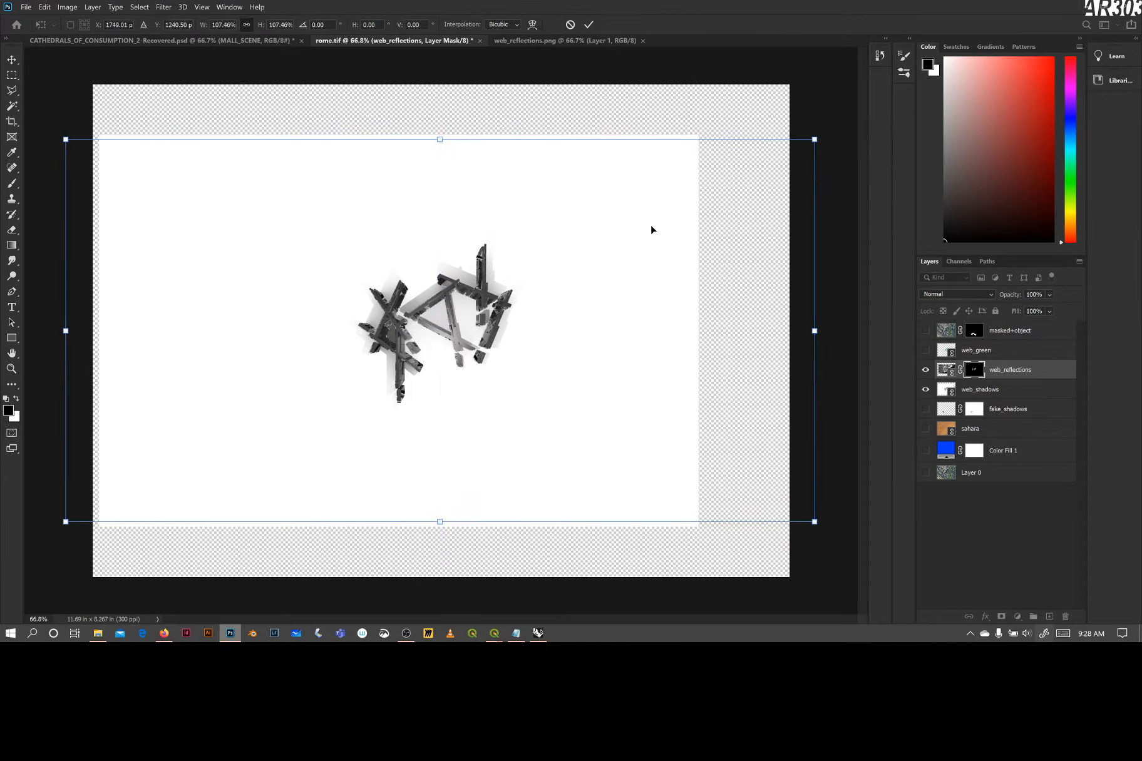
Enlarge web_reflections to about 109.11% and nudge it left and down in small increments onto the shadow render's beams
left_click_drag(813, 139, 824, 133)
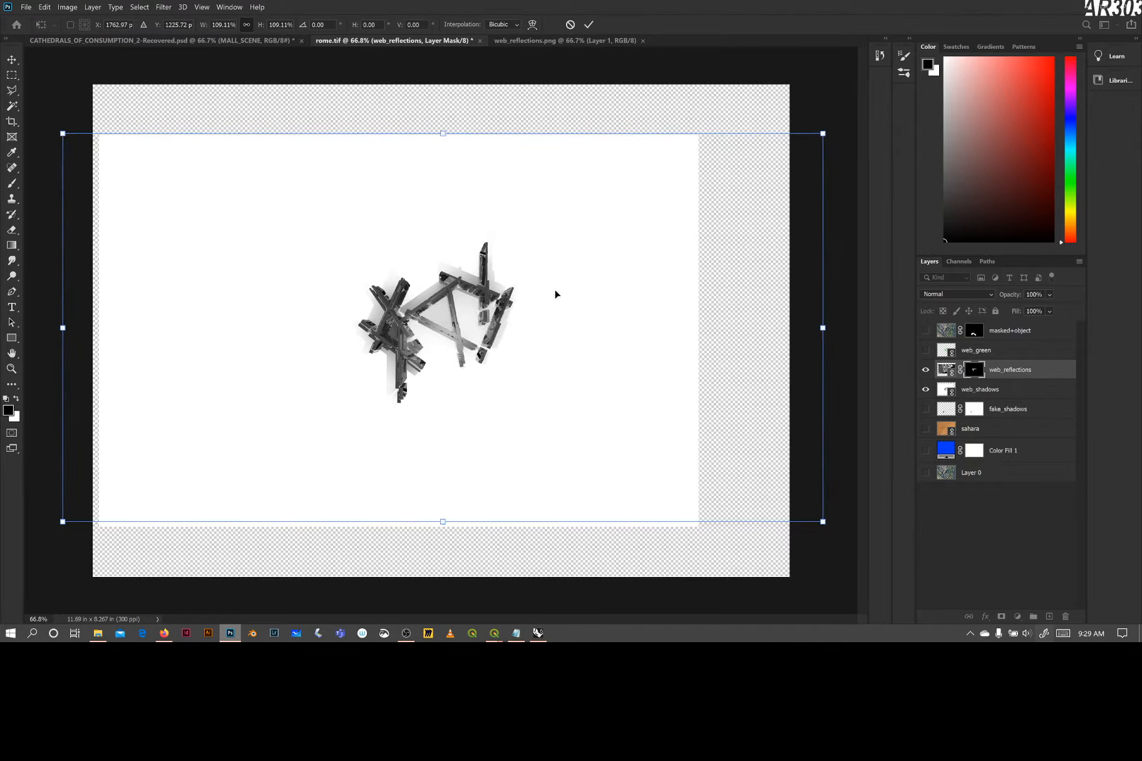
key("Left")
key("Left")
key("Left")
key("Down")
key("Down")
key("Down")
key("Down")
key("Down")
key("Down")
key("Down")
key("Down")
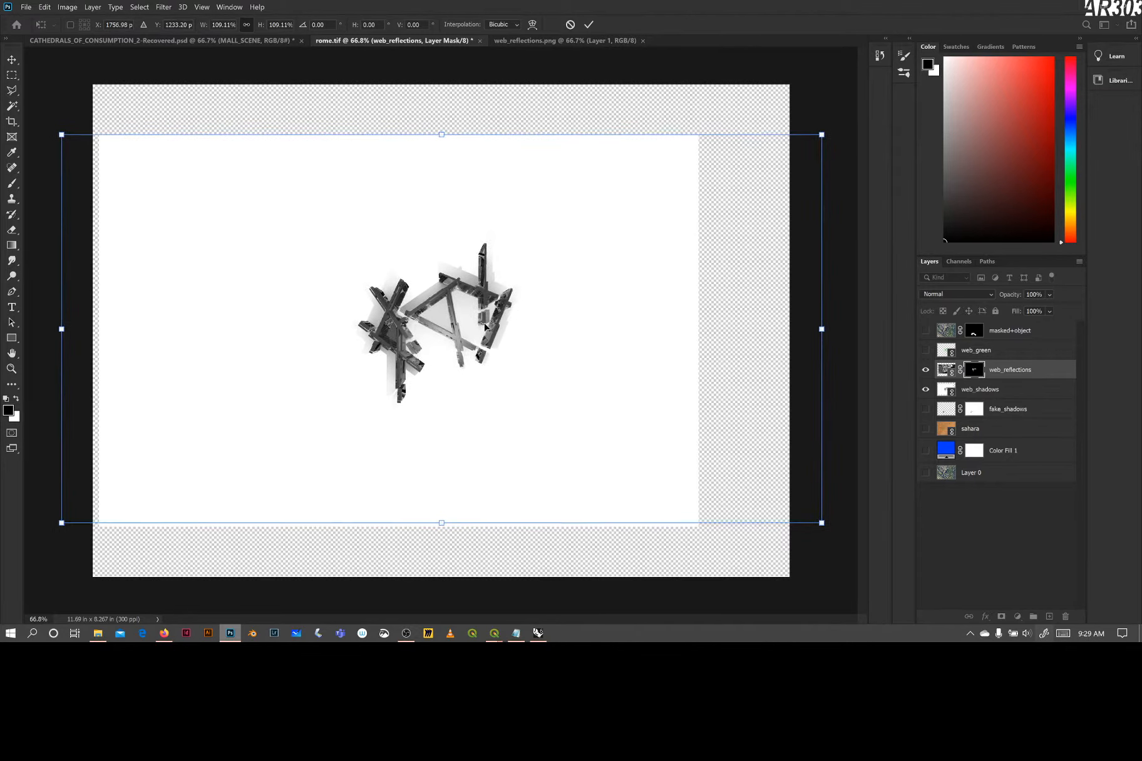
key("Left")
key("Left")
key("Left")
key("Right")
key("Down")
key("Down")
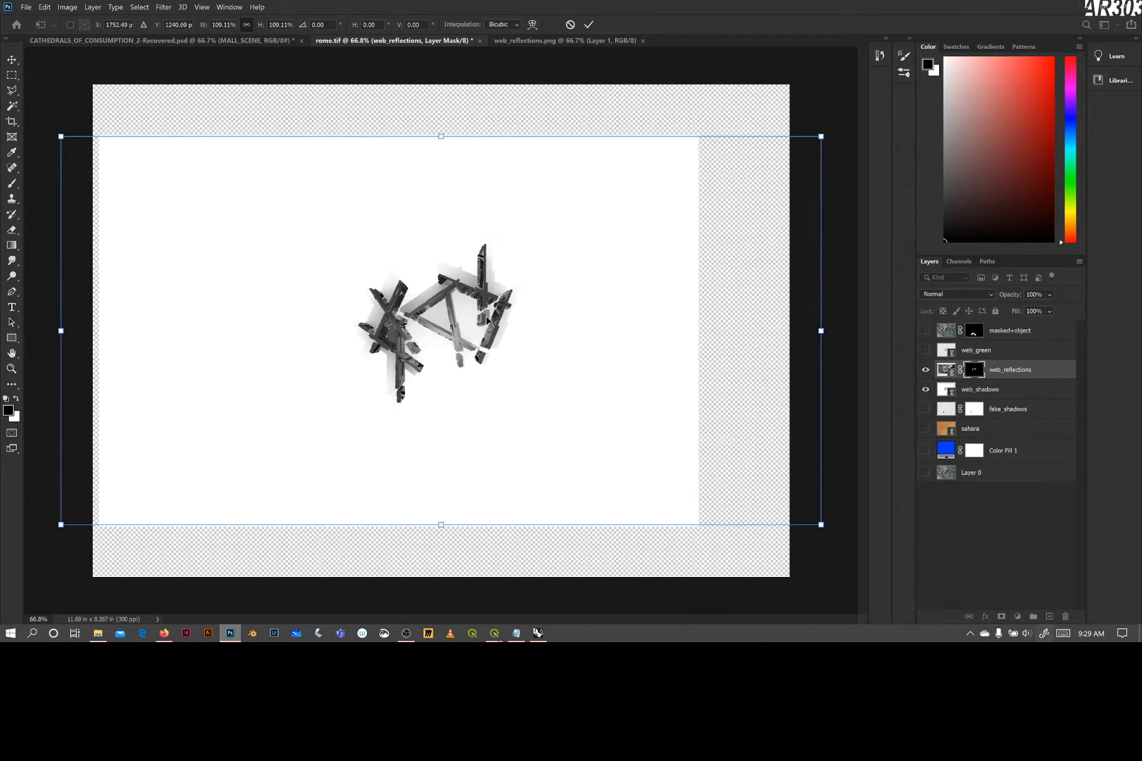
Move web_reflections above the shadow render to compare their beams up close, return it, and cancel the transformation
left_click_drag(488, 320, 493, 276)
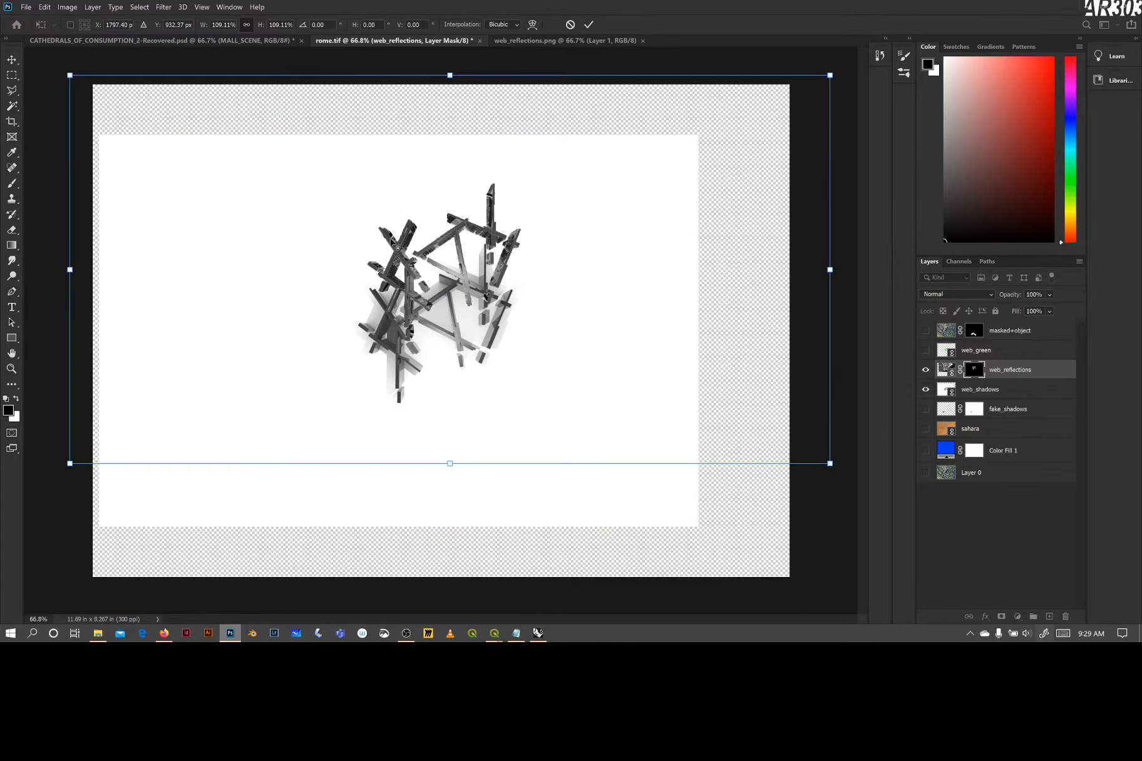
scroll(394, 244, "up", 8)
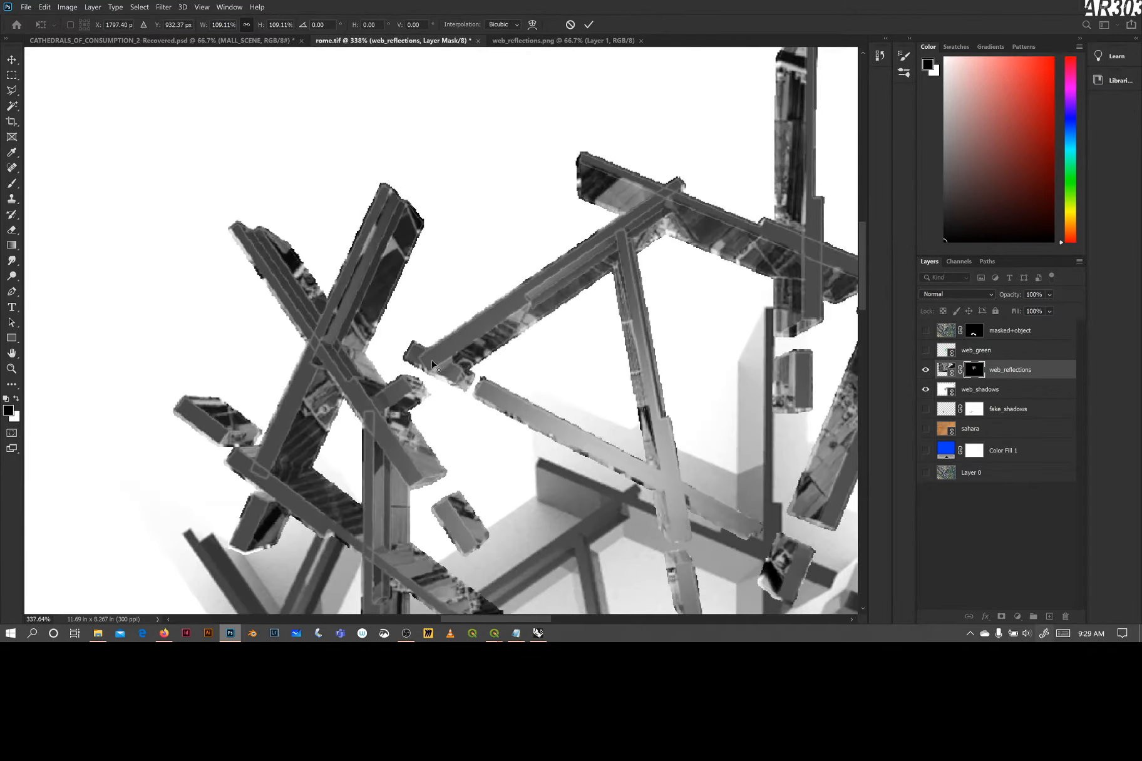
scroll(432, 363, "down", 5)
scroll(527, 387, "up", 5)
scroll(605, 348, "down", 4)
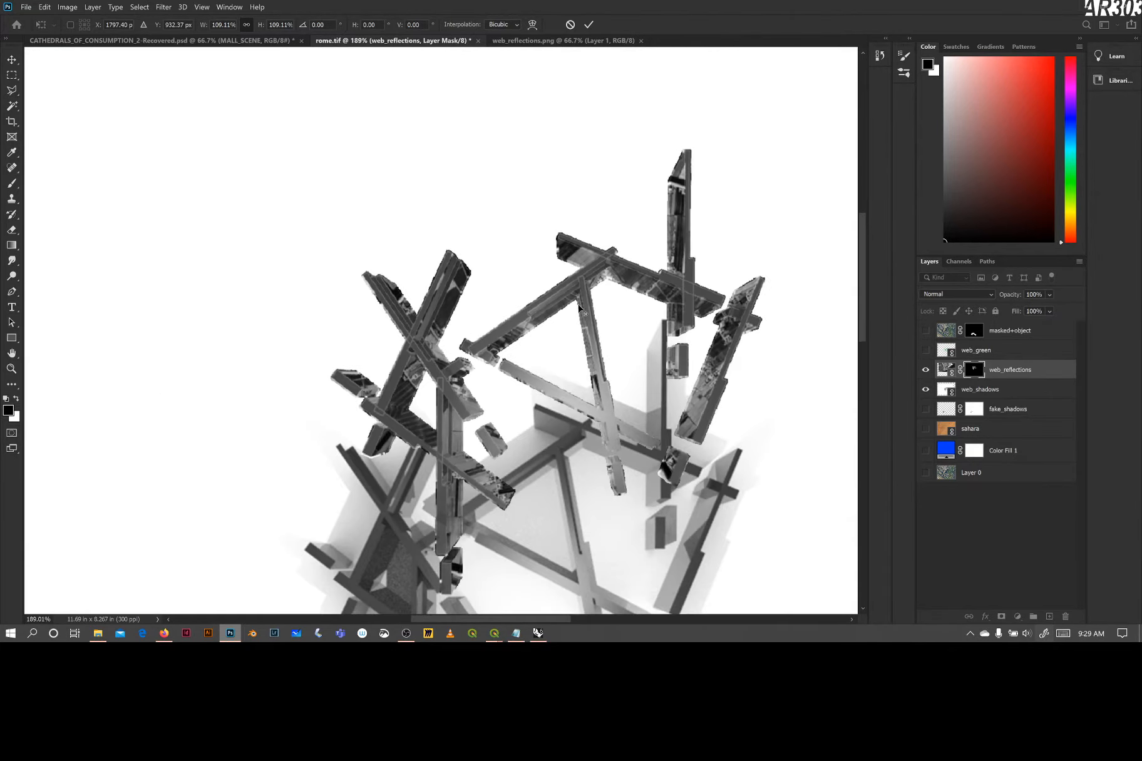
scroll(551, 313, "down", 6)
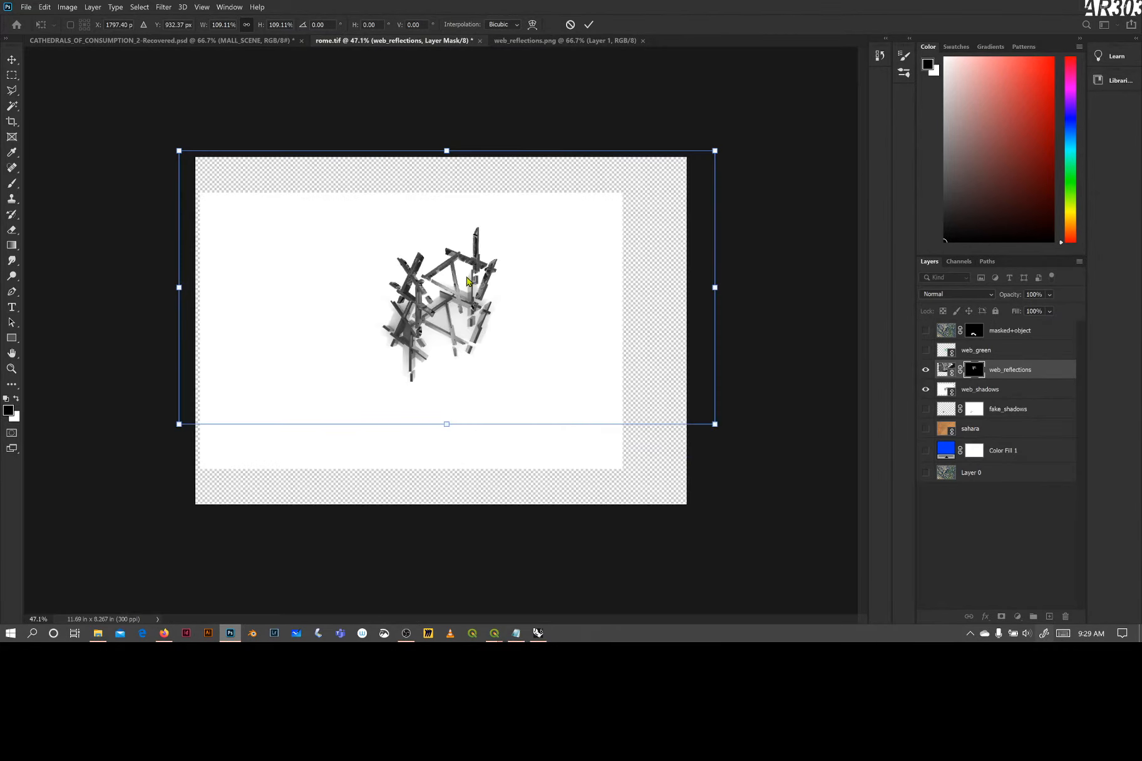
left_click_drag(624, 315, 618, 358)
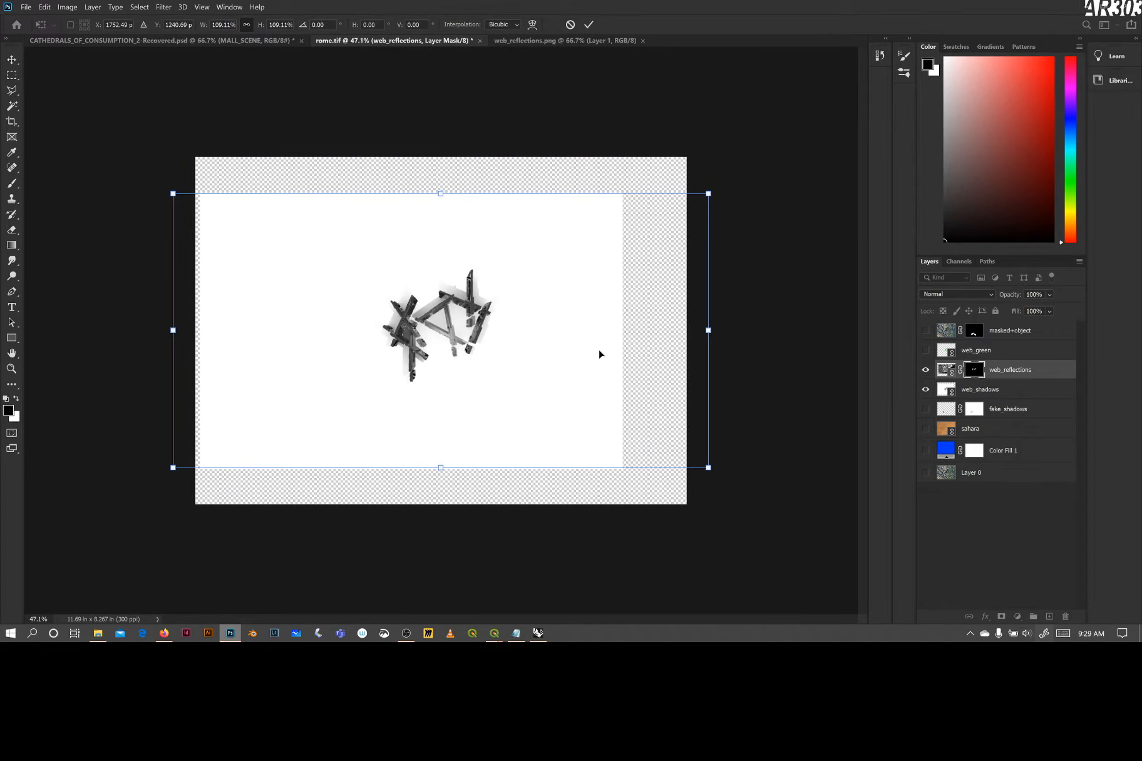
left_click(570, 24)
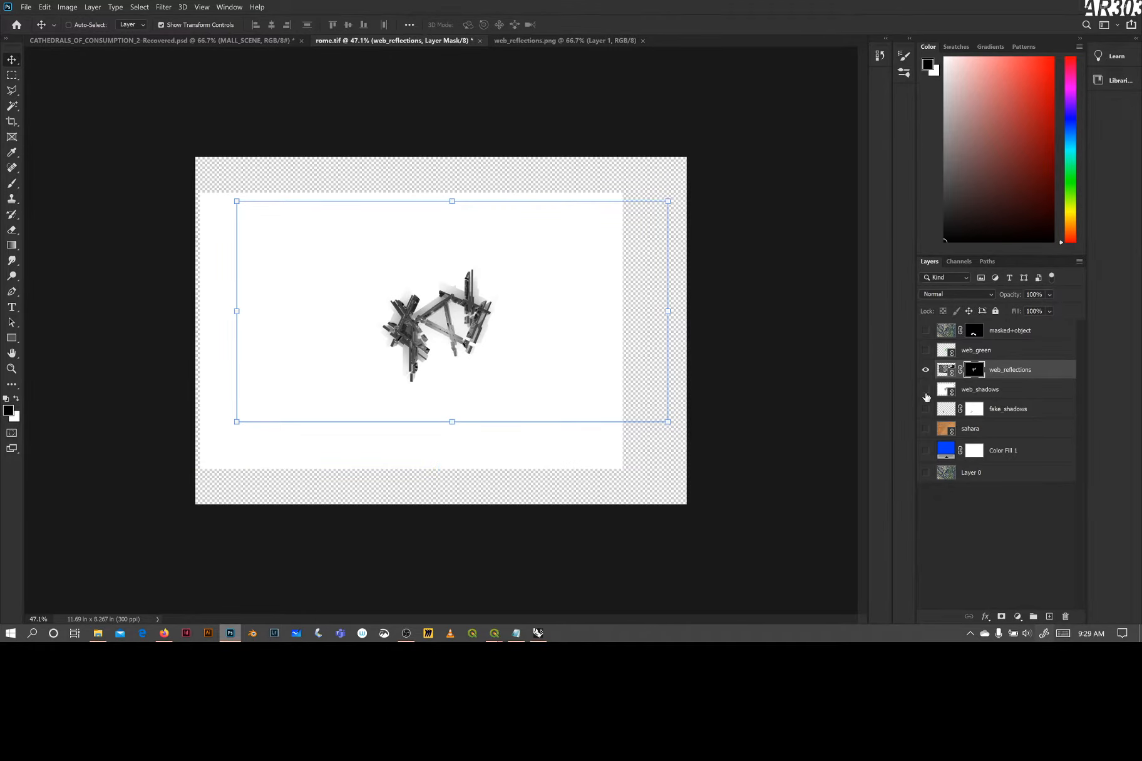
Toggle the web_shadows and web_reflections layers to compare them, leaving only web_reflections shown
left_click(926, 395)
left_click(925, 371)
left_click(925, 371)
left_click(926, 390)
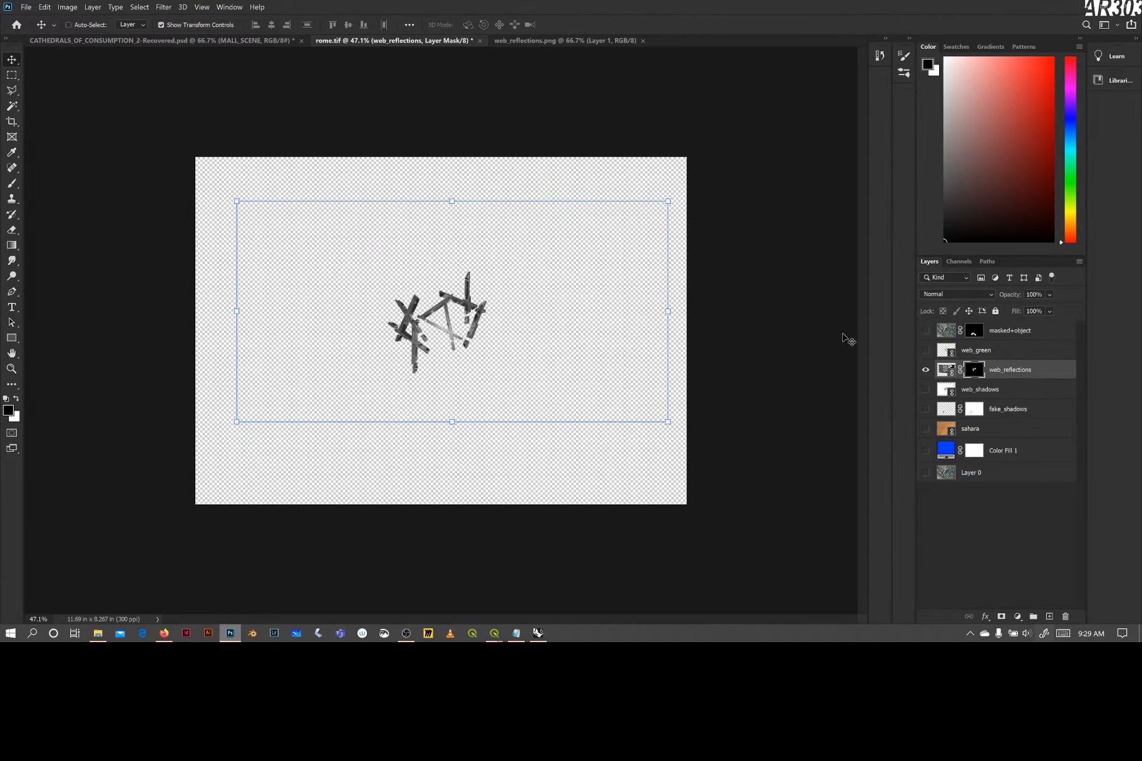
Undo the recent layer visibility changes, the web_reflections move and its layer mask, back to the active beam selection on the visible green beams
right_click(971, 371)
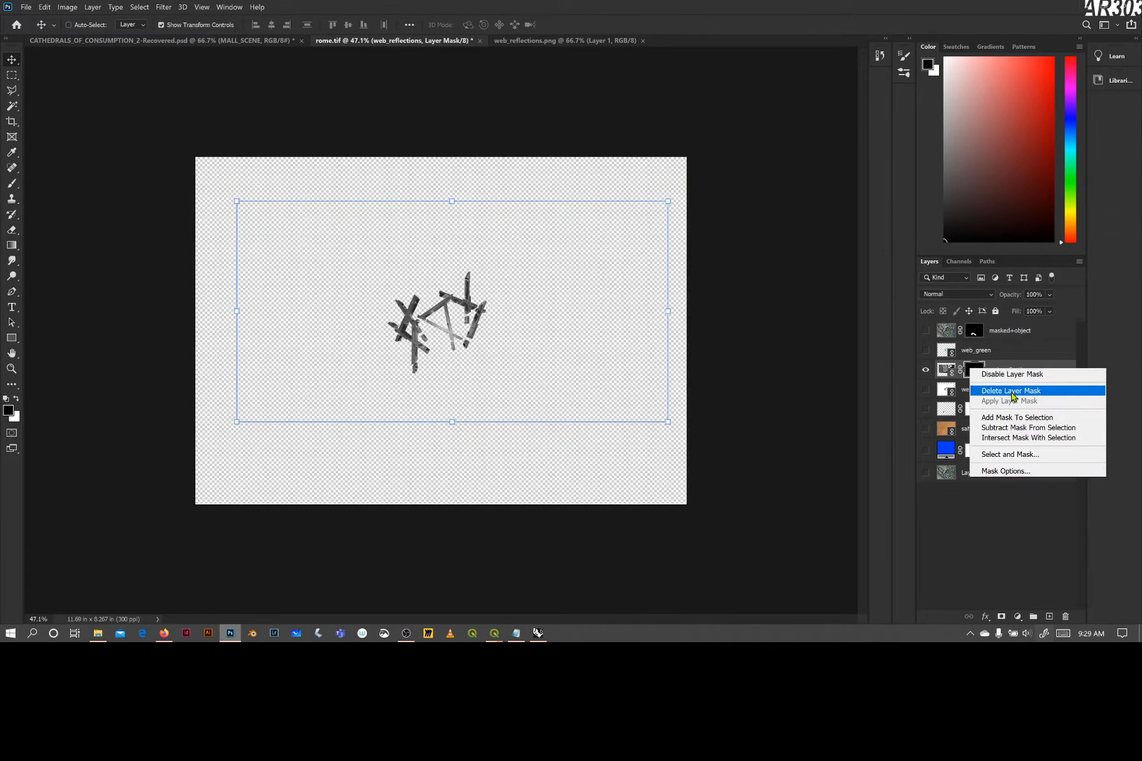
left_click(780, 377)
key("ctrl+z")
key("ctrl+z")
key("ctrl+z")
key("ctrl+z")
key("ctrl+z")
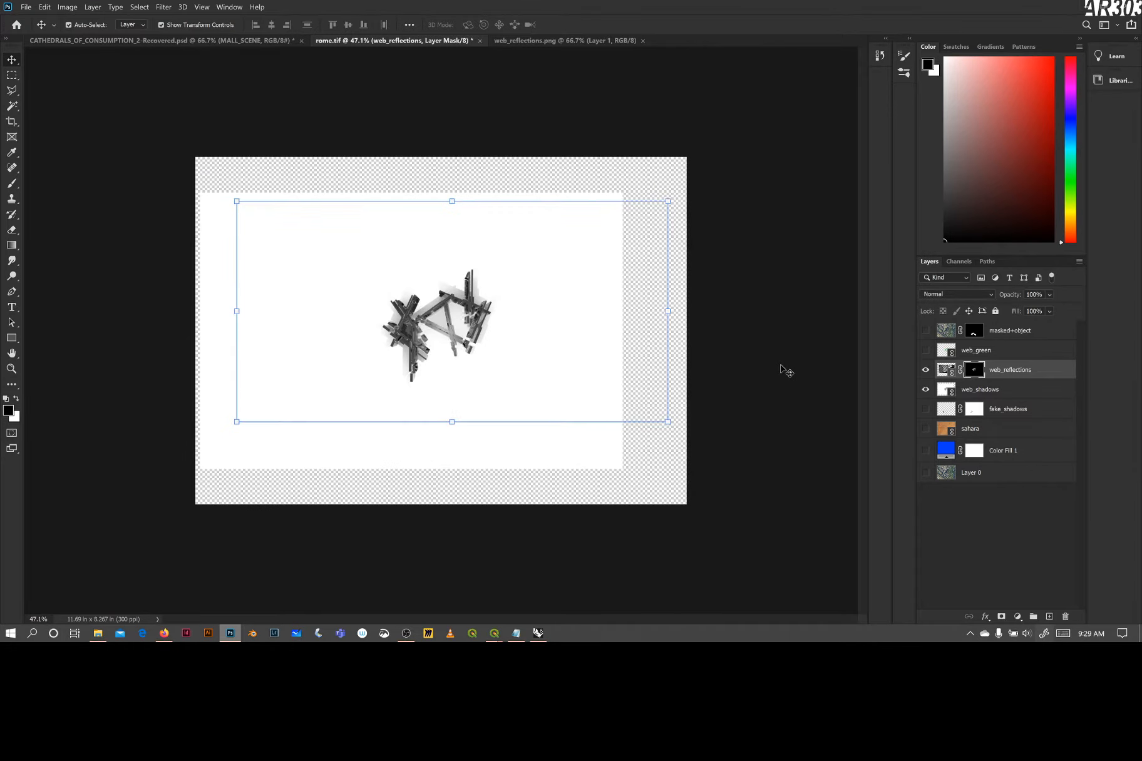
key("ctrl+z")
key("ctrl+z")
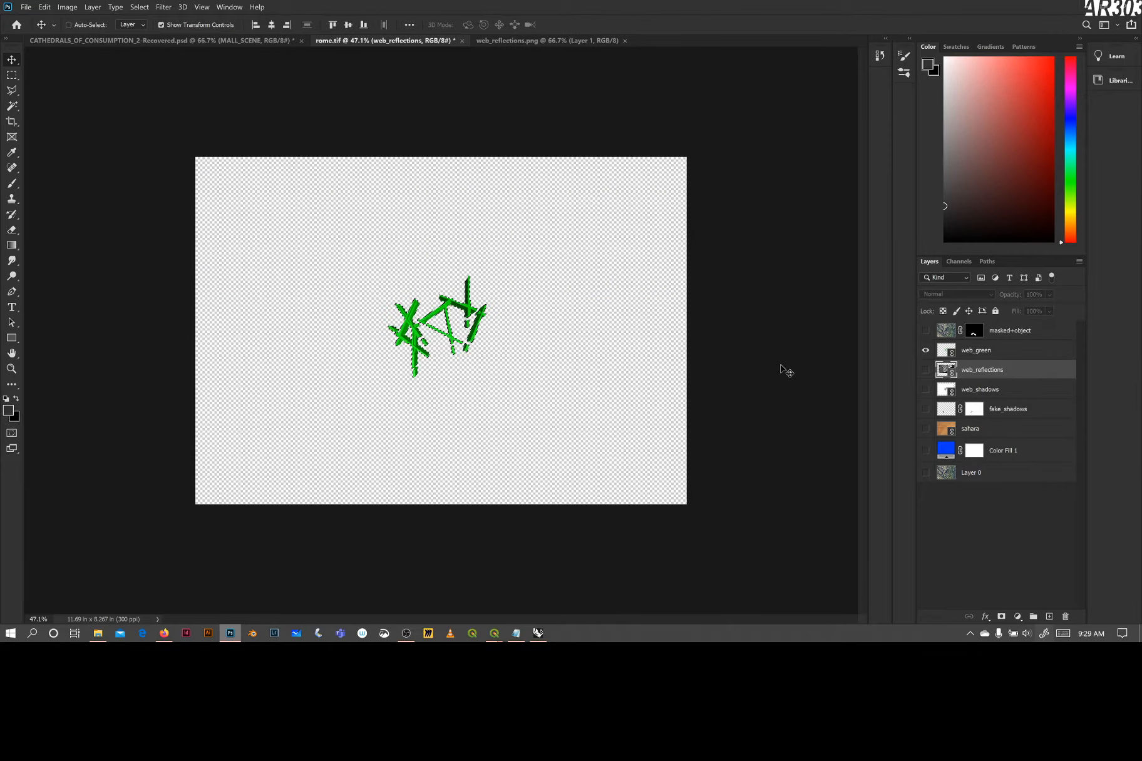
Contract the active beam selection inward so it follows the green beams' edges more tightly
scroll(460, 322, "up", 5)
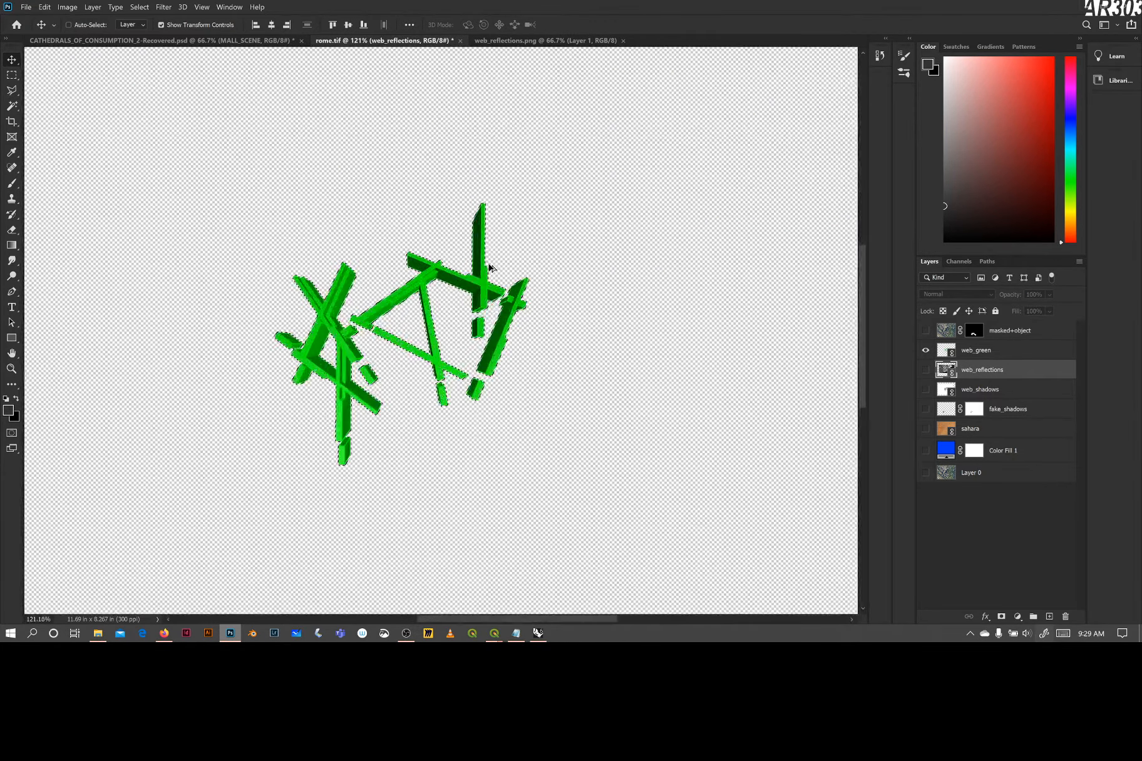
scroll(490, 268, "up", 8)
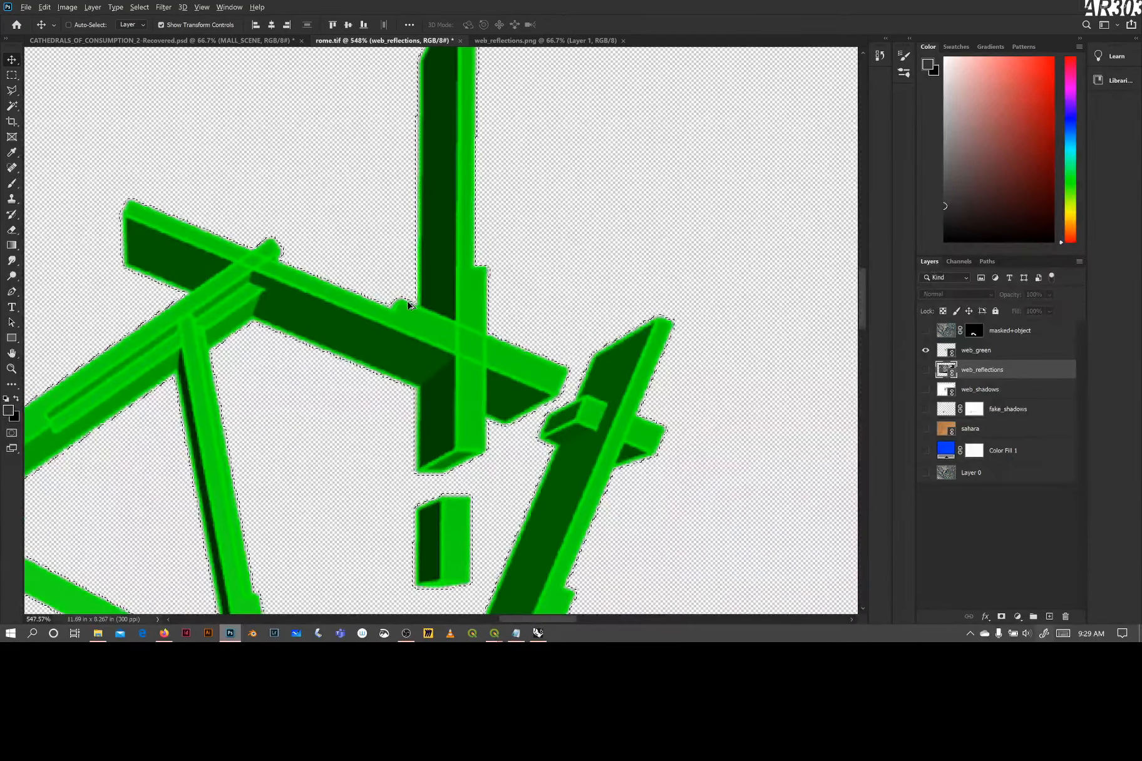
scroll(408, 306, "up", 5)
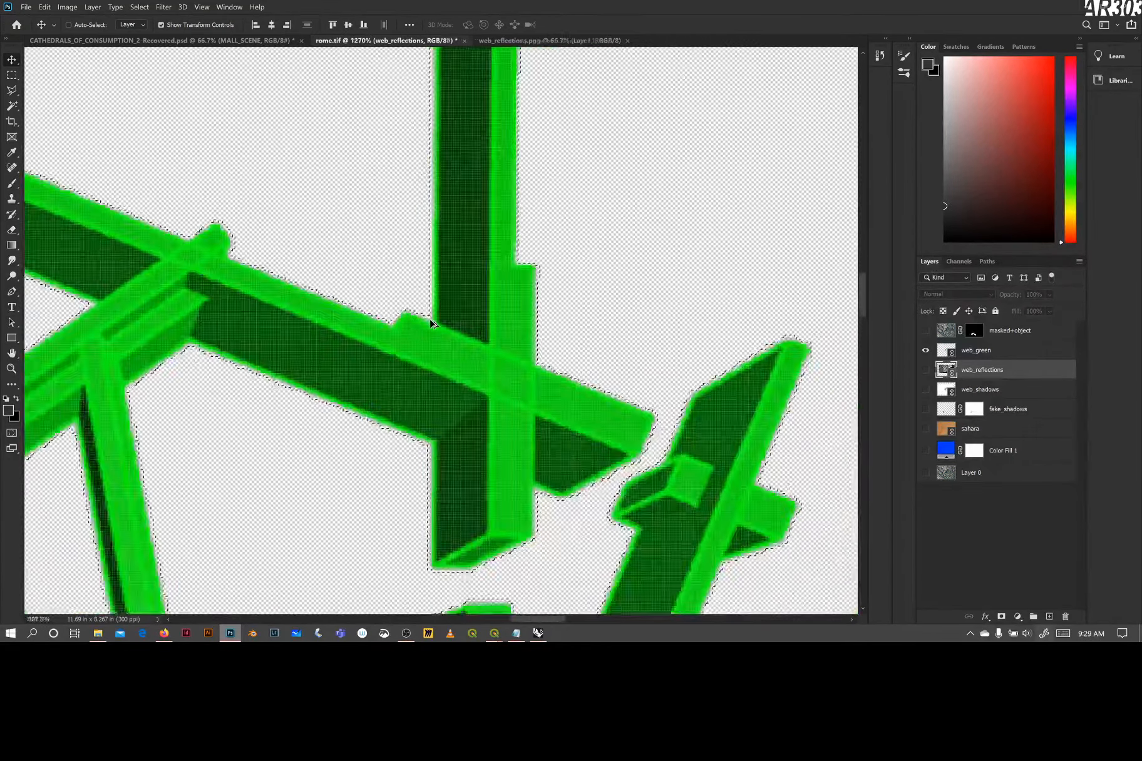
scroll(431, 323, "down", 5)
scroll(407, 313, "up", 6)
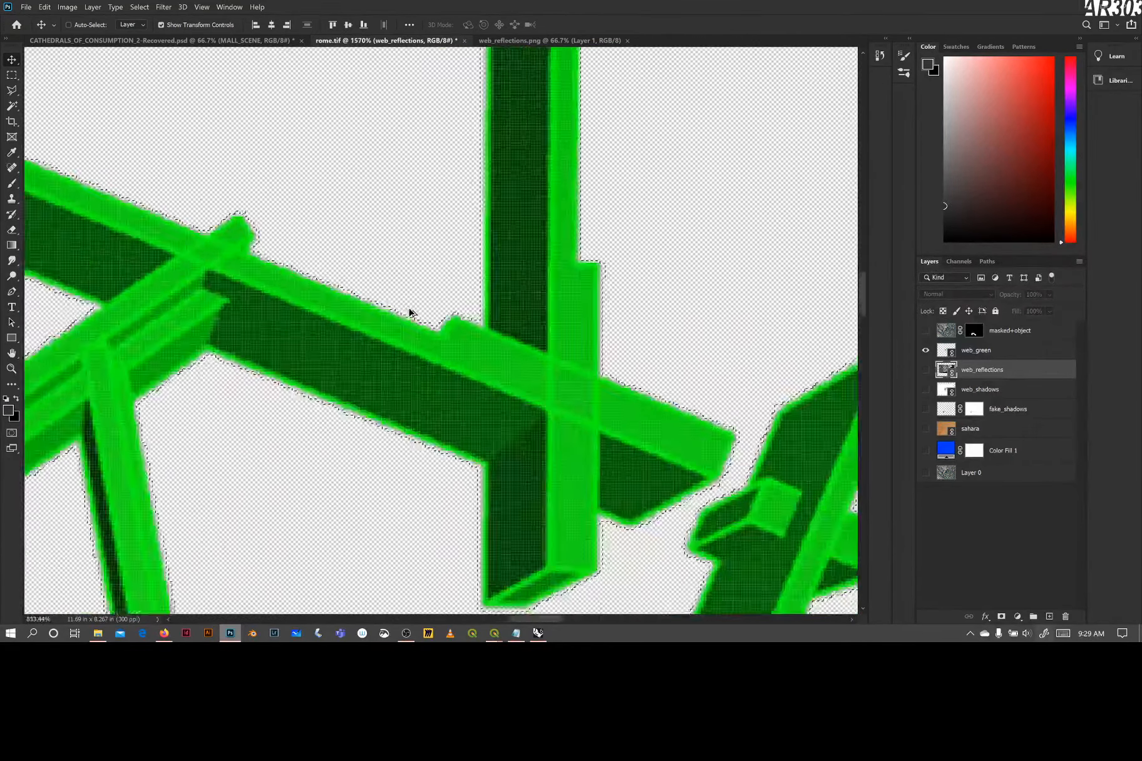
scroll(410, 312, "down", 4)
left_click(139, 7)
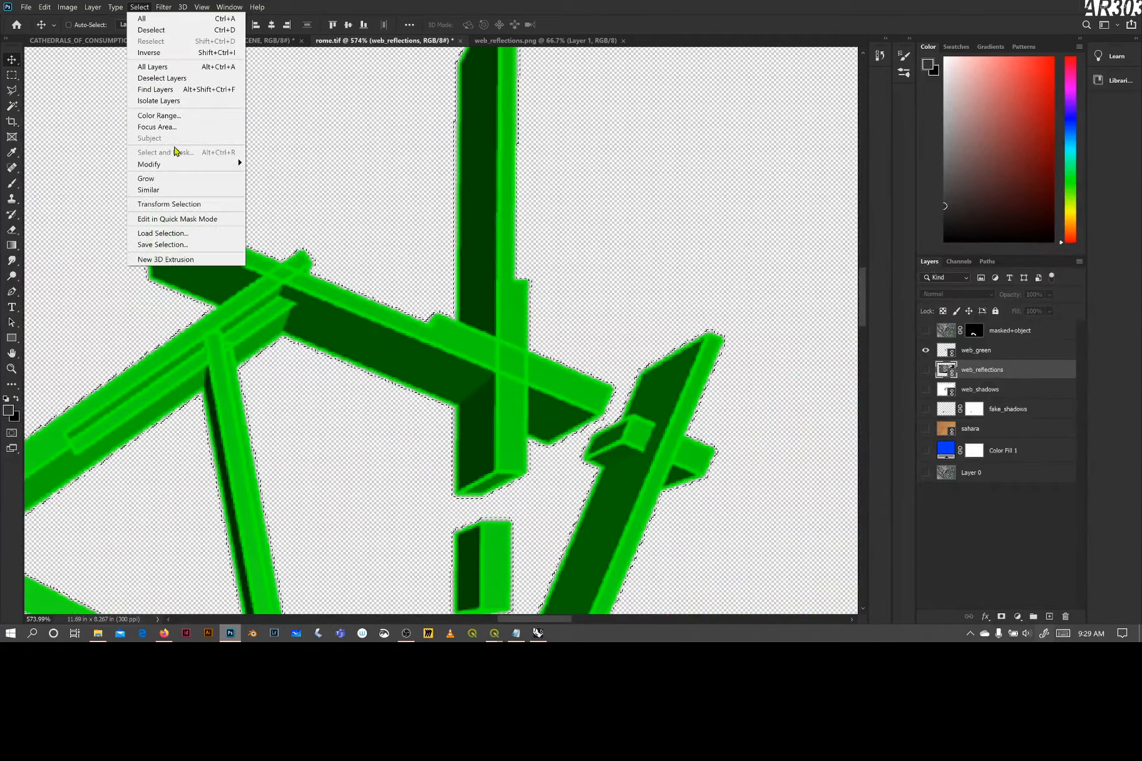
mouse_move(193, 164)
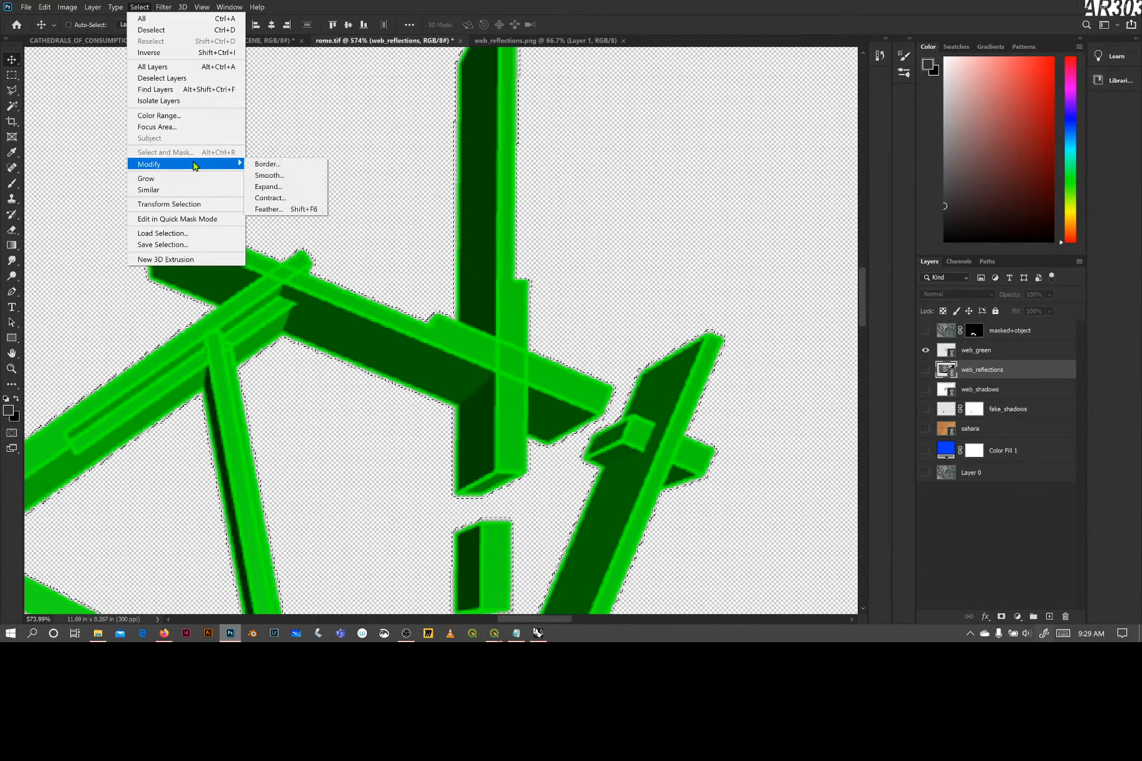
left_click(290, 198)
left_click(616, 201)
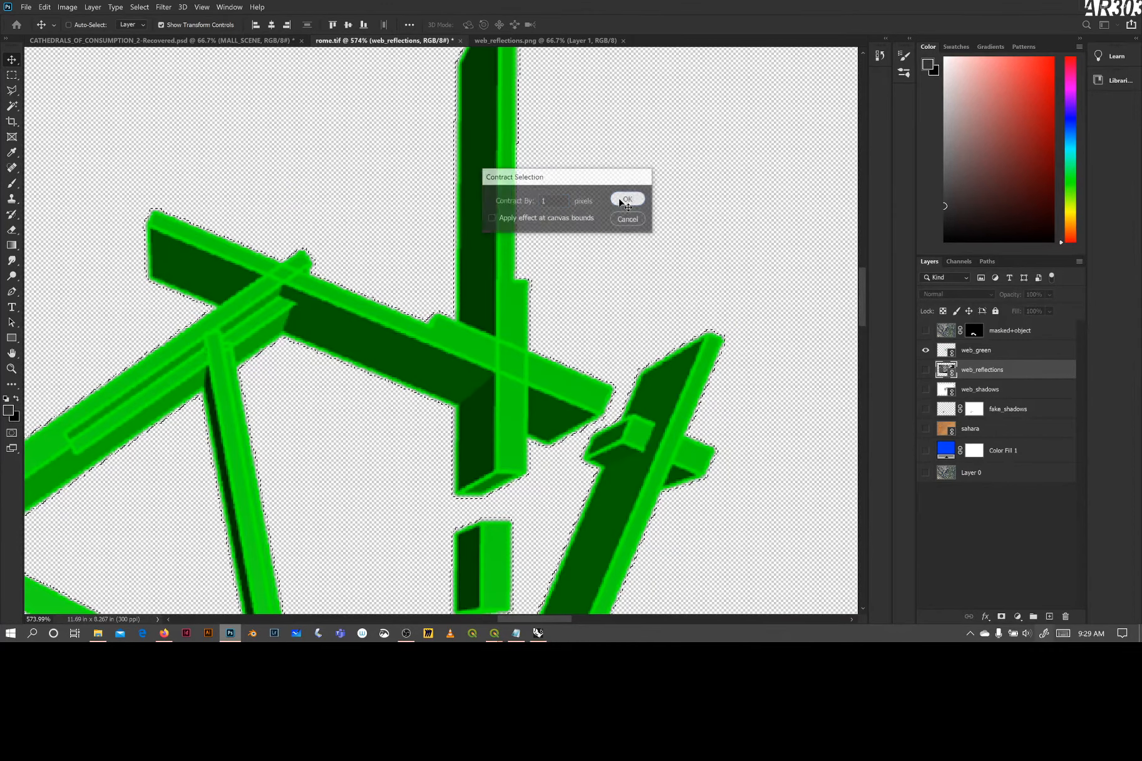
Smooth the beam selection with a sample radius of 1 pixel
left_click(139, 7)
mouse_move(211, 164)
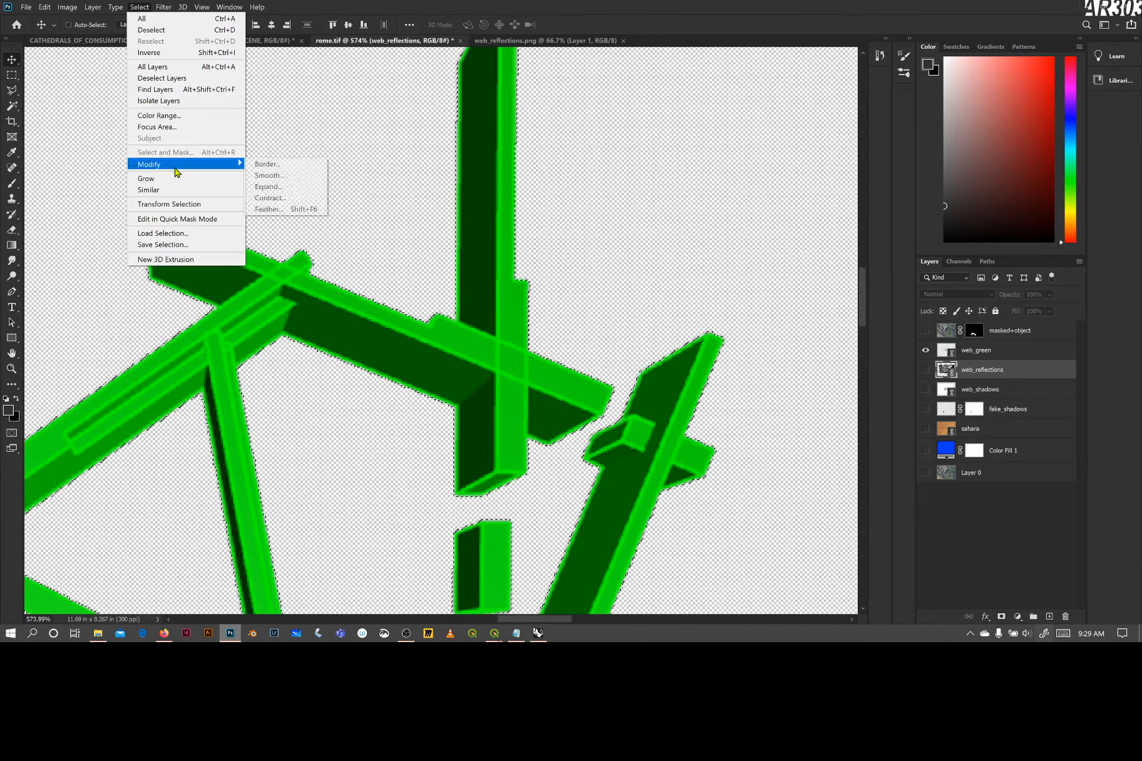
left_click(287, 176)
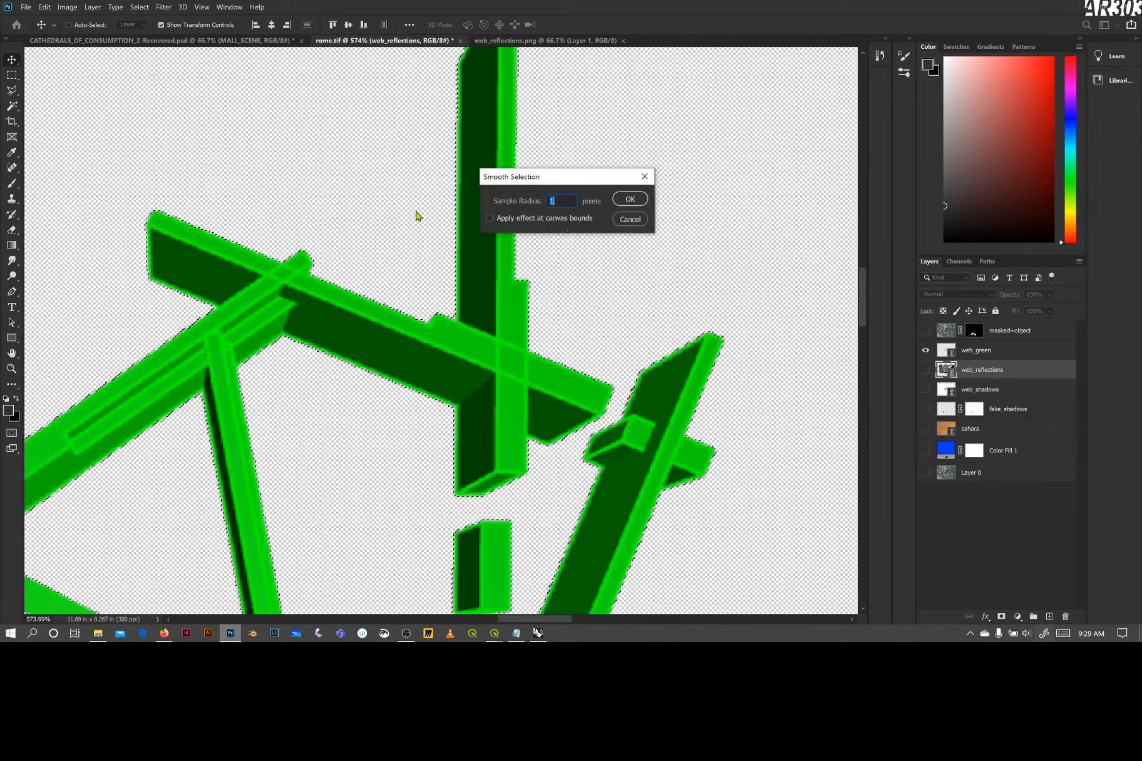
left_click(630, 201)
Apply the Expand modification to the smoothed beam selection
left_click(149, 7)
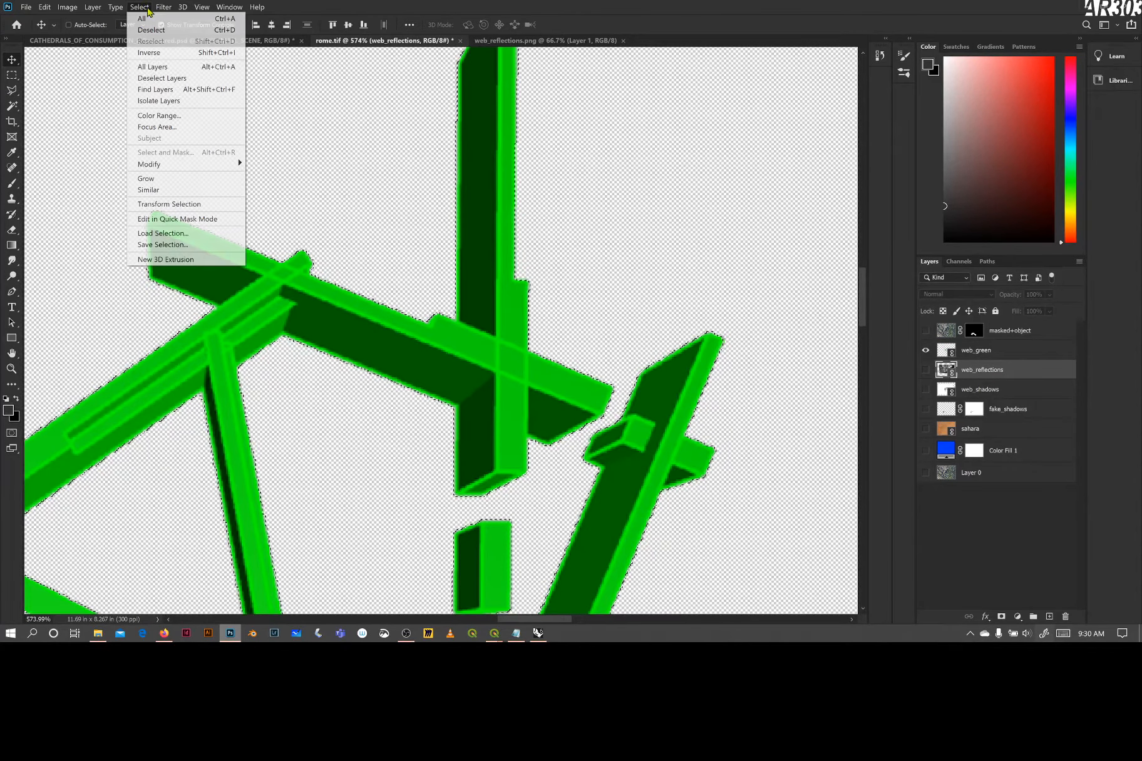
mouse_move(191, 164)
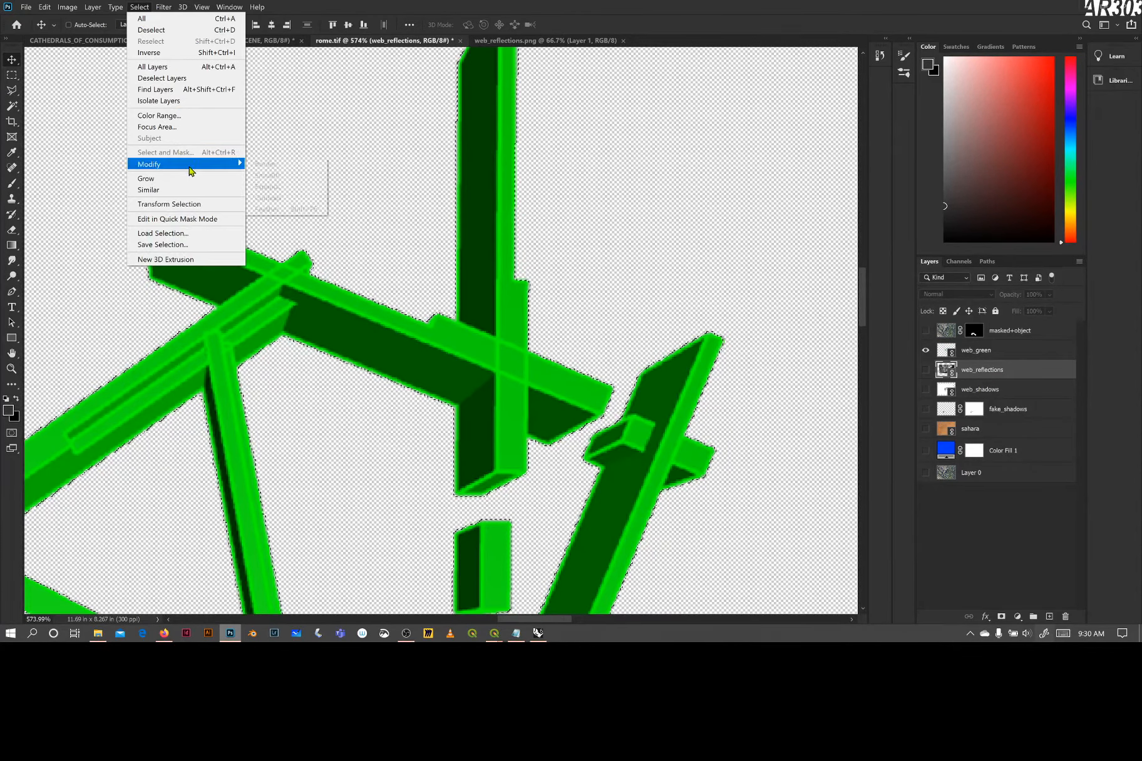
left_click(283, 187)
left_click(625, 198)
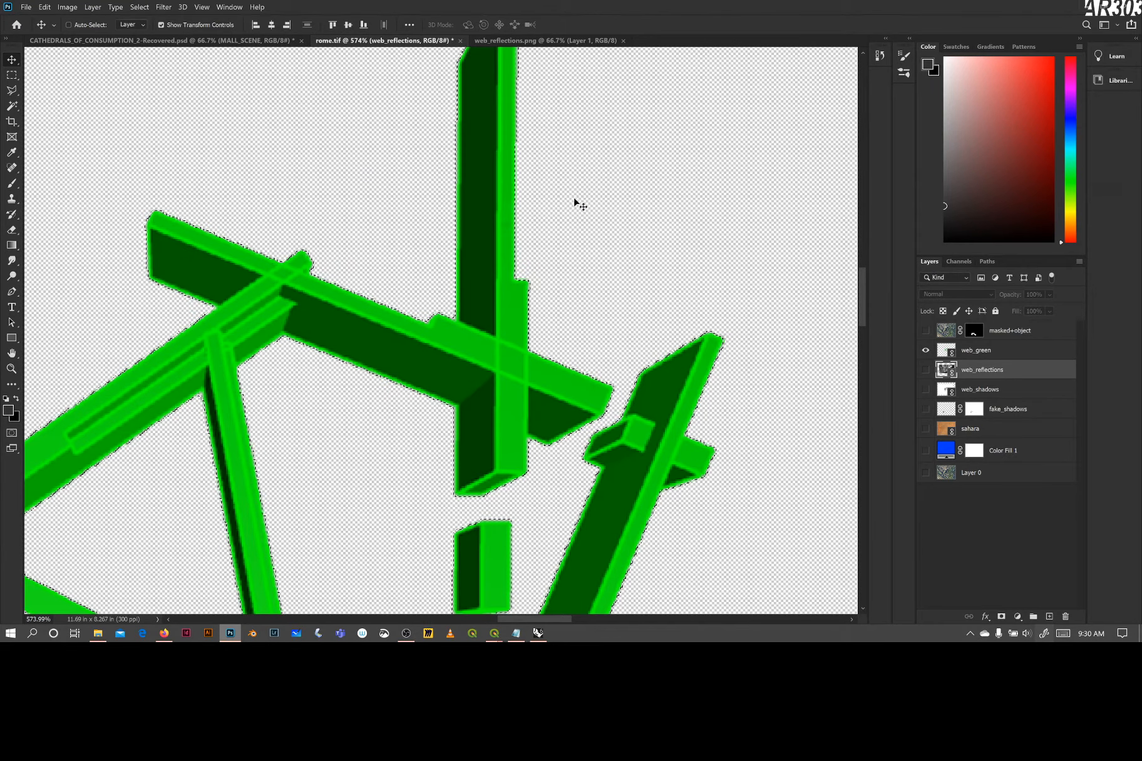
Contract the beam selection by 1 pixel to pull it inside the green edges
left_click(116, 7)
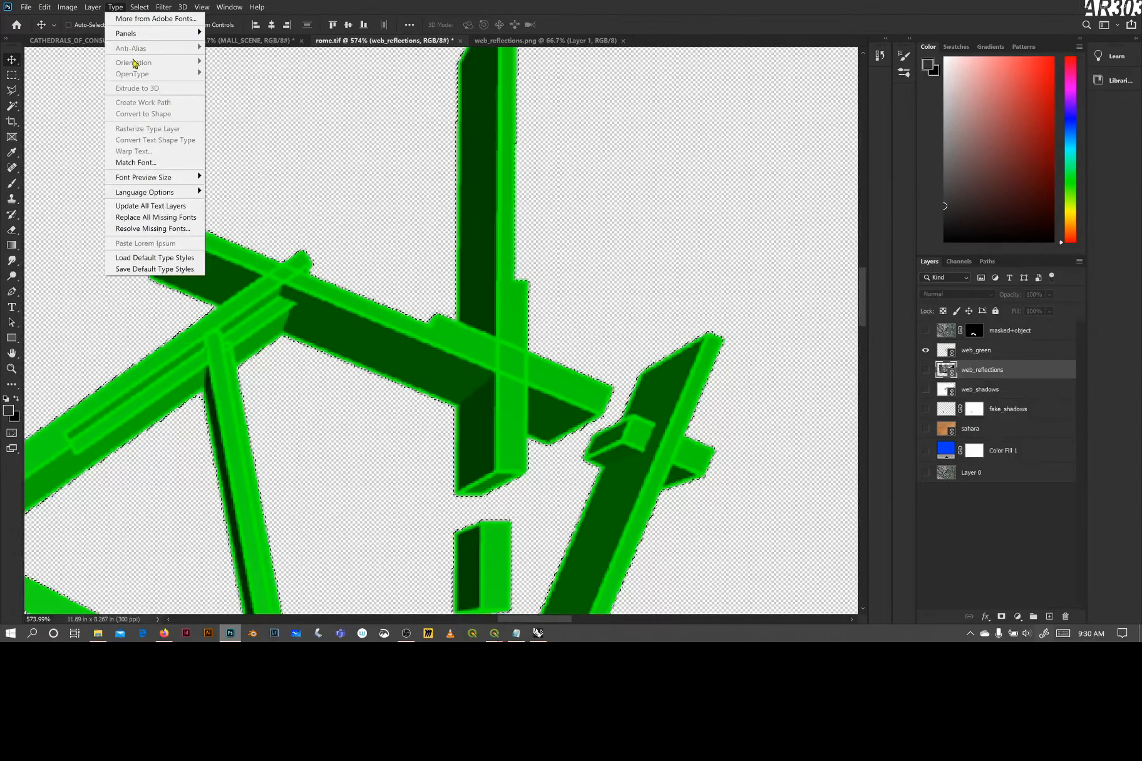
mouse_move(139, 7)
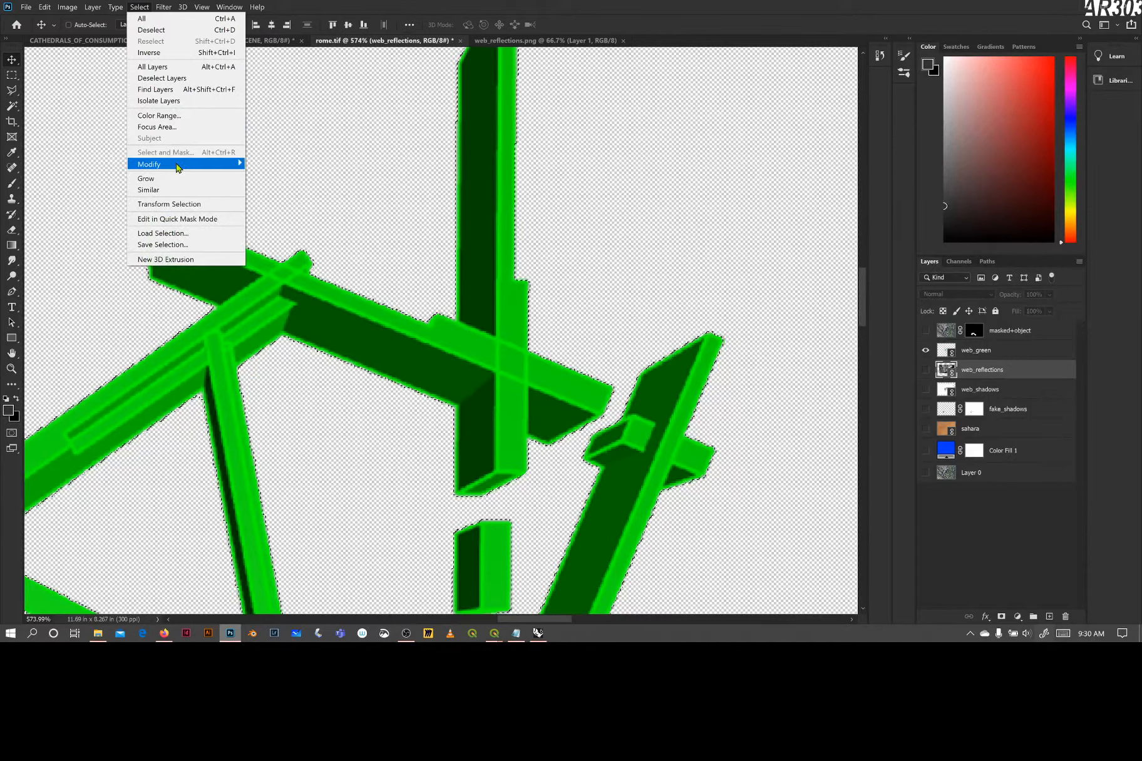
mouse_move(192, 169)
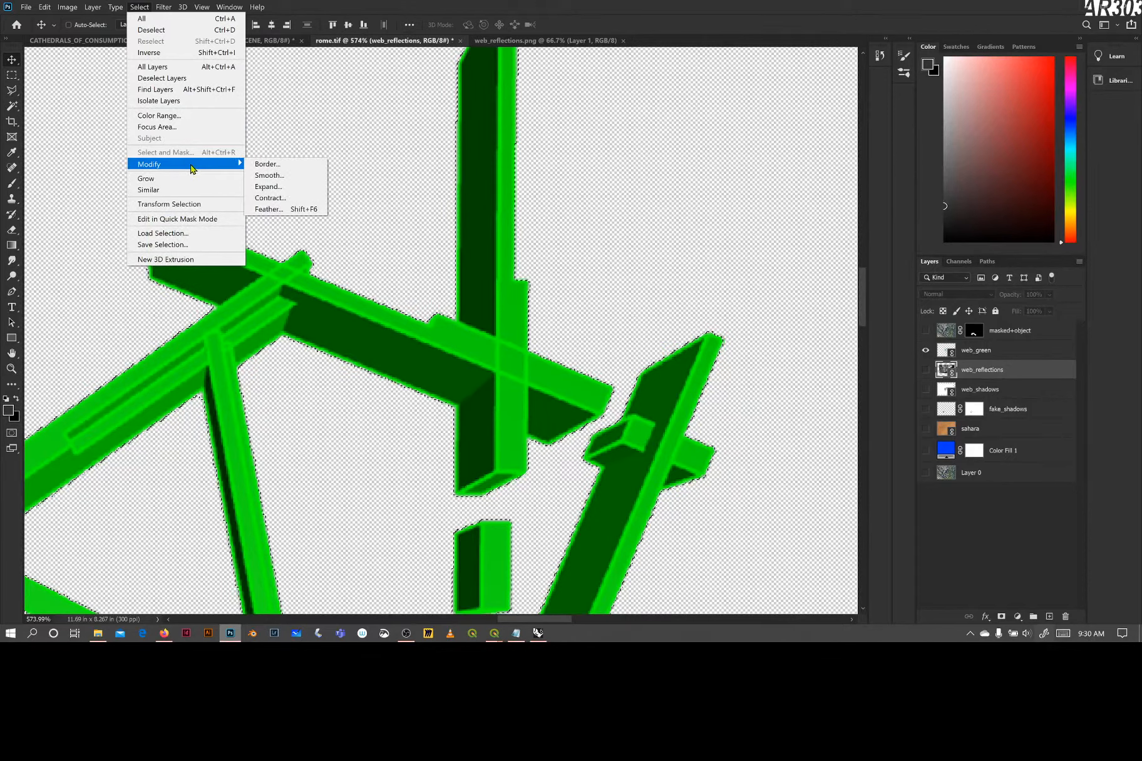
left_click(270, 198)
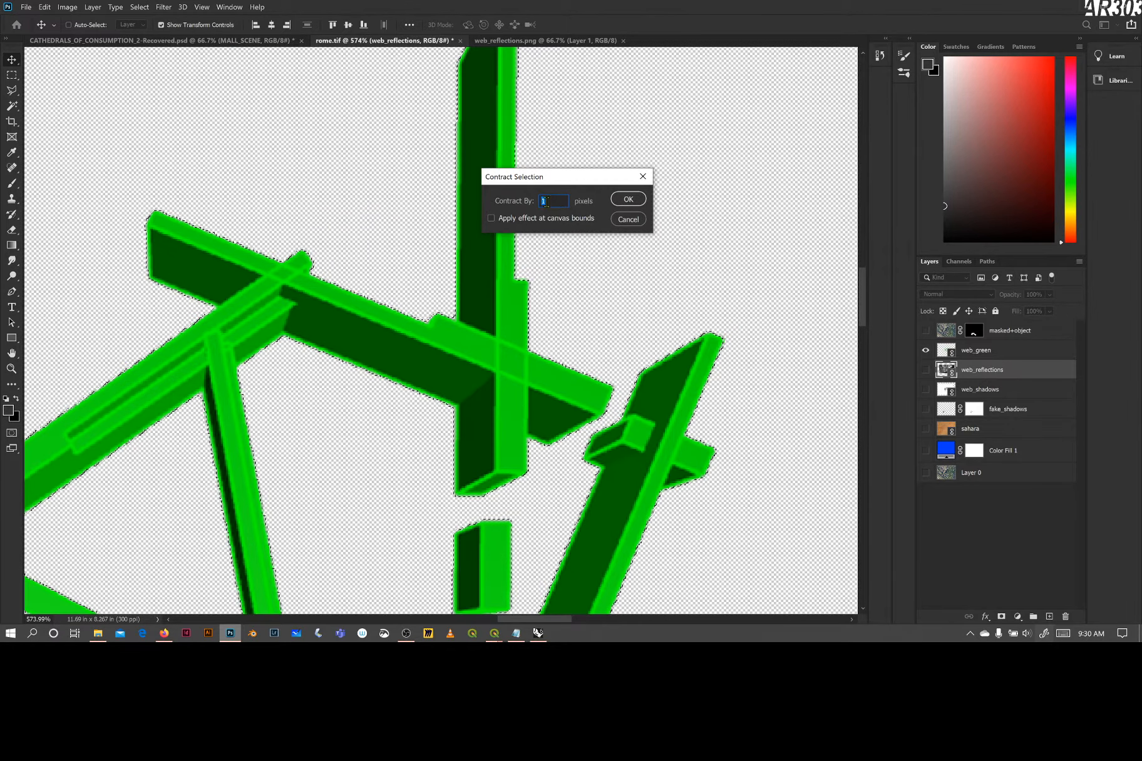
left_click(617, 202)
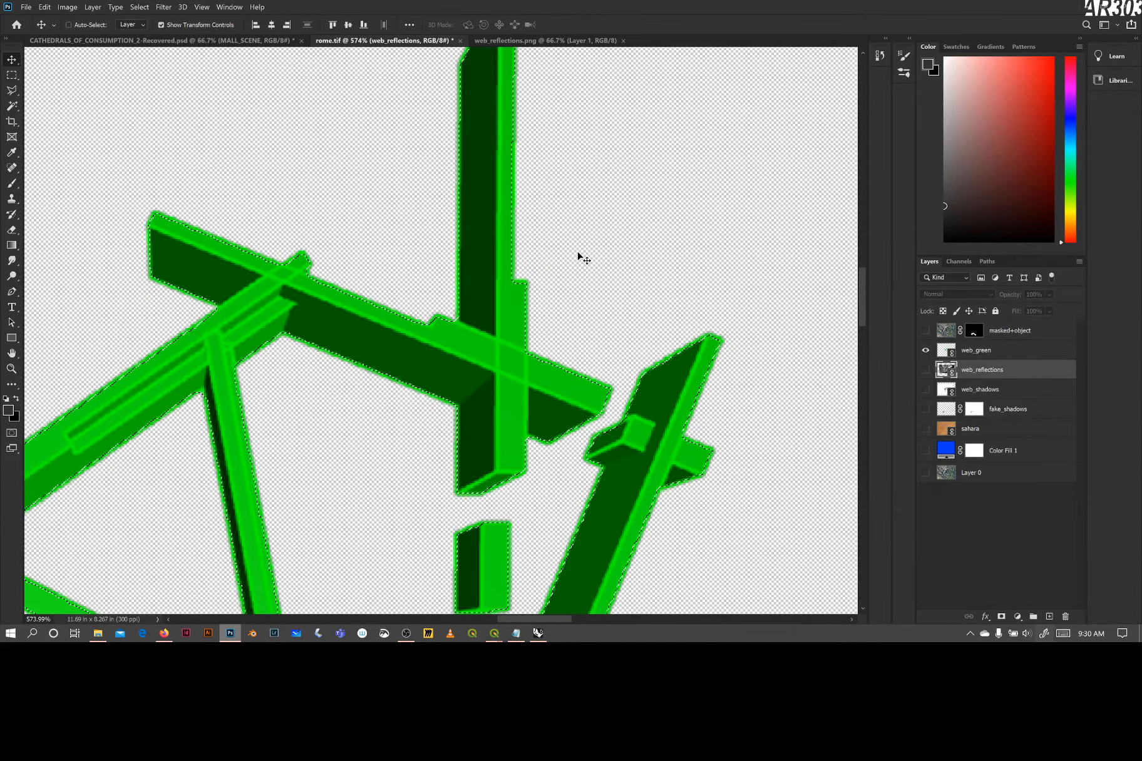
Show web_reflections, hide web_green, and mask web_reflections with the contracted beam selection
scroll(583, 256, "down", 5)
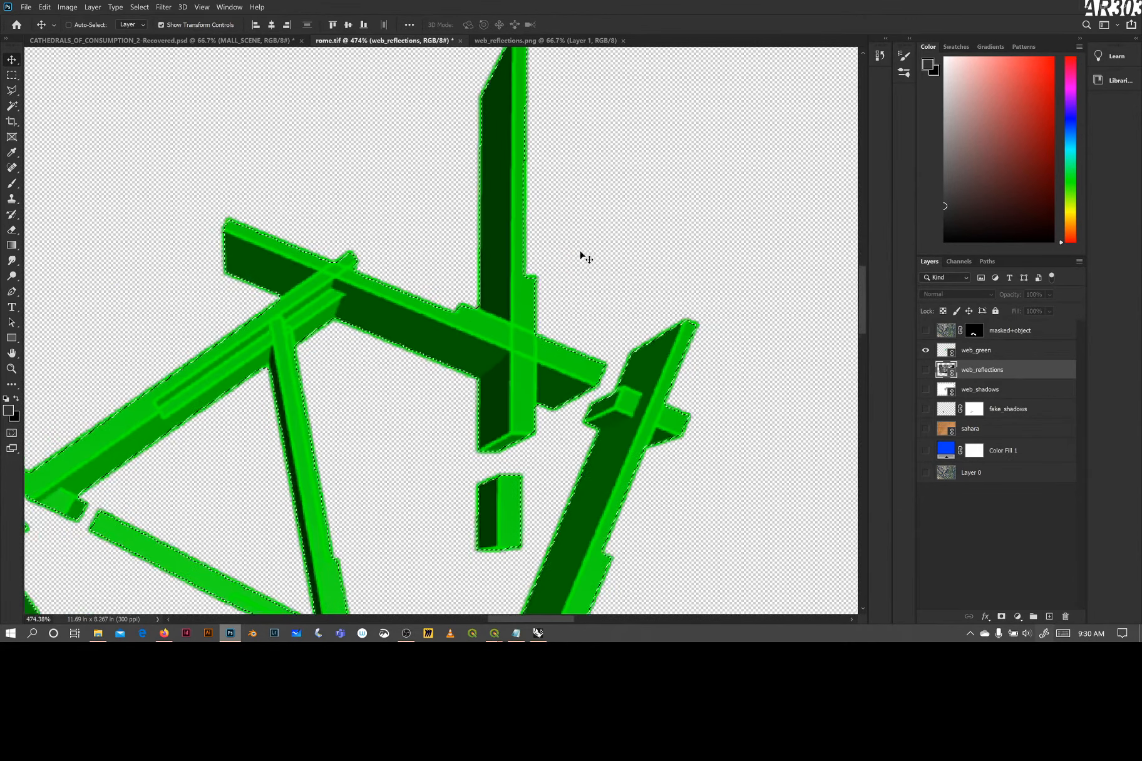
scroll(587, 260, "down", 3)
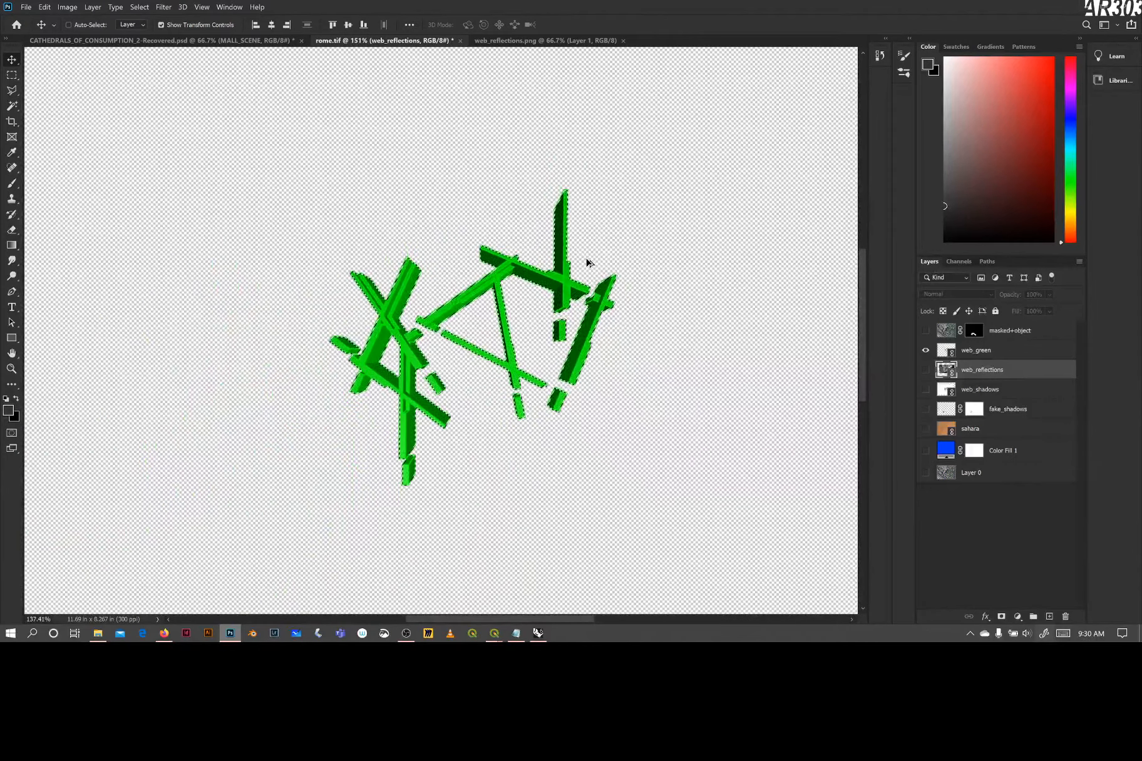
scroll(591, 266, "down", 1)
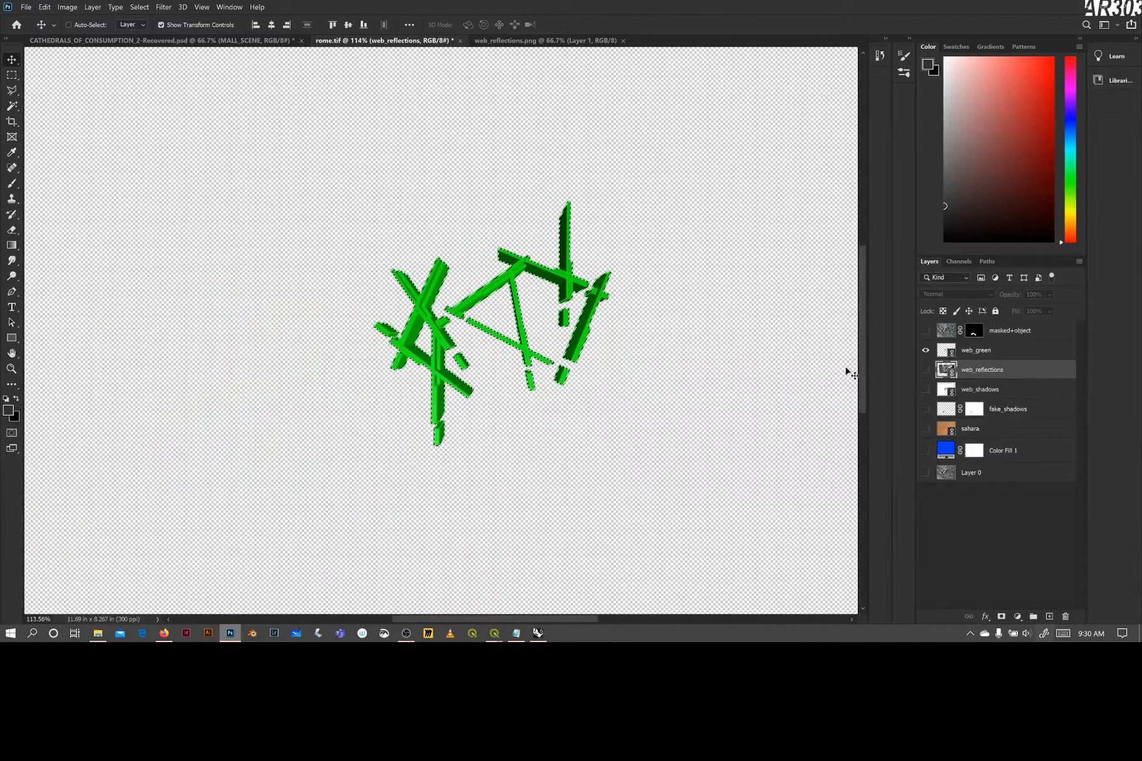
left_click(925, 370)
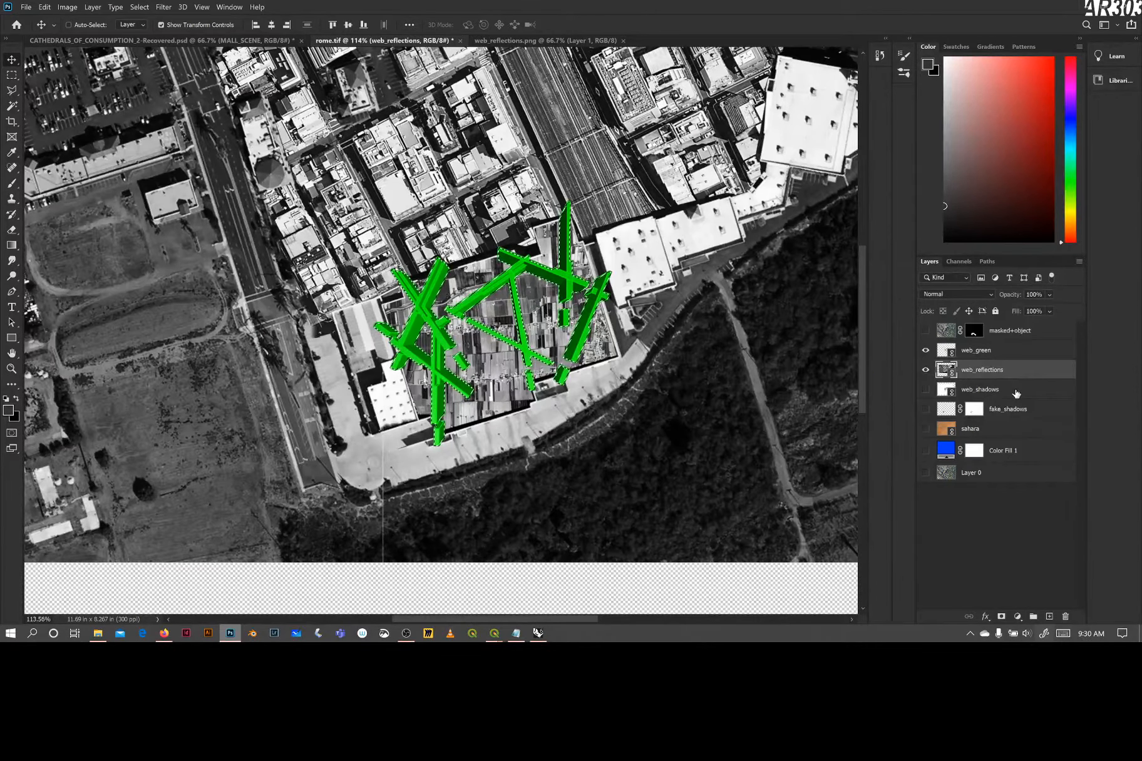
left_click(926, 351)
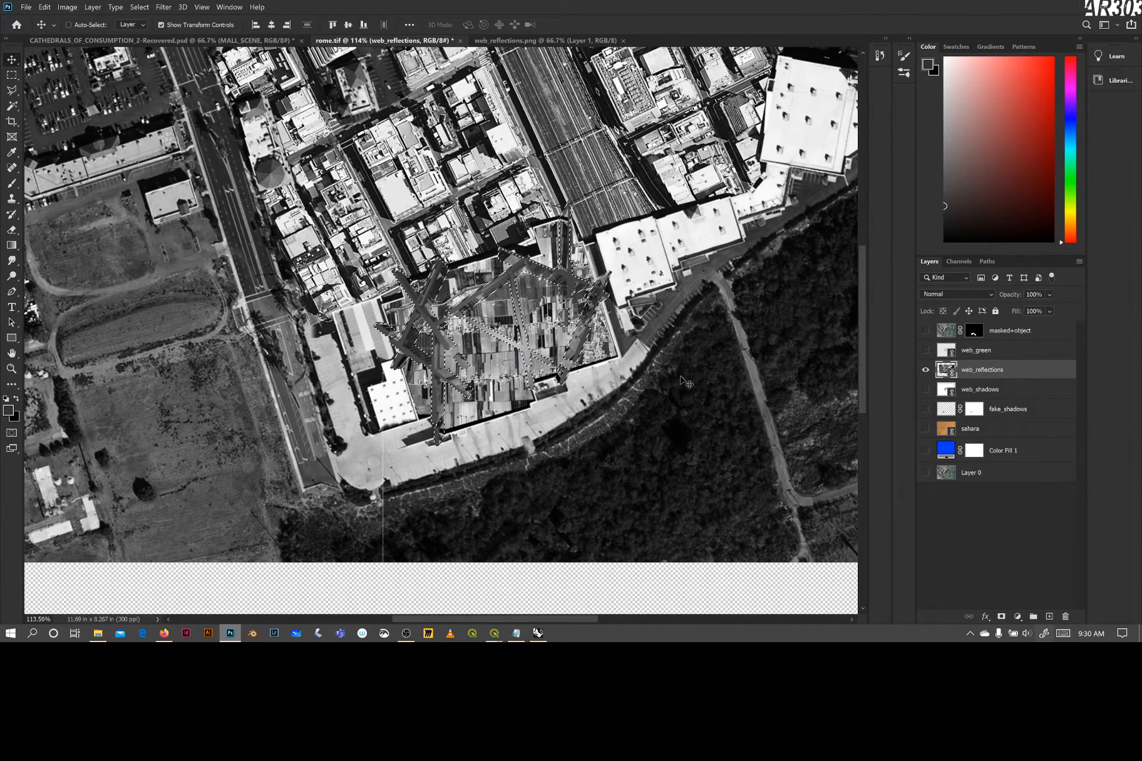
left_click(1002, 616)
Show web_shadows and shift the masked web_reflections beams slightly left against the shadow render's beams
scroll(528, 418, "up", 10)
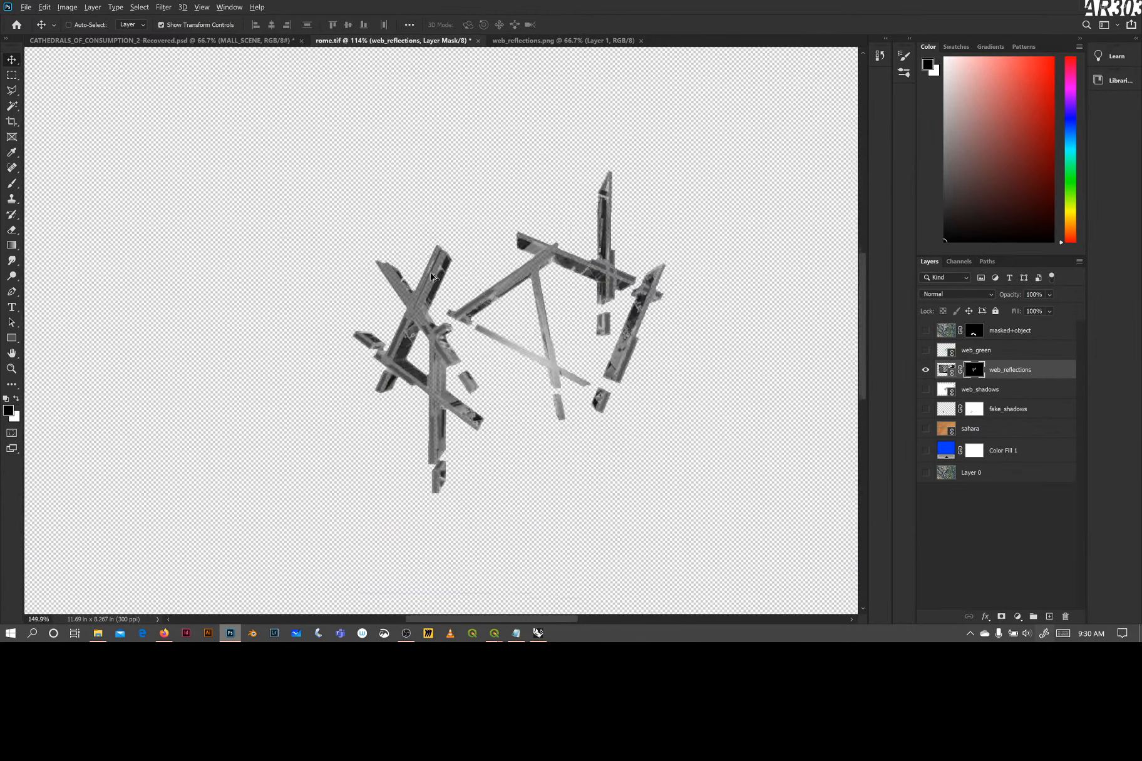
scroll(488, 313, "down", 7)
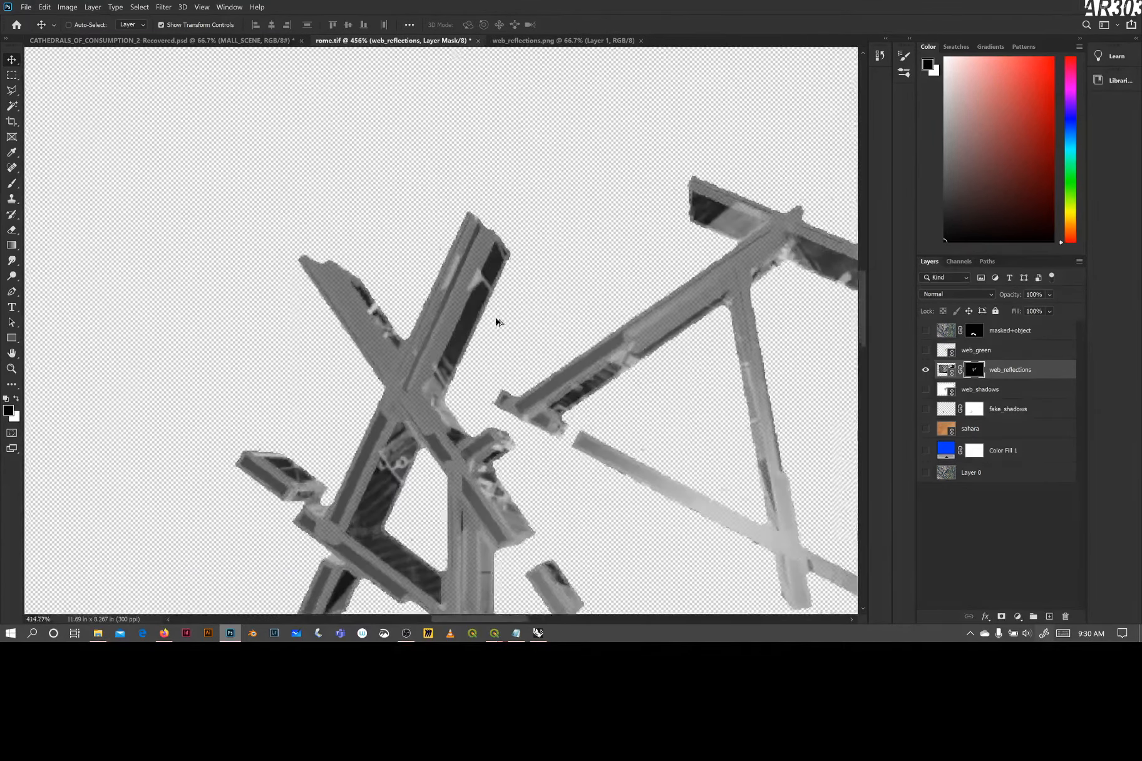
scroll(767, 406, "down", 4)
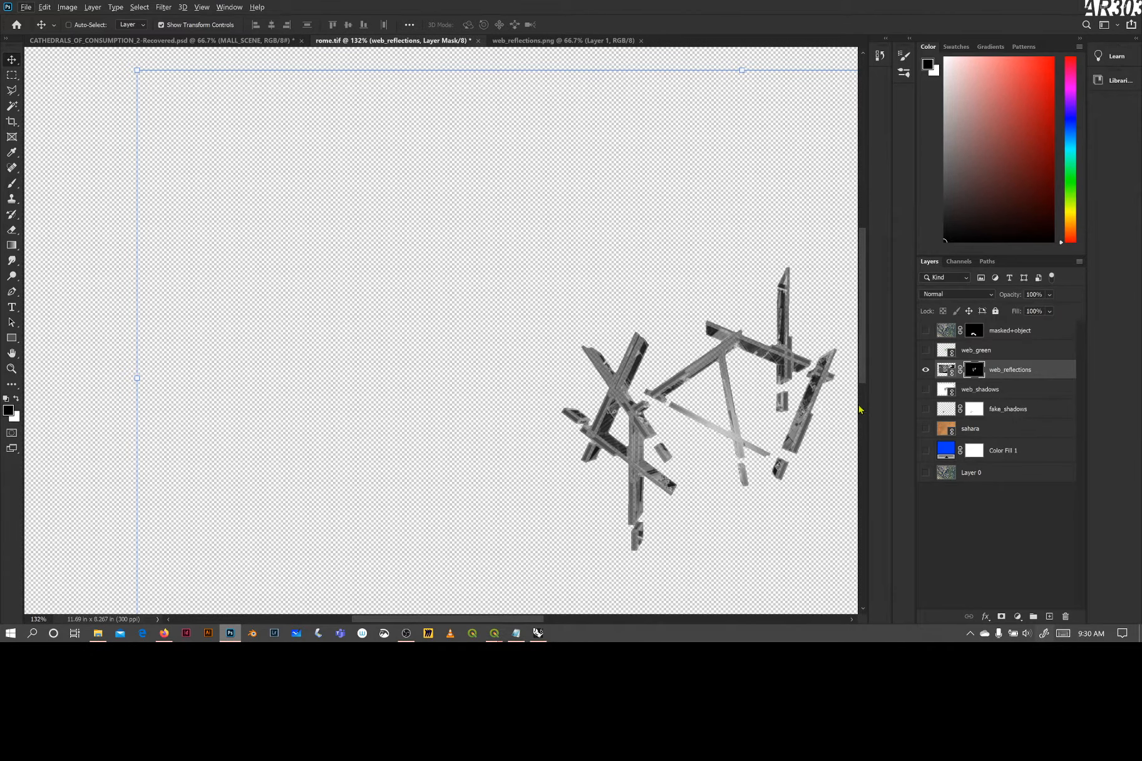
left_click(926, 390)
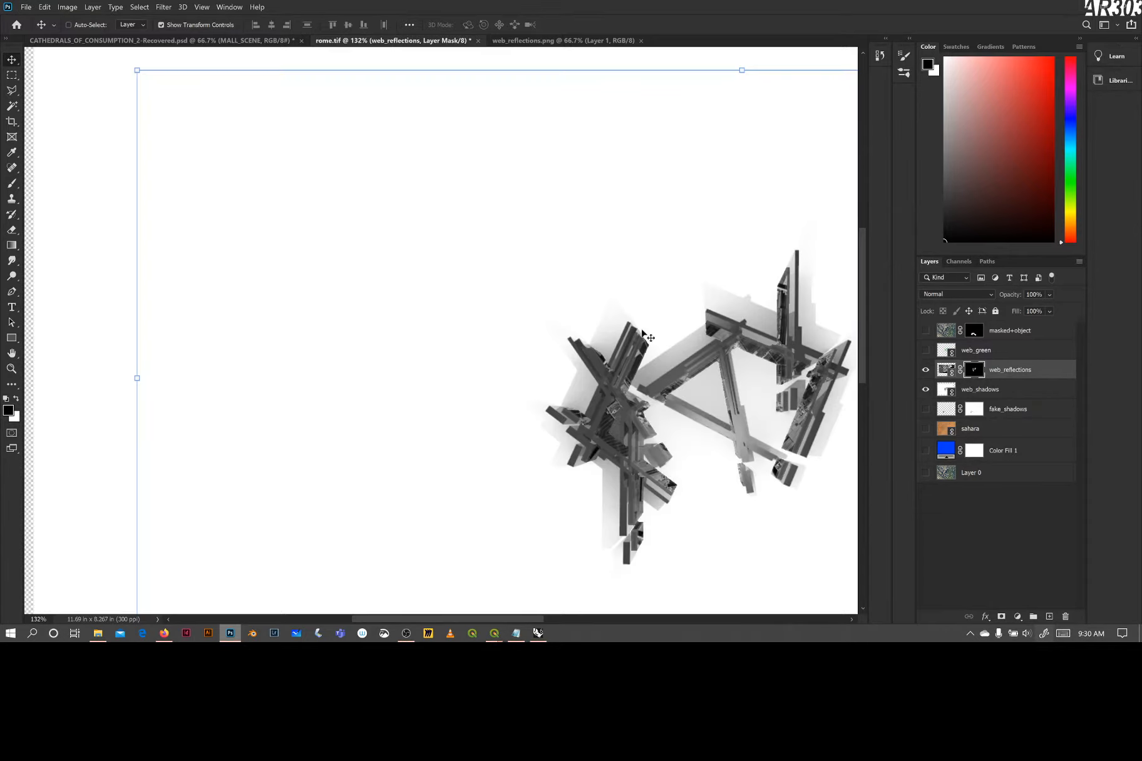
left_click_drag(612, 389, 336, 424)
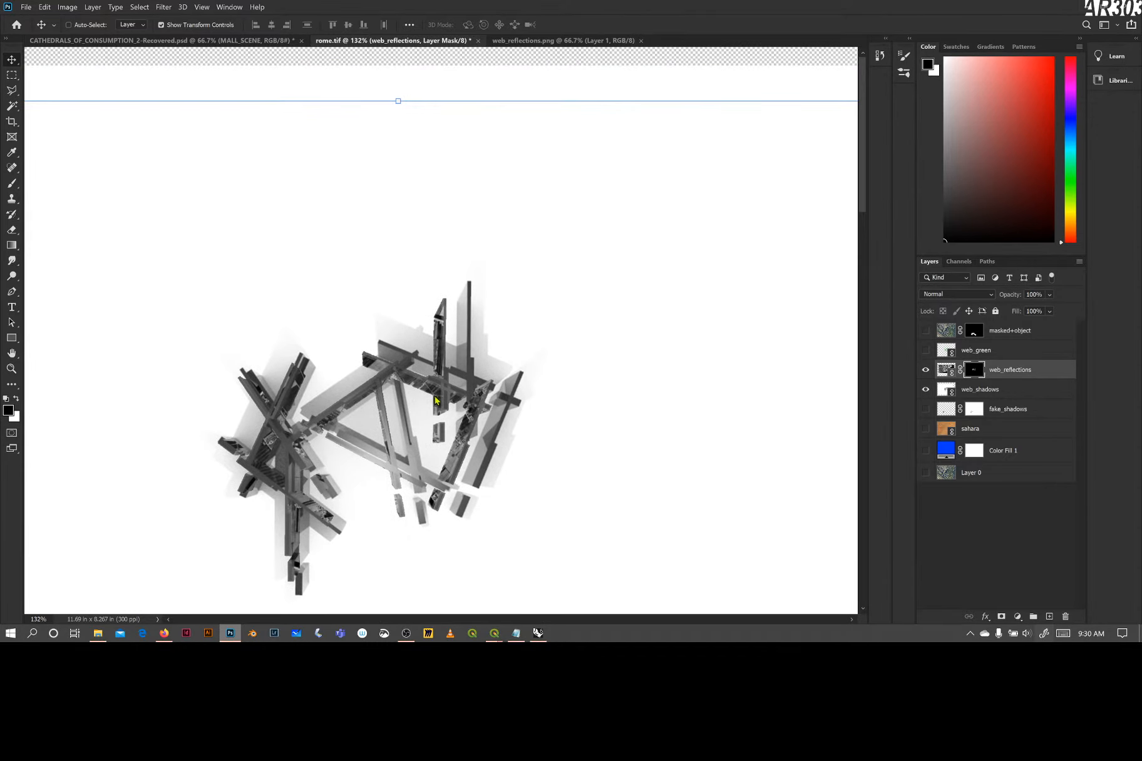
scroll(525, 445, "down", 2)
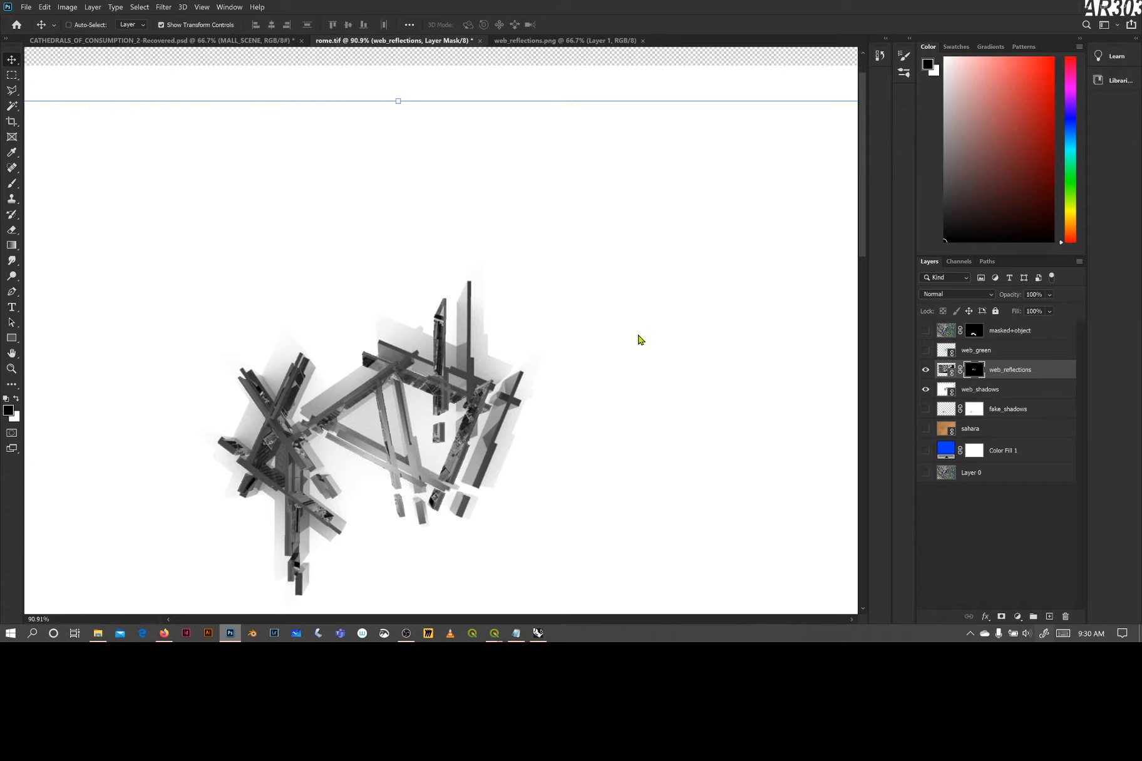
key("ctrl")
left_click(12, 370)
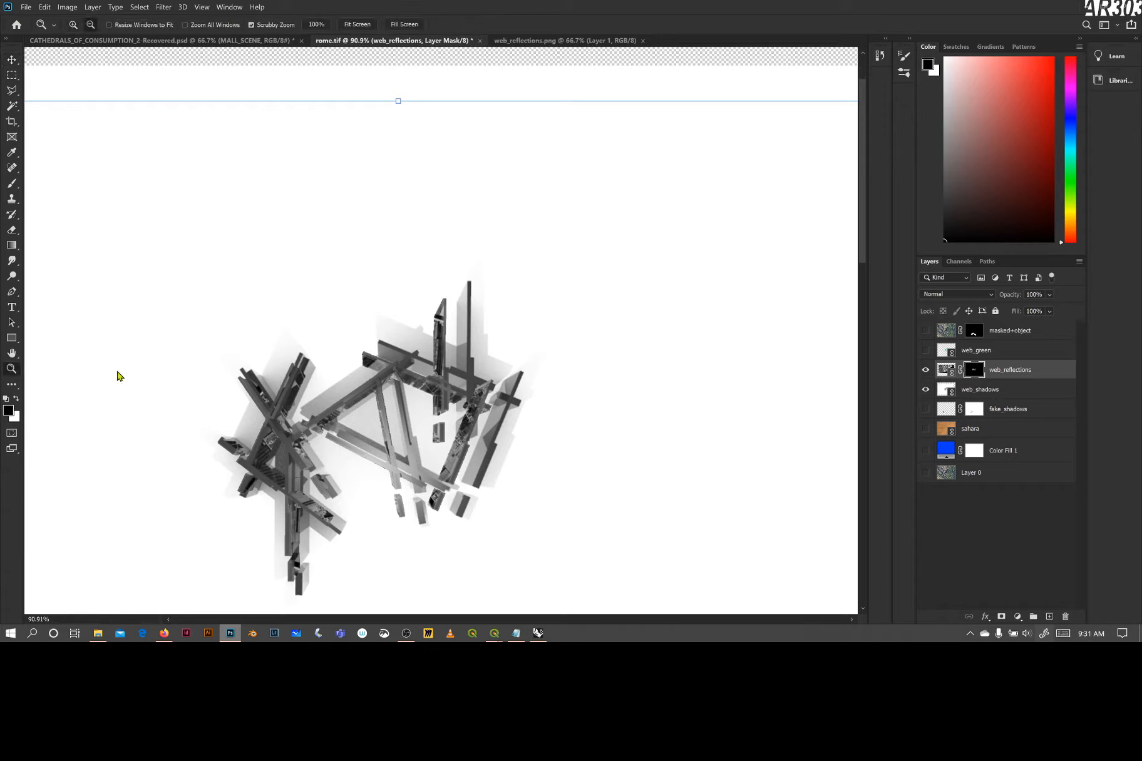
scroll(455, 343, "down", 2)
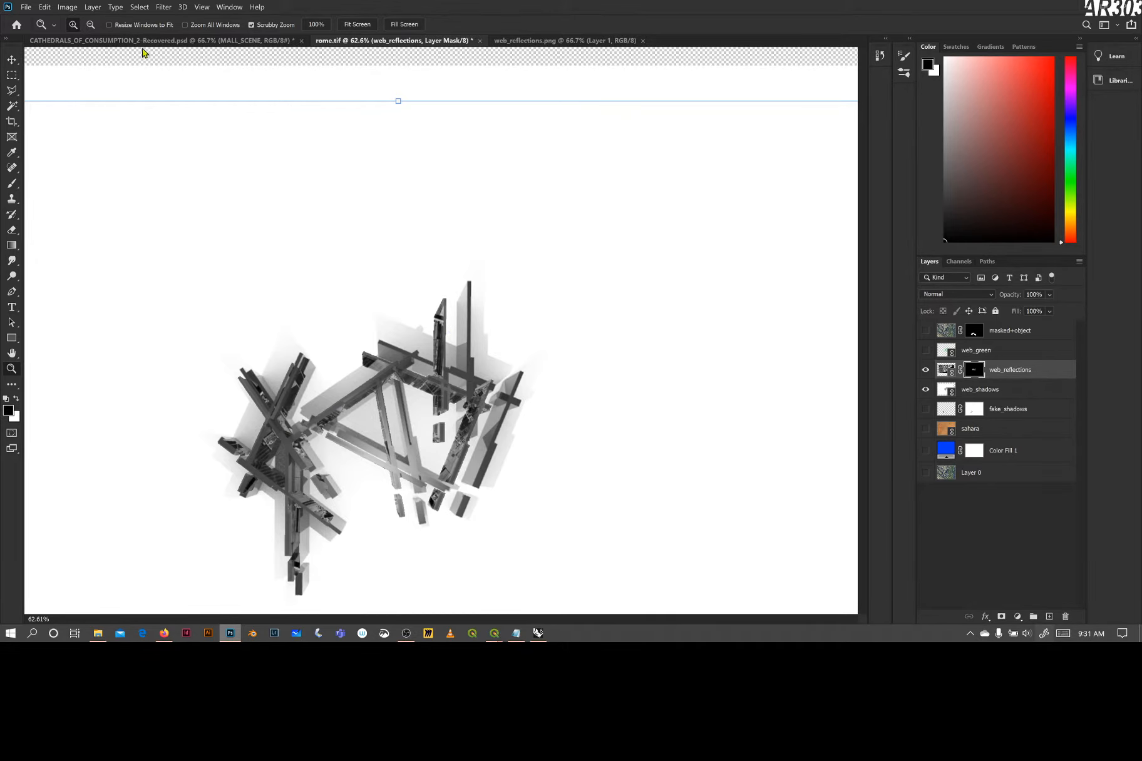
Switch to CATHEDRALS_OF_CONSUMPTION_2-Recovered.psd and examine up close how the reflective beams and their shadows sit on the mall site
left_click(114, 43)
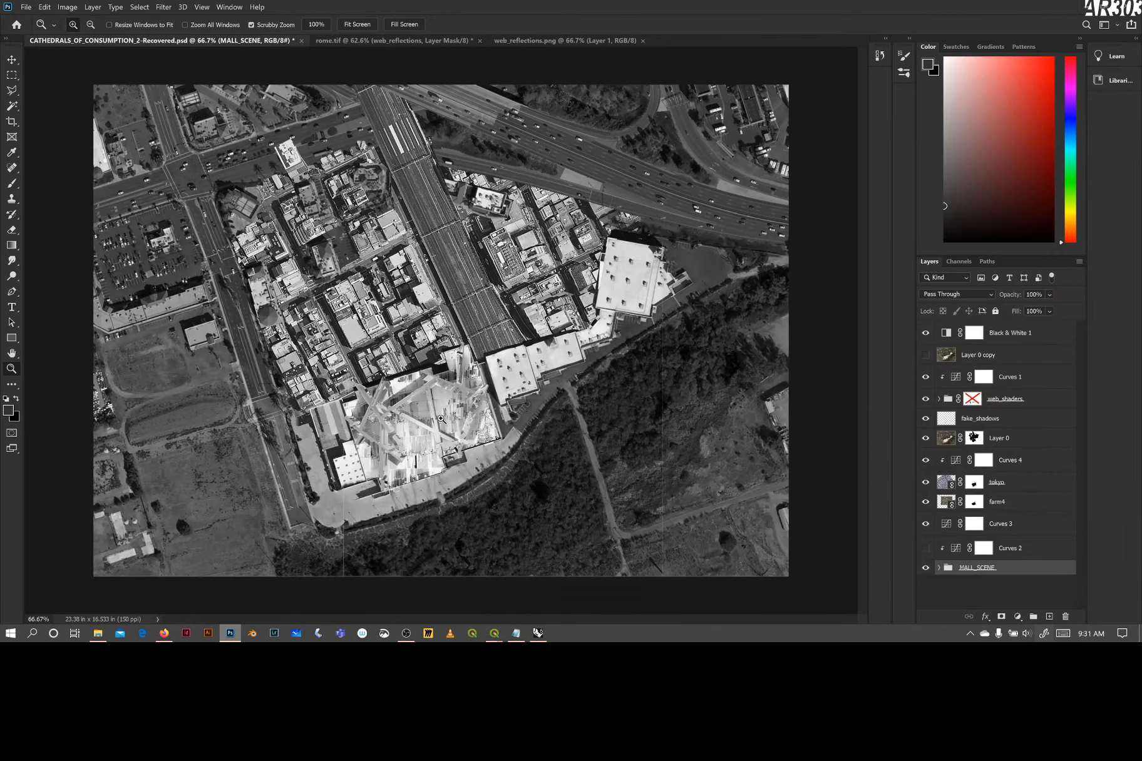
left_click_drag(441, 419, 261, 503)
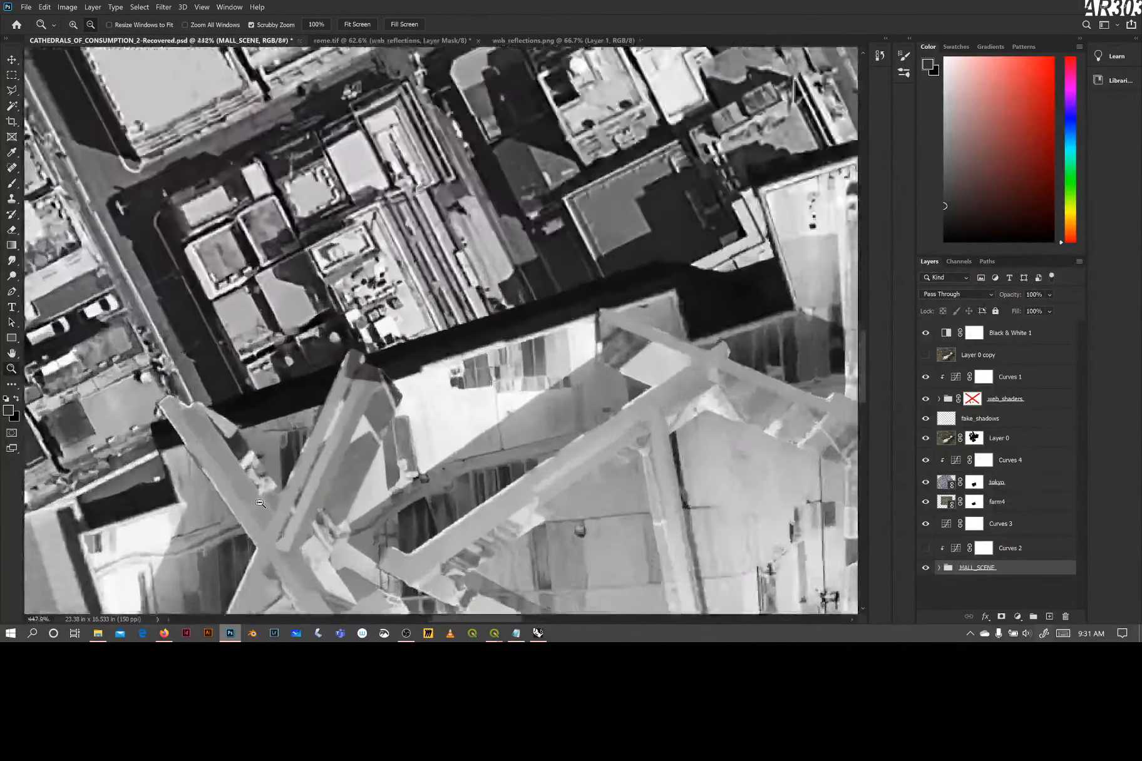
scroll(235, 491, "up", 3)
scroll(395, 377, "down", 5)
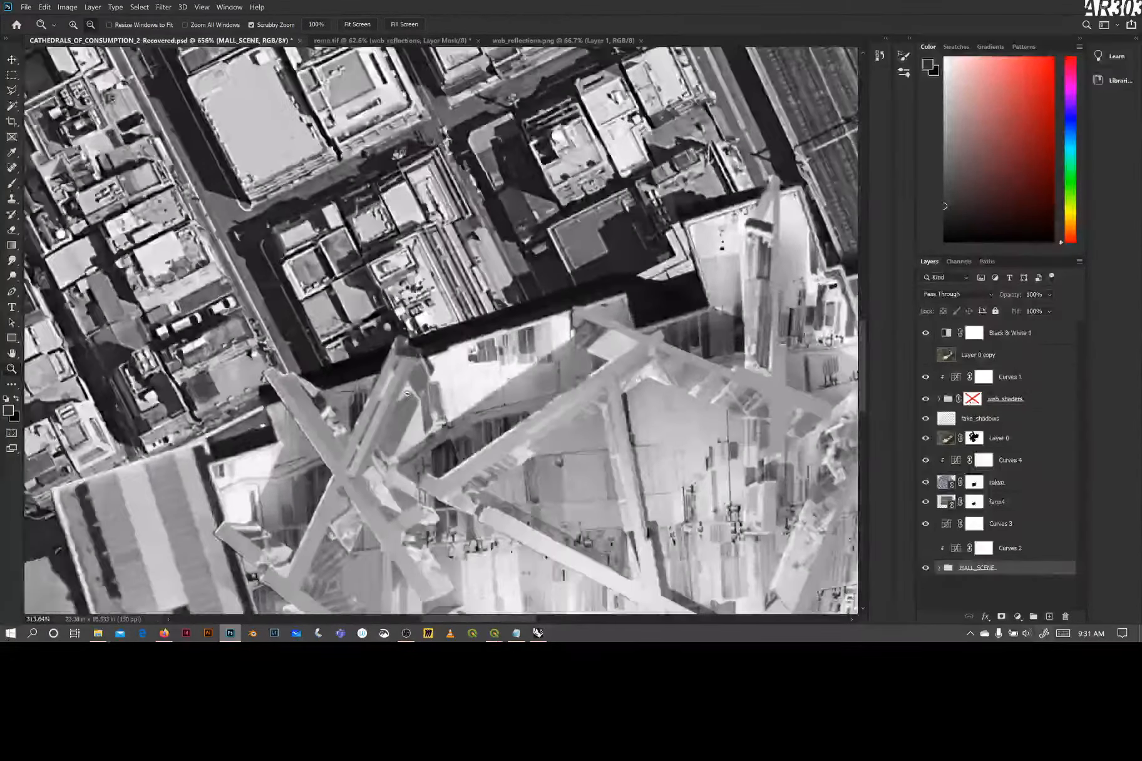
scroll(406, 396, "down", 8)
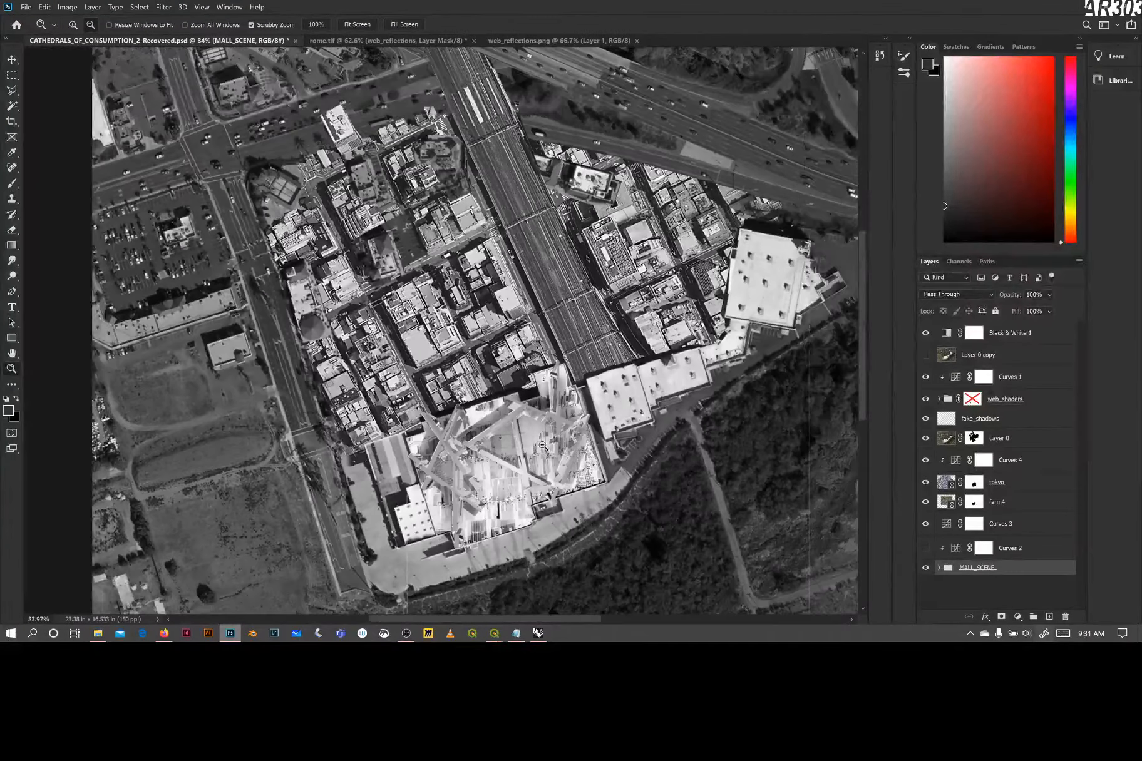
scroll(542, 446, "down", 1)
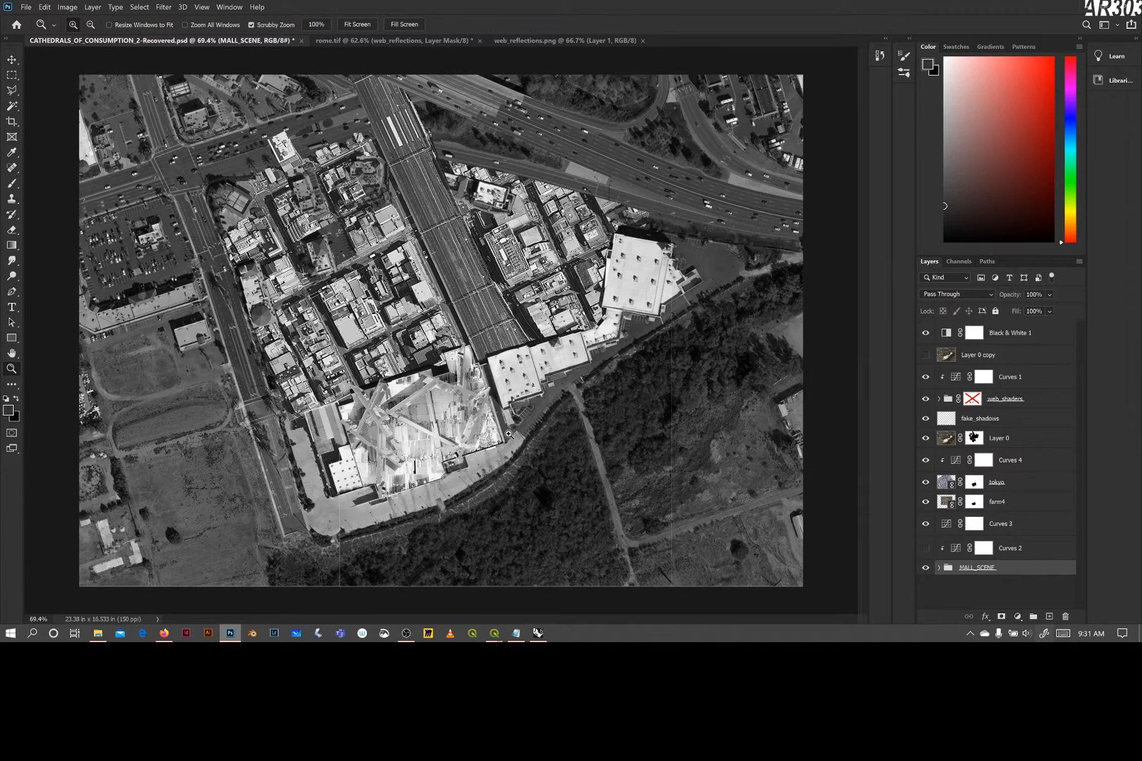
key("alt")
key("alt")
left_click_drag(491, 367, 520, 420)
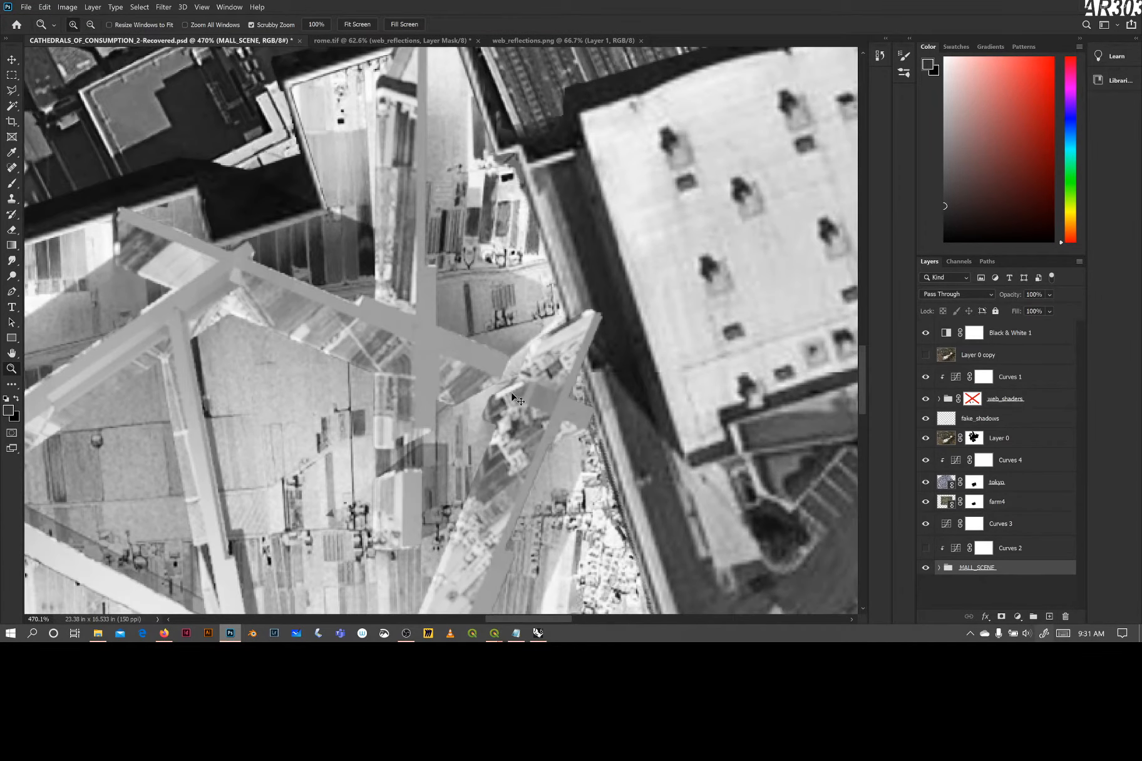
Compare the full render in web_reflections.png with the masked web_reflections and web_shadows layers in rome.tif
left_click_drag(325, 326, 275, 411, "alt")
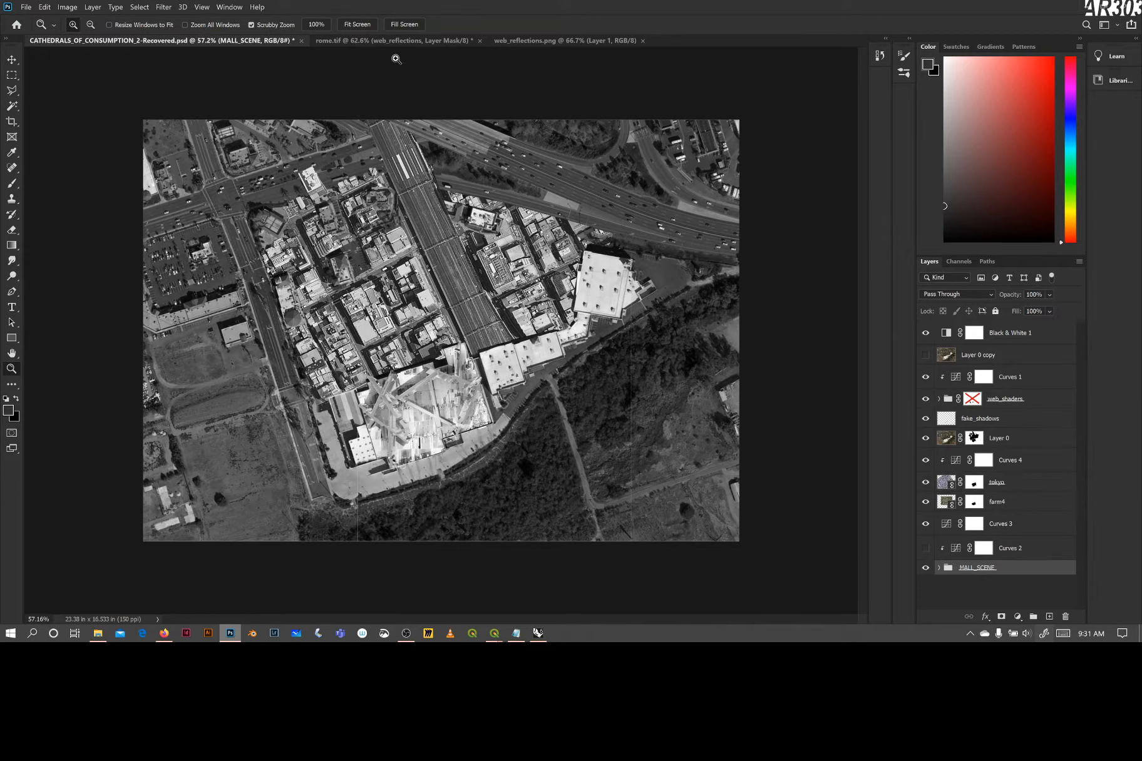
left_click(394, 44)
left_click(526, 41)
left_click(436, 41)
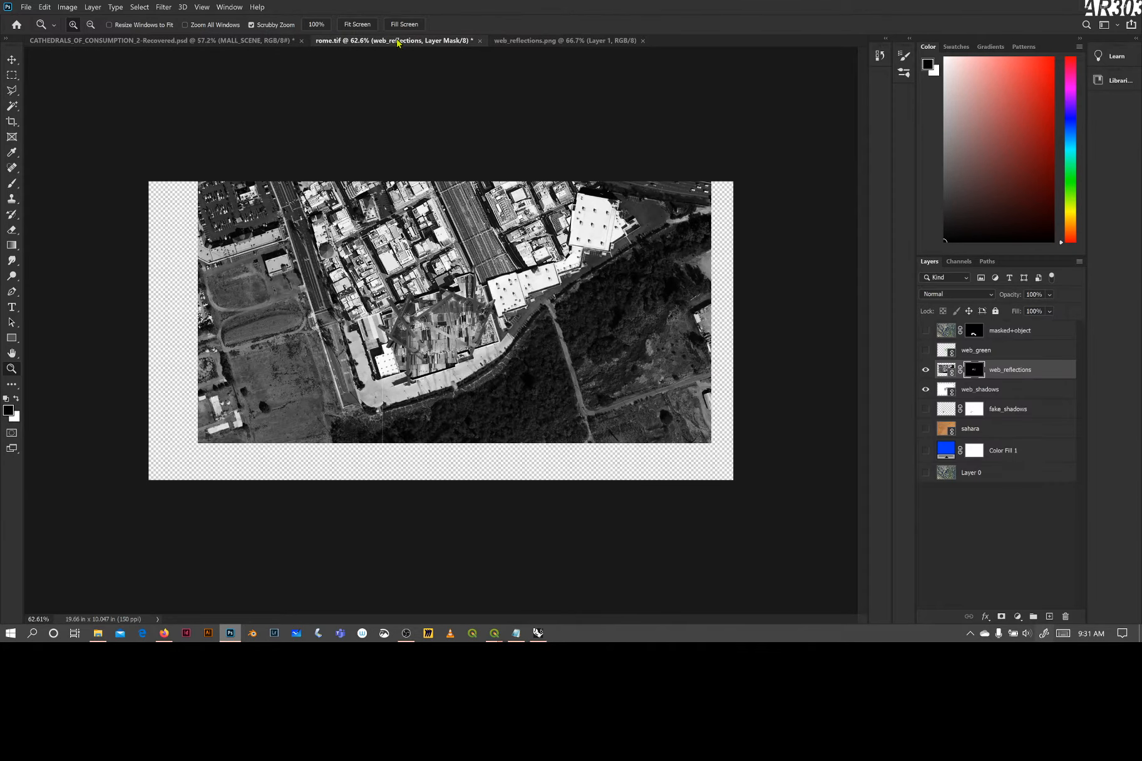
left_click(545, 42)
left_click(393, 45)
left_click(925, 390)
left_click(925, 370)
left_click(519, 41)
left_click(394, 41)
left_click(519, 41)
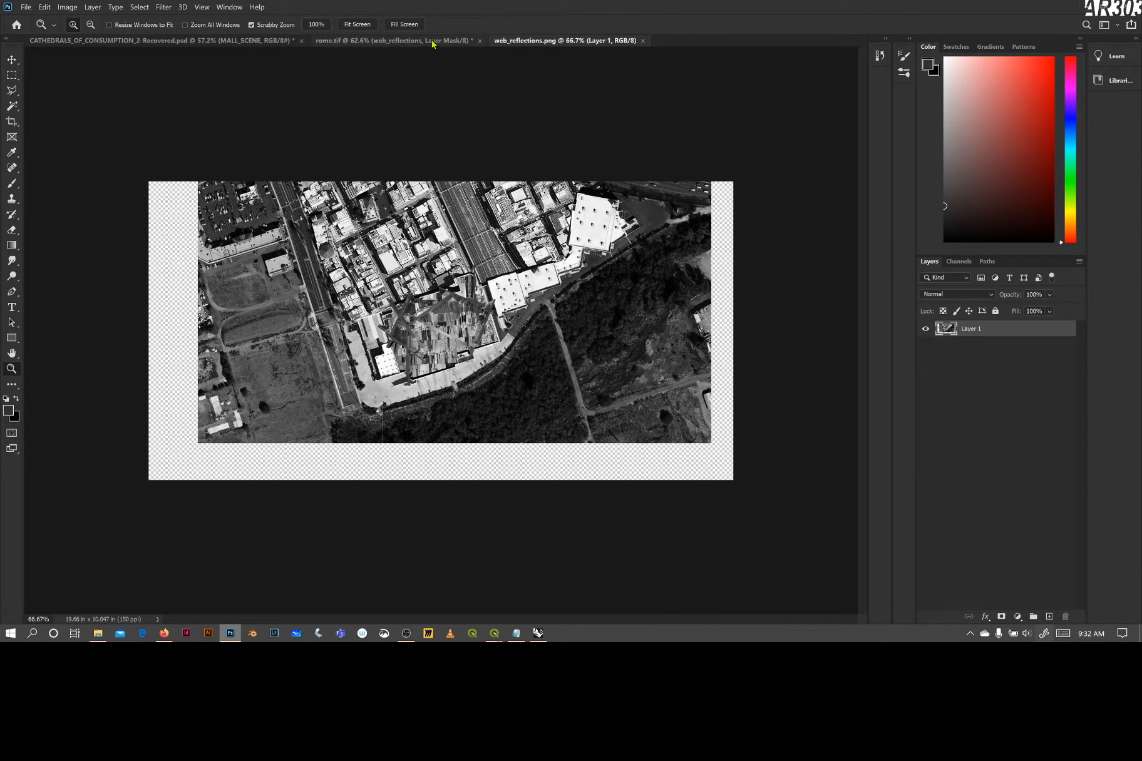
left_click(394, 42)
In CATHEDRALS_OF_CONSUMPTION_2-Recovered.psd, expand the web_shaders group and compare the mall site with and without web_reflections and web_shadows
left_click(136, 40)
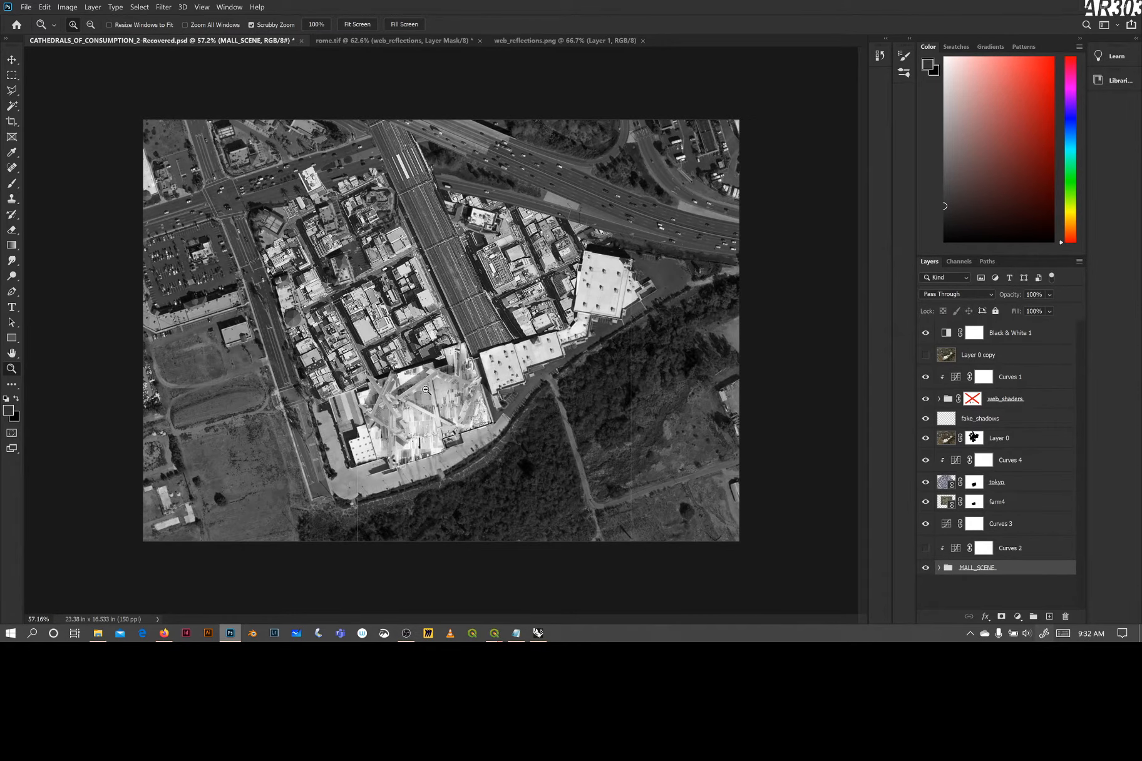
mouse_move(426, 391)
left_mouse_down()
mouse_move(449, 387)
mouse_move(432, 388)
left_mouse_up()
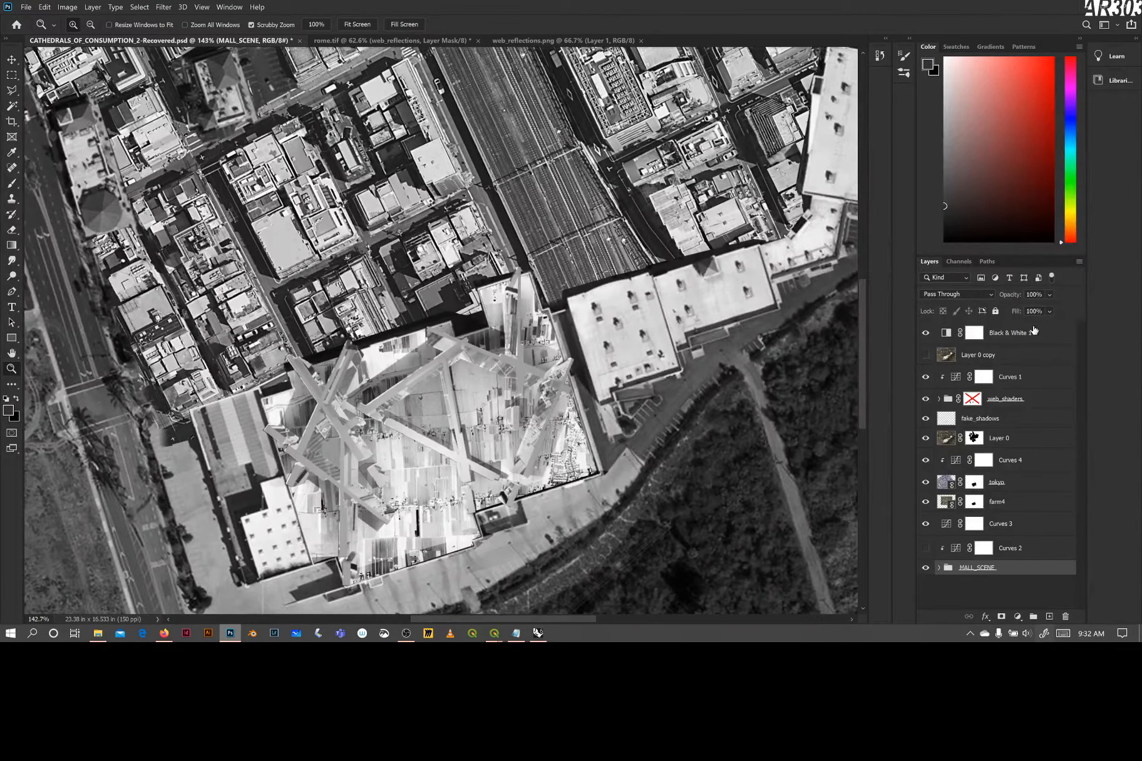
left_click(938, 401)
left_click(938, 399)
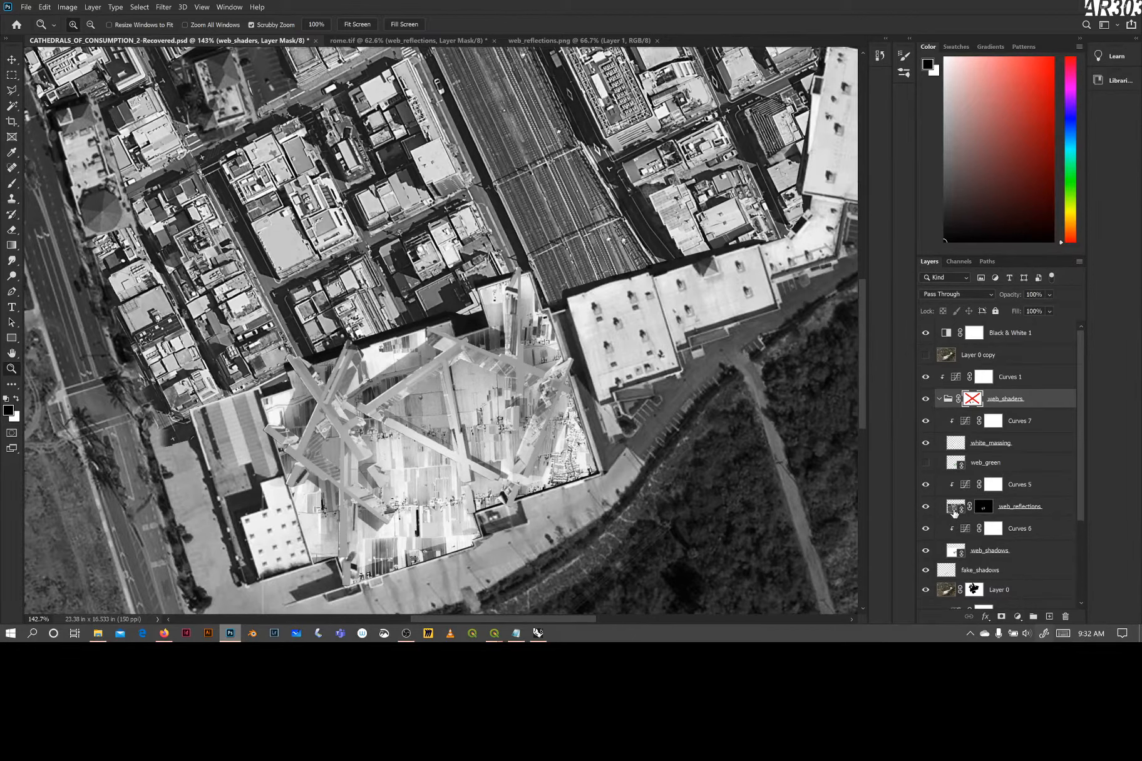
left_click(926, 508)
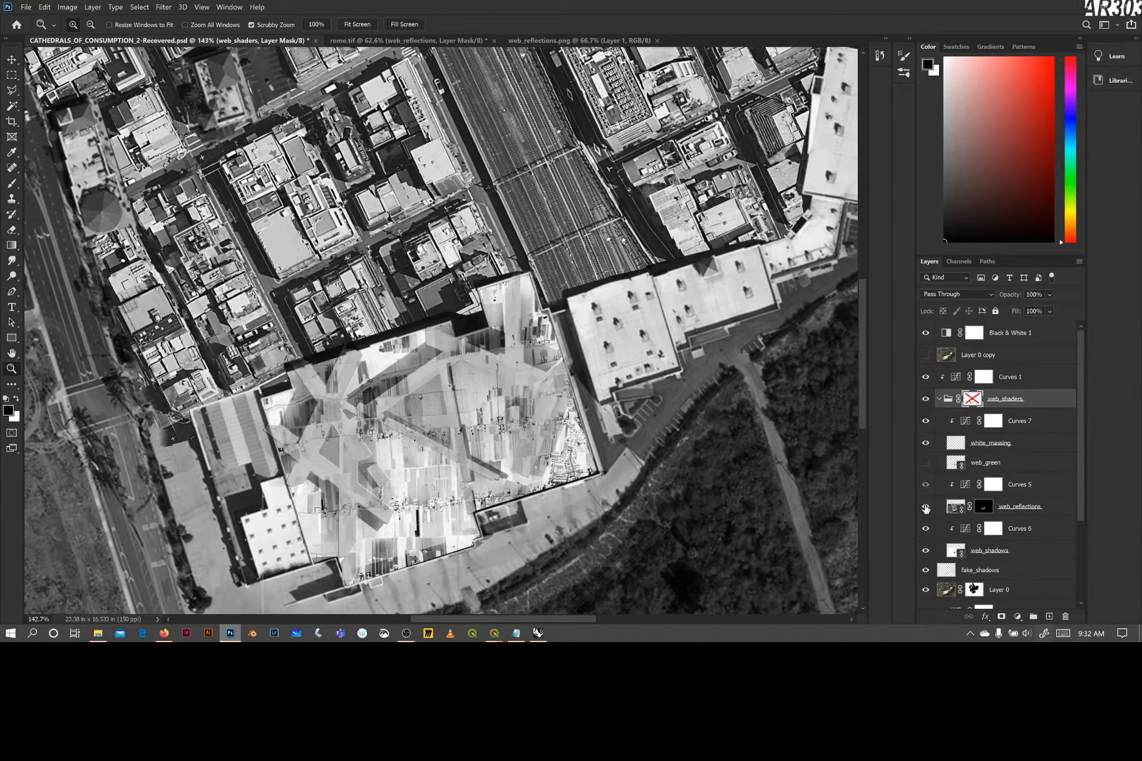
left_click(926, 508)
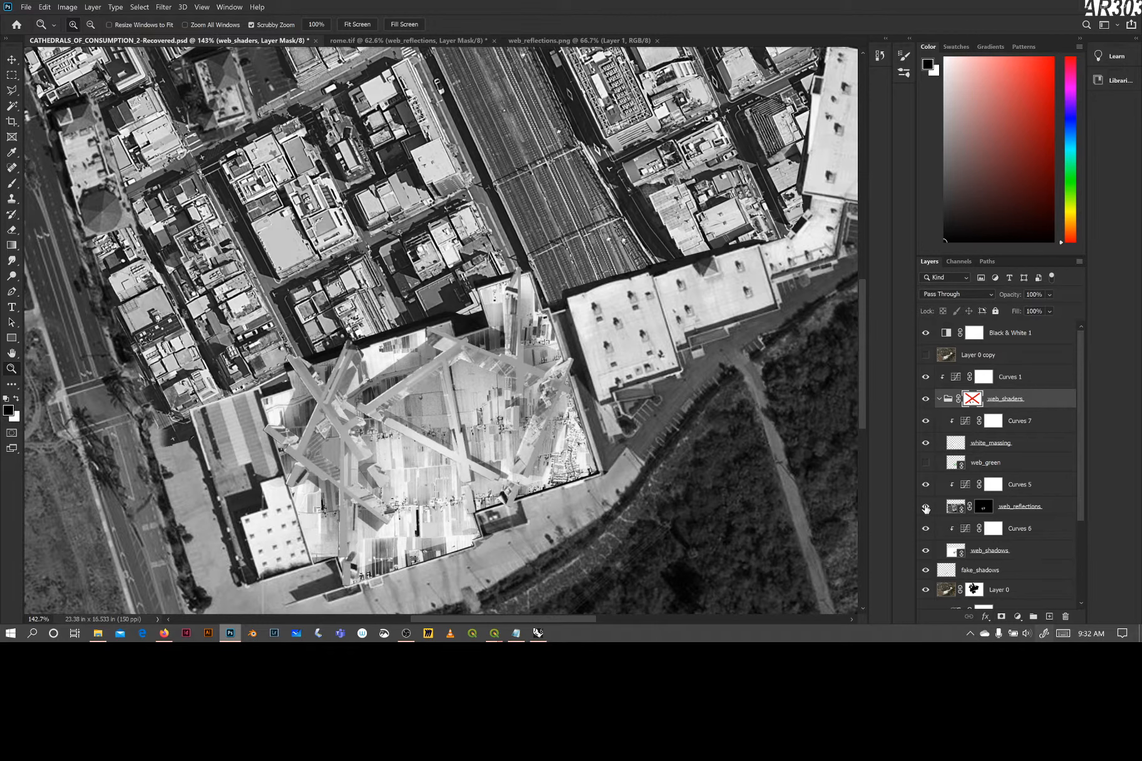
left_click(925, 551)
left_click(926, 550)
Preview the web_shadows layer in Normal blend mode and return it to Multiply
left_click(948, 552)
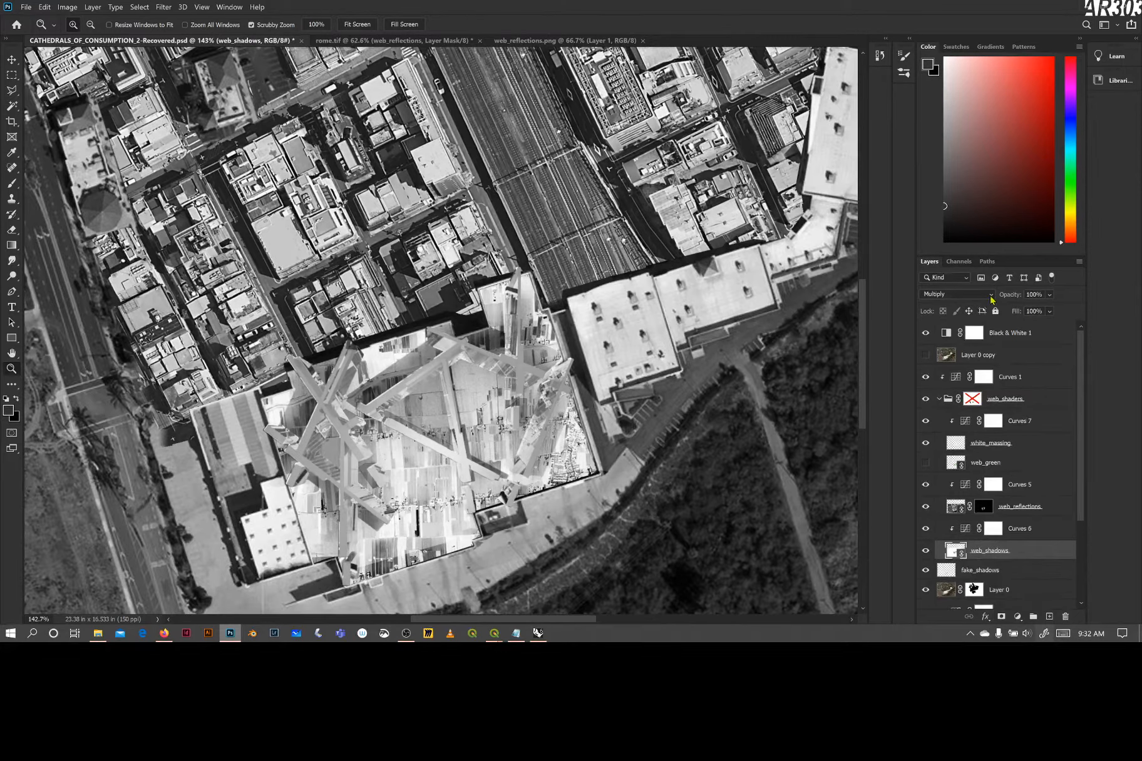
left_click(990, 294)
left_click(986, 299)
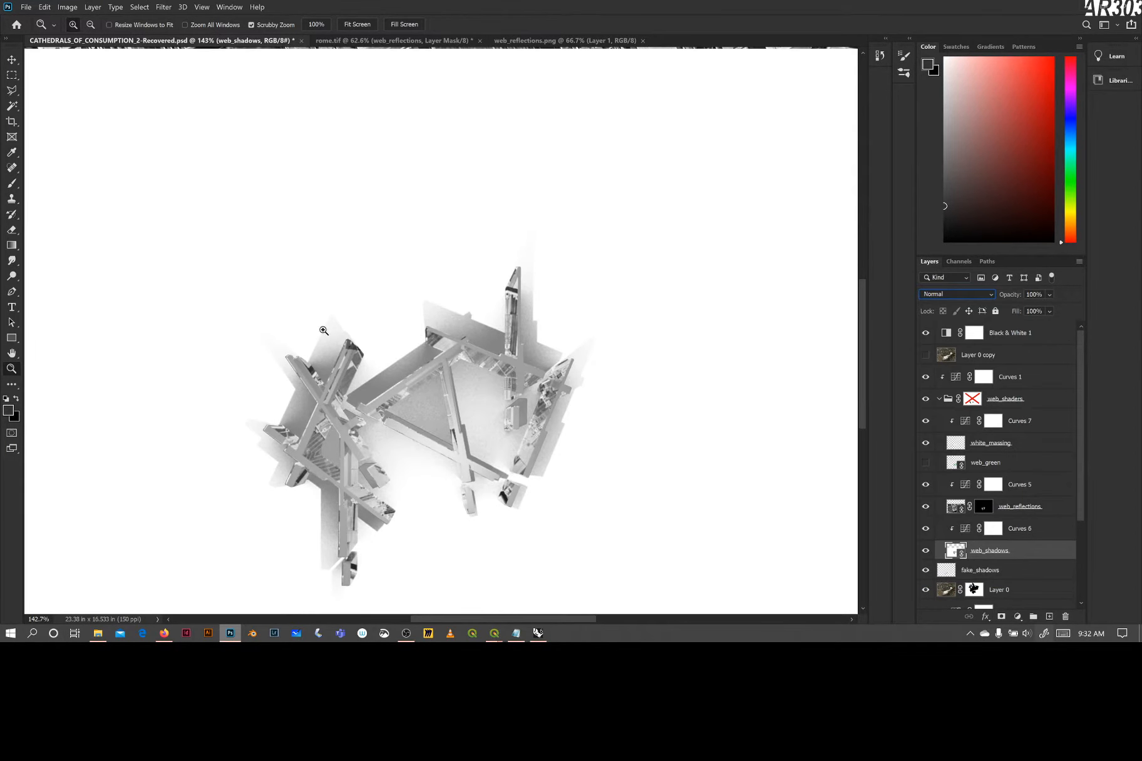
left_click(950, 295)
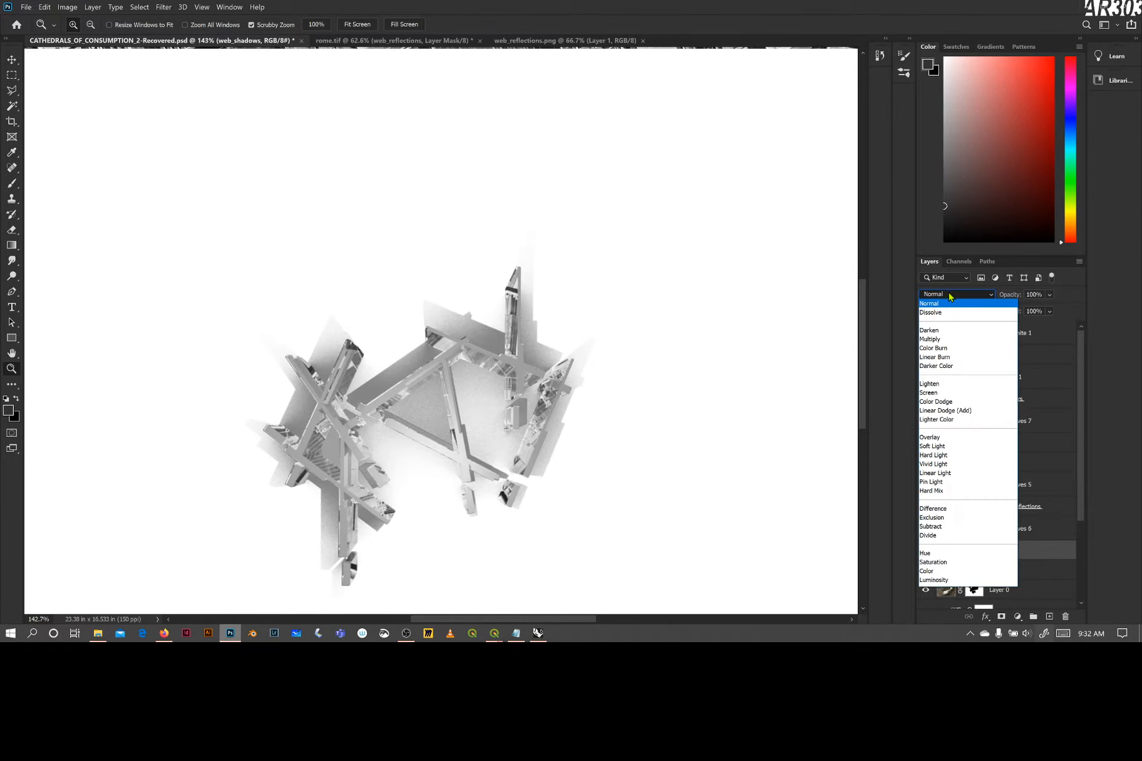
left_click(932, 338)
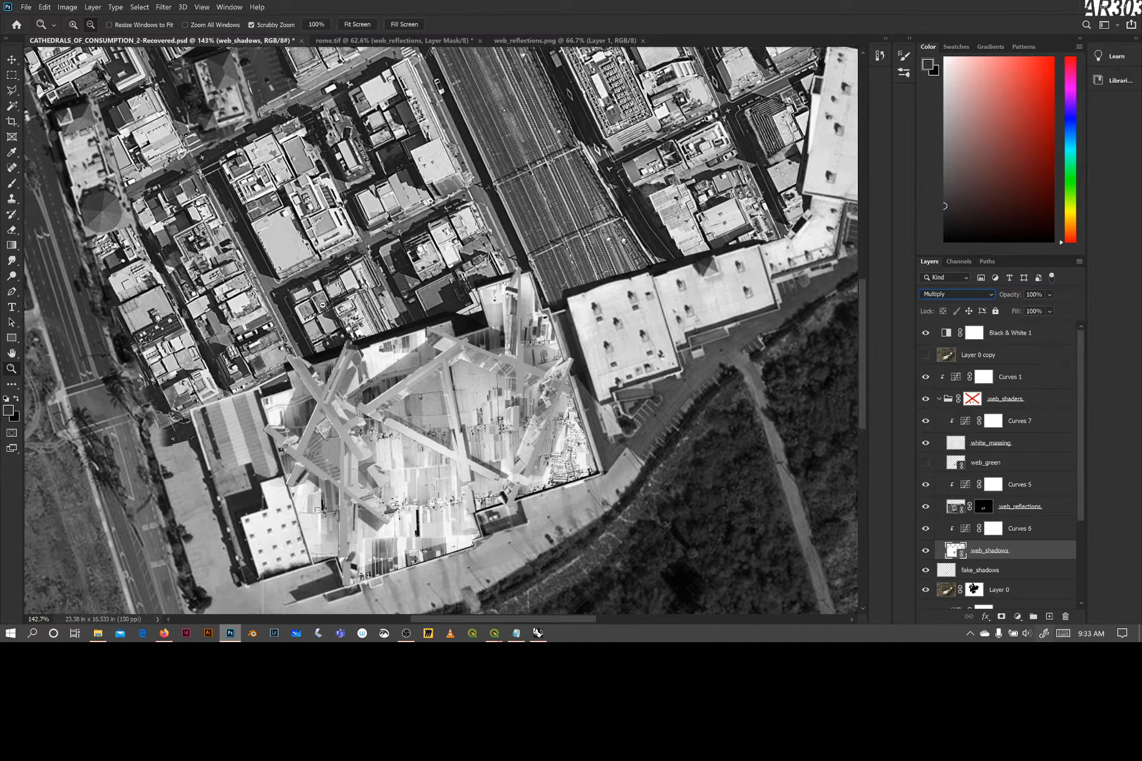
Isolate the masked Layer 0 to examine which parts of the aerial it keeps, and restore the other layers
scroll(380, 317, "down", 4)
scroll(401, 316, "up", 5)
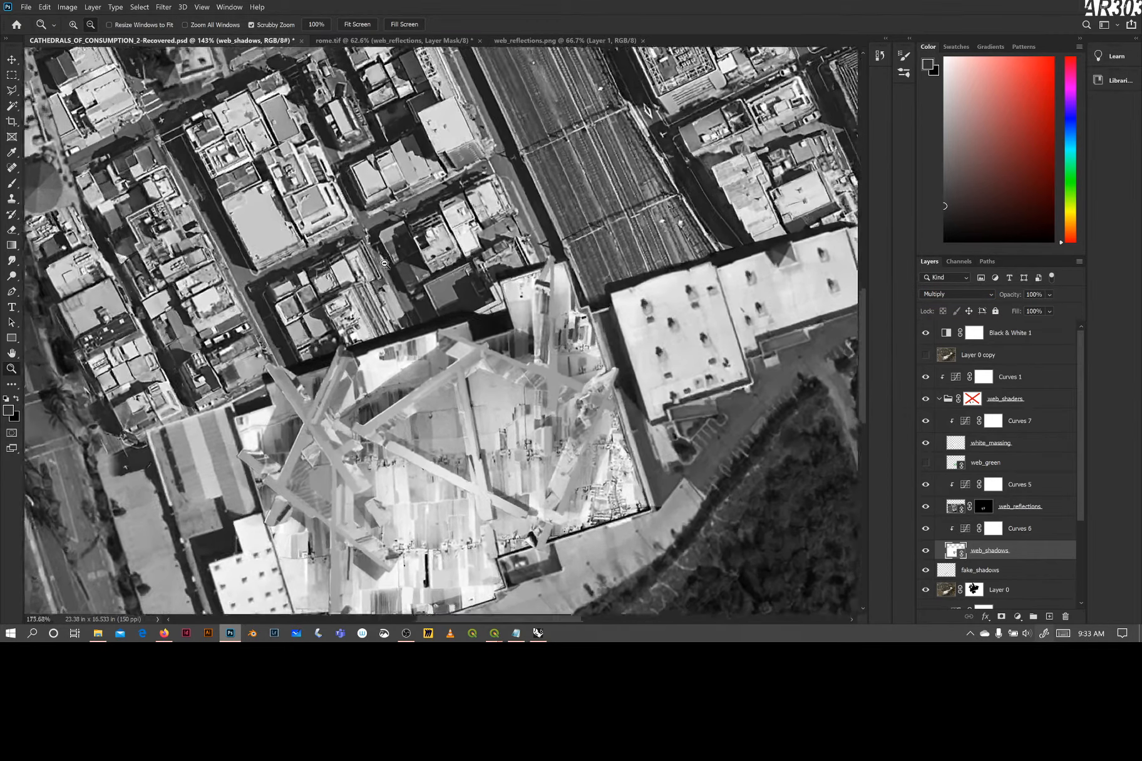
scroll(411, 312, "down", 10)
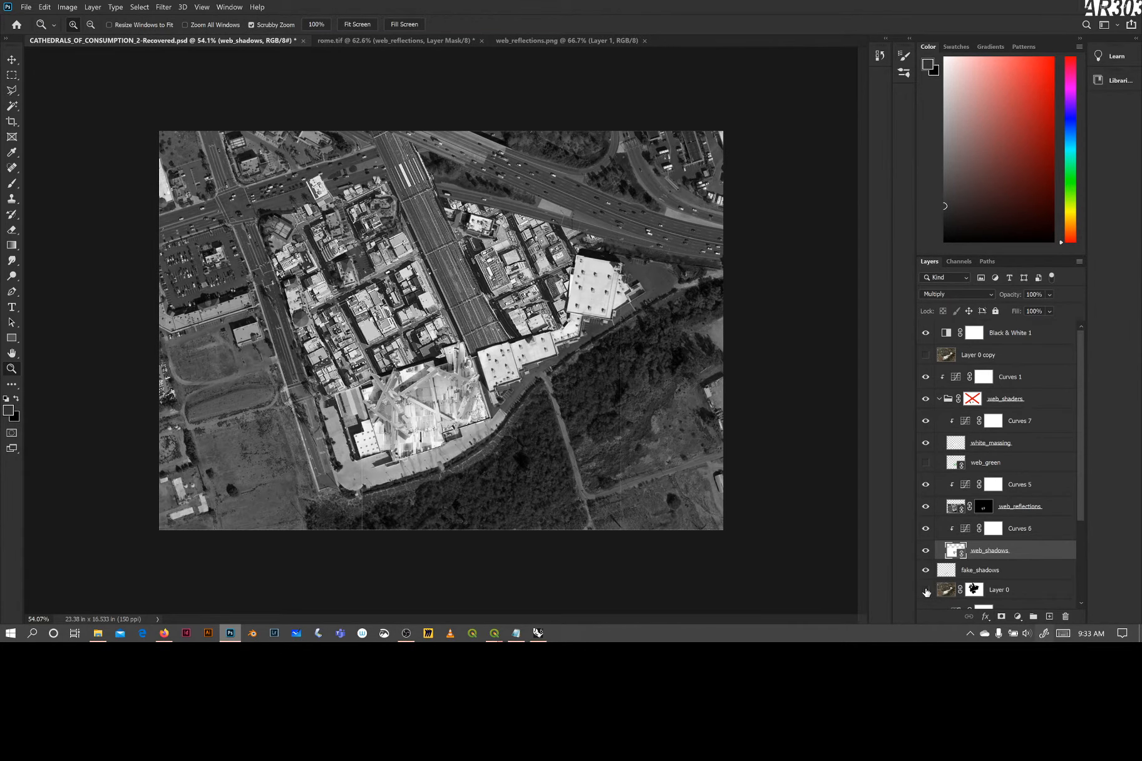
left_click(926, 590)
left_click(926, 590)
left_click(926, 590, "alt")
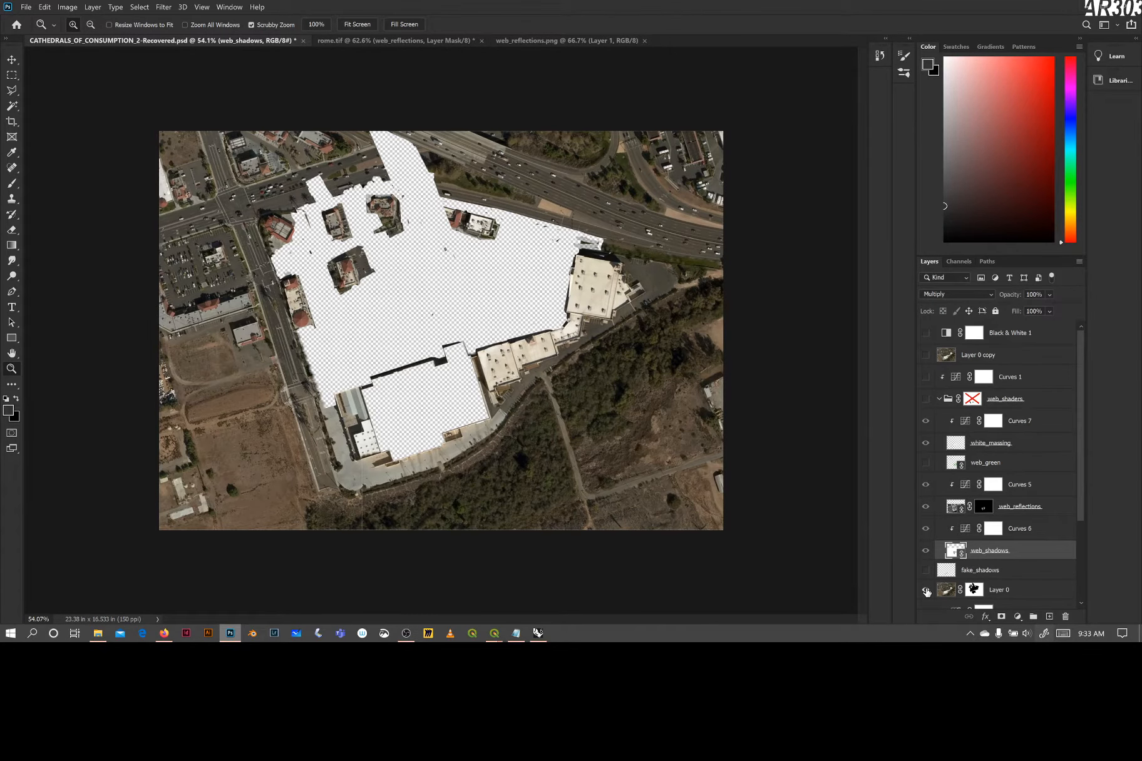
left_click(925, 590, "alt")
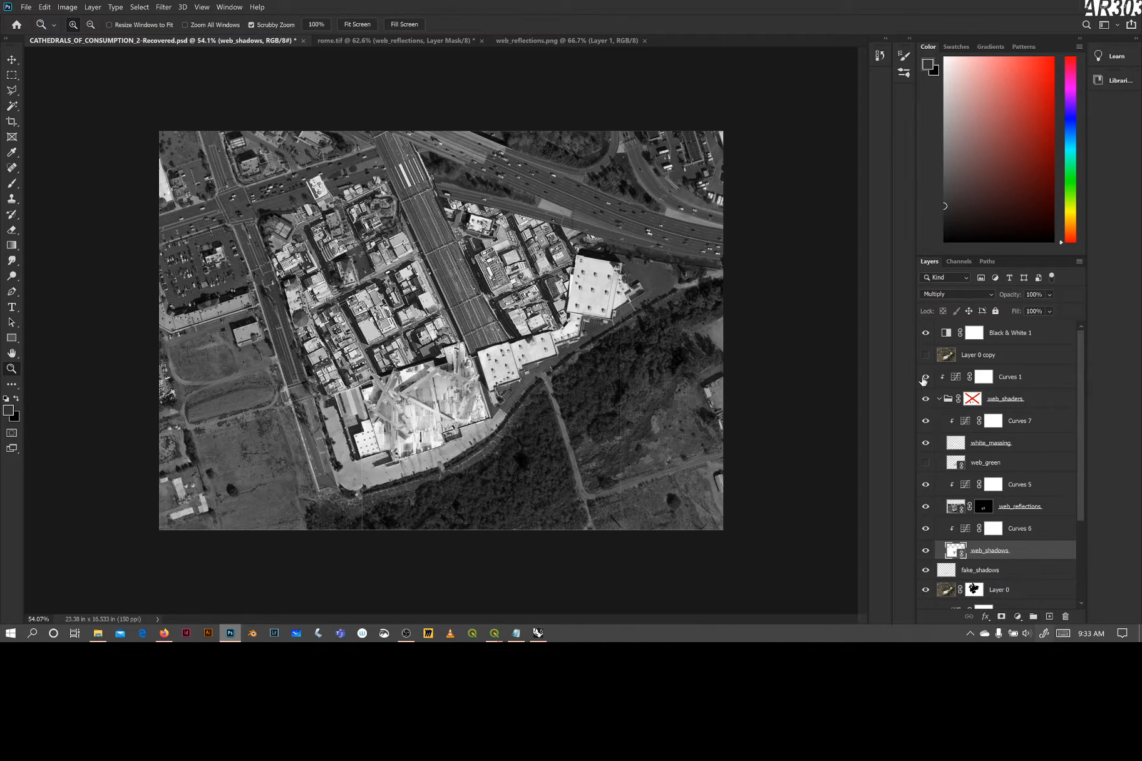
Compare the composite with and without Curves 1, the web_shaders group and web_reflections
left_click(924, 377)
left_click(925, 378)
left_click(925, 399)
left_click(925, 399)
left_click(925, 399)
left_click(926, 508)
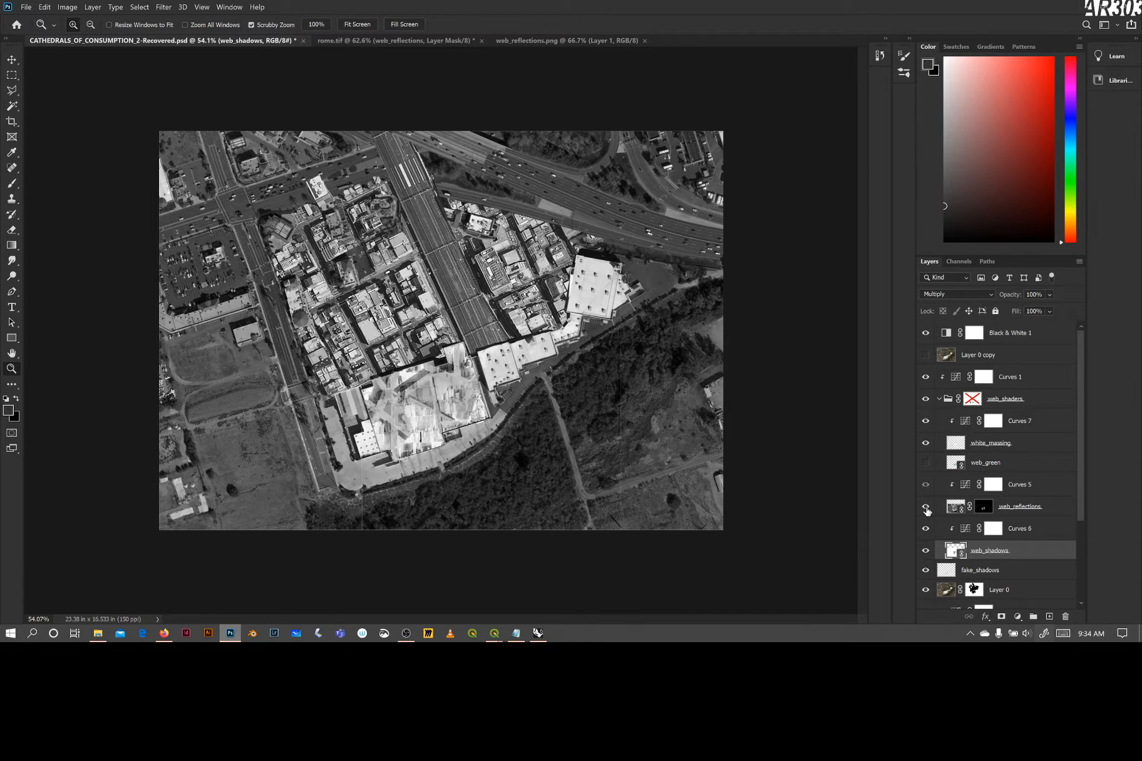
left_click(926, 508)
Compare the reflective beams with and without the Curves 5 adjustment
left_click(926, 485)
left_click(926, 486)
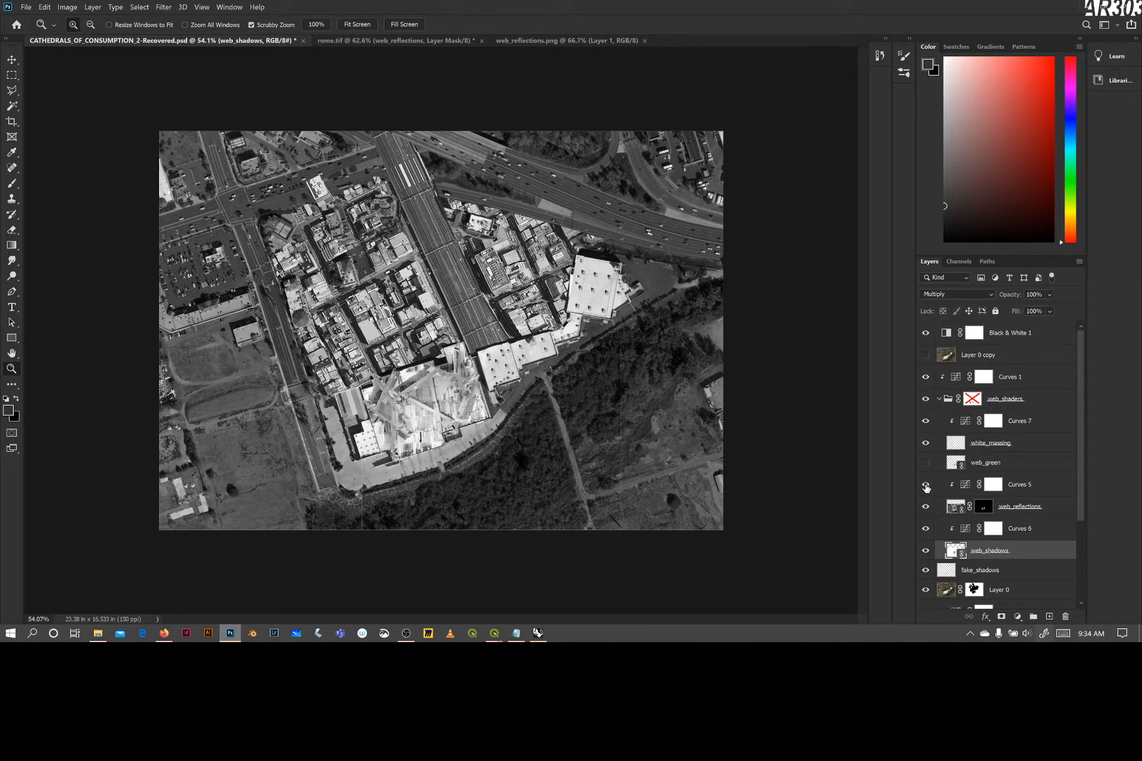
left_click(926, 485)
left_click(926, 485)
left_click(925, 486)
left_click(926, 485)
Compare the beam shadows with and without the Curves 6 adjustment
scroll(957, 527, "down", 1)
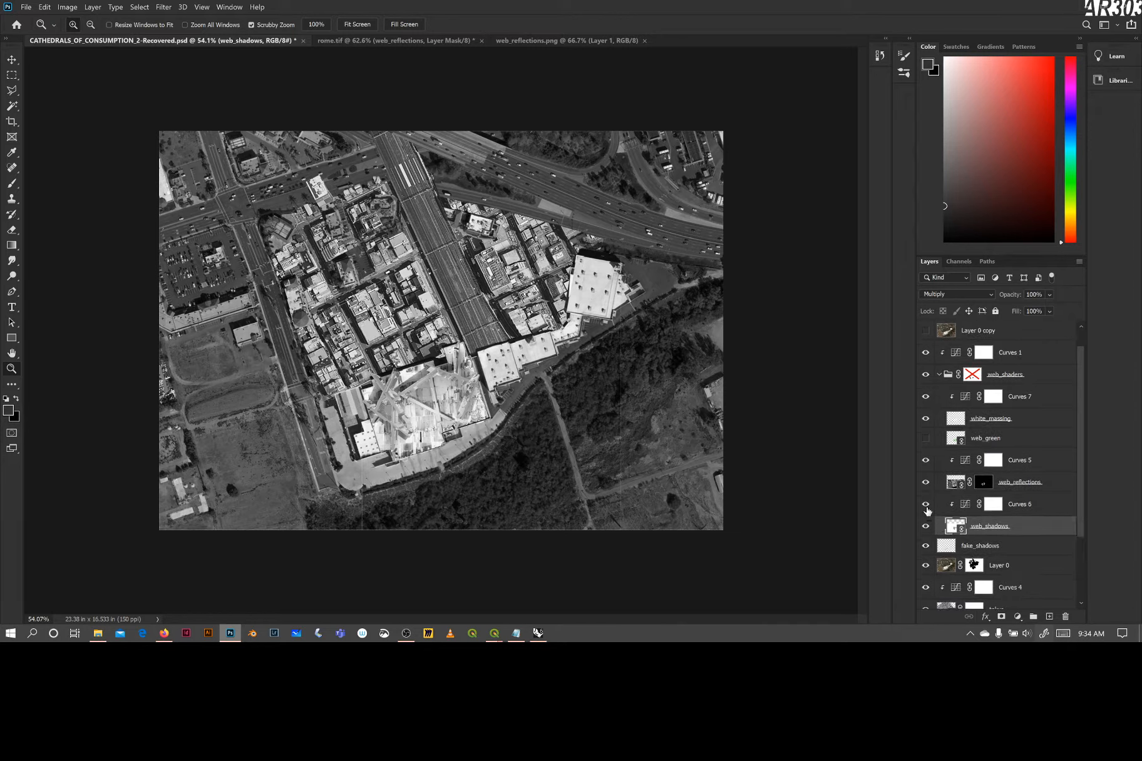
left_click(925, 505)
left_click(926, 505)
left_click(926, 505)
left_click(927, 505)
left_click(926, 505)
left_click(927, 505)
Compare the tokyo imagery with and without the Curves 4 adjustment
scroll(927, 507, "down", 2)
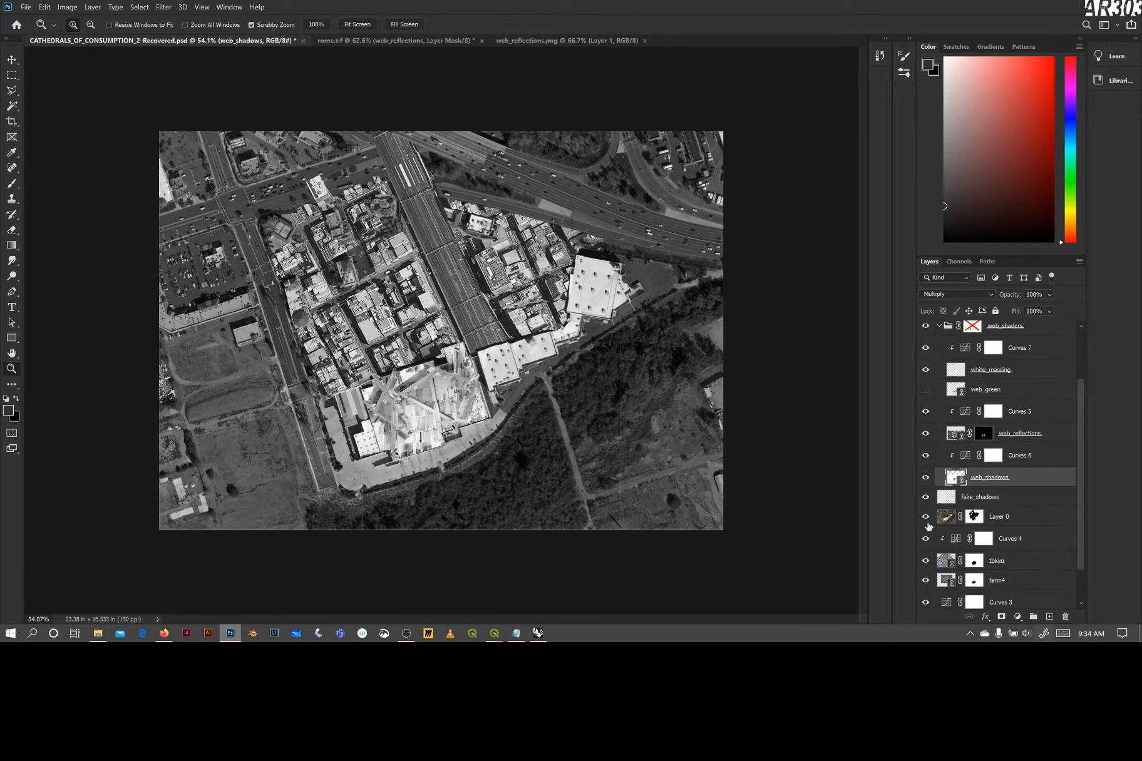
scroll(929, 528, "down", 1)
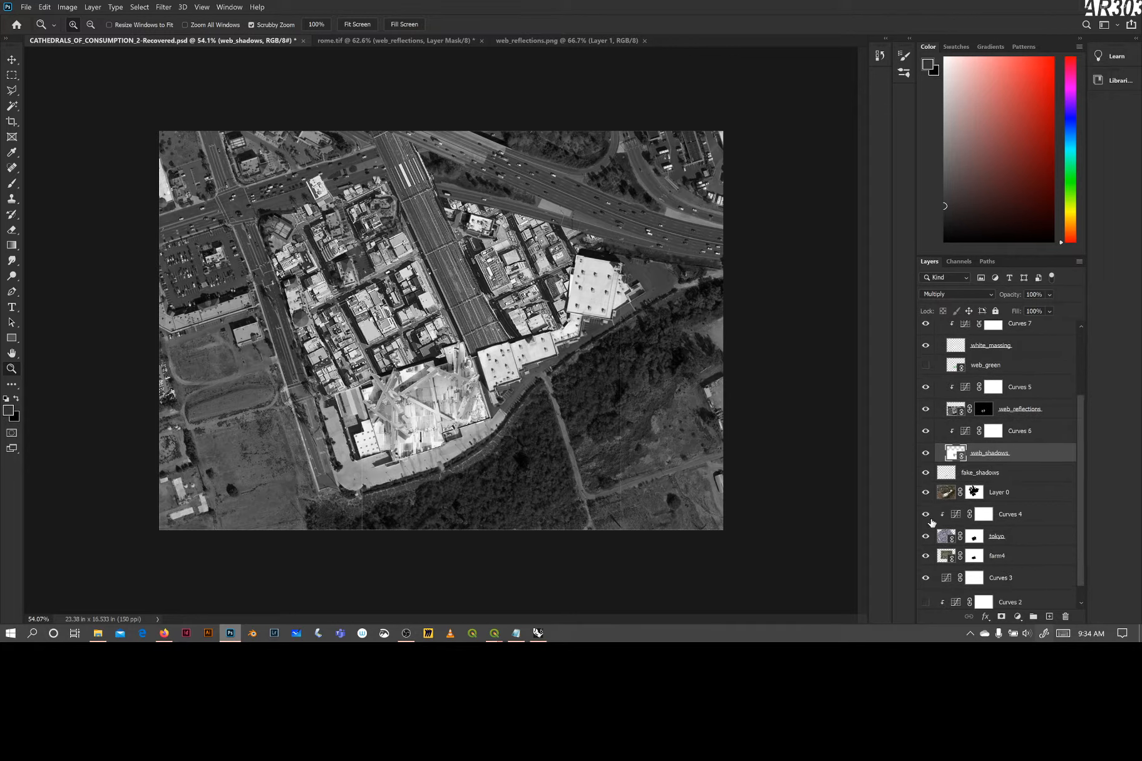
scroll(961, 576, "down", 1)
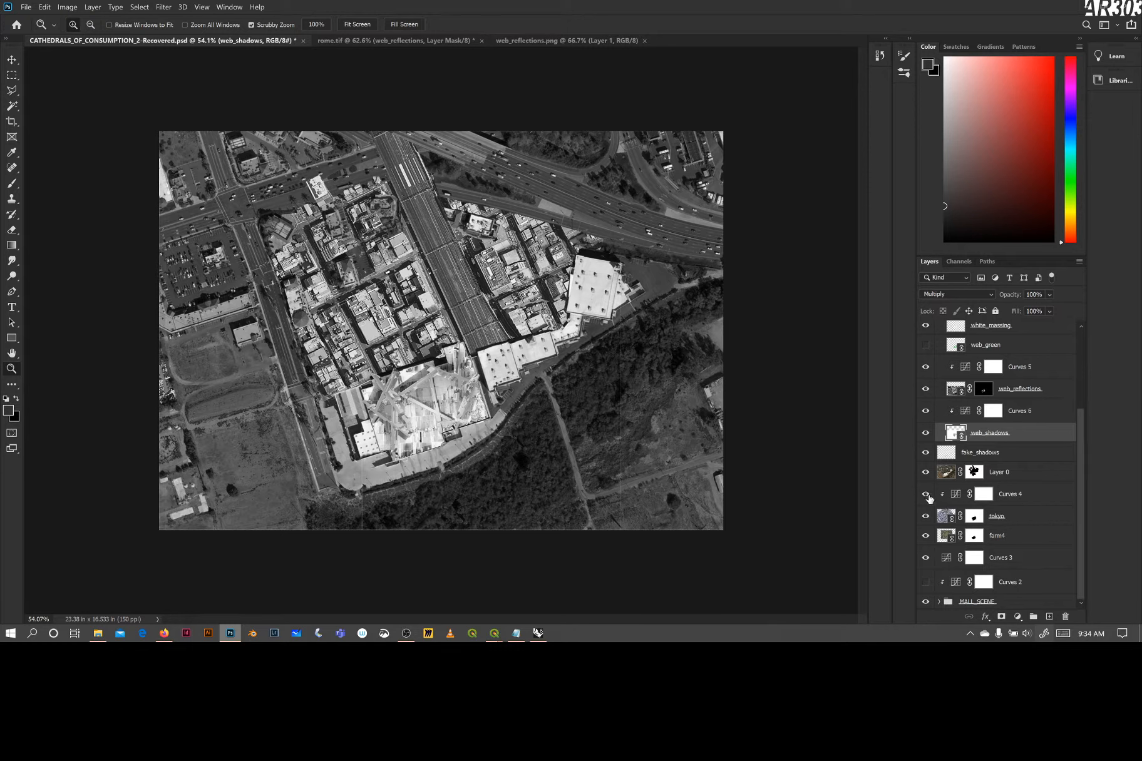
left_click(926, 496)
left_click(926, 496)
left_click(926, 496)
left_click(926, 496)
Isolate Layer 0 and fake_shadows up close around the rail line to examine the masked buildings and painted shadows
scroll(351, 186, "up", 5)
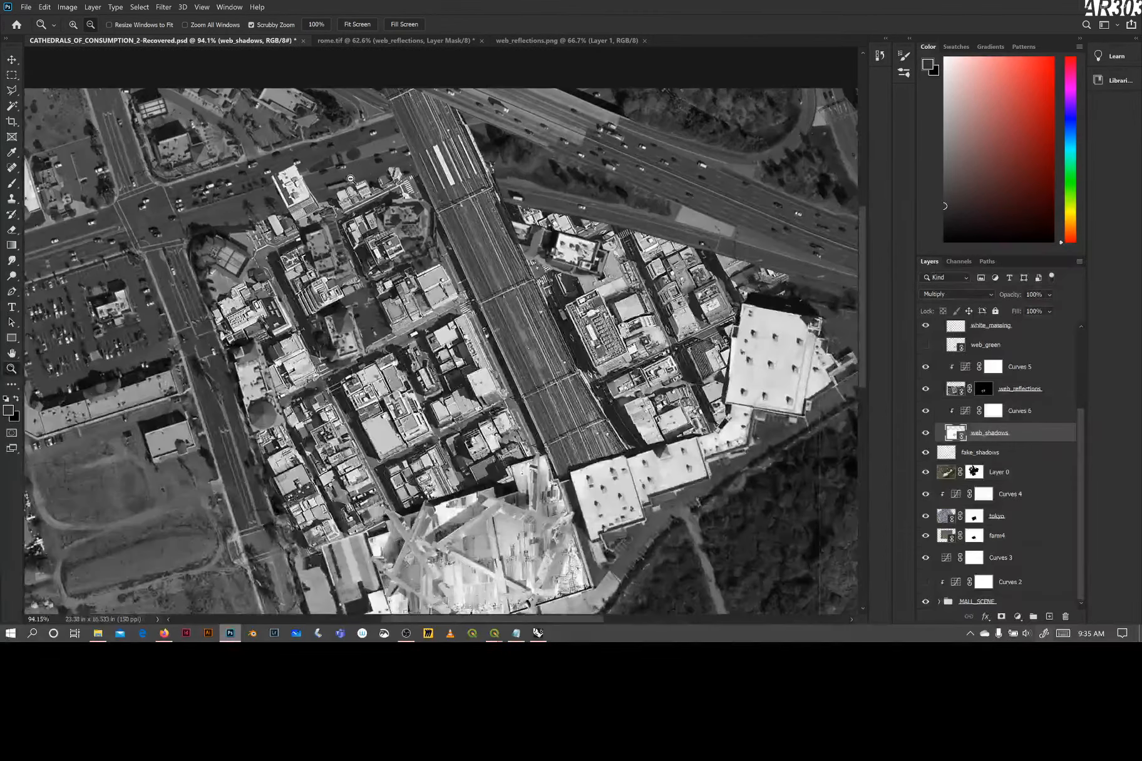
scroll(358, 171, "up", 2)
scroll(356, 170, "up", 3)
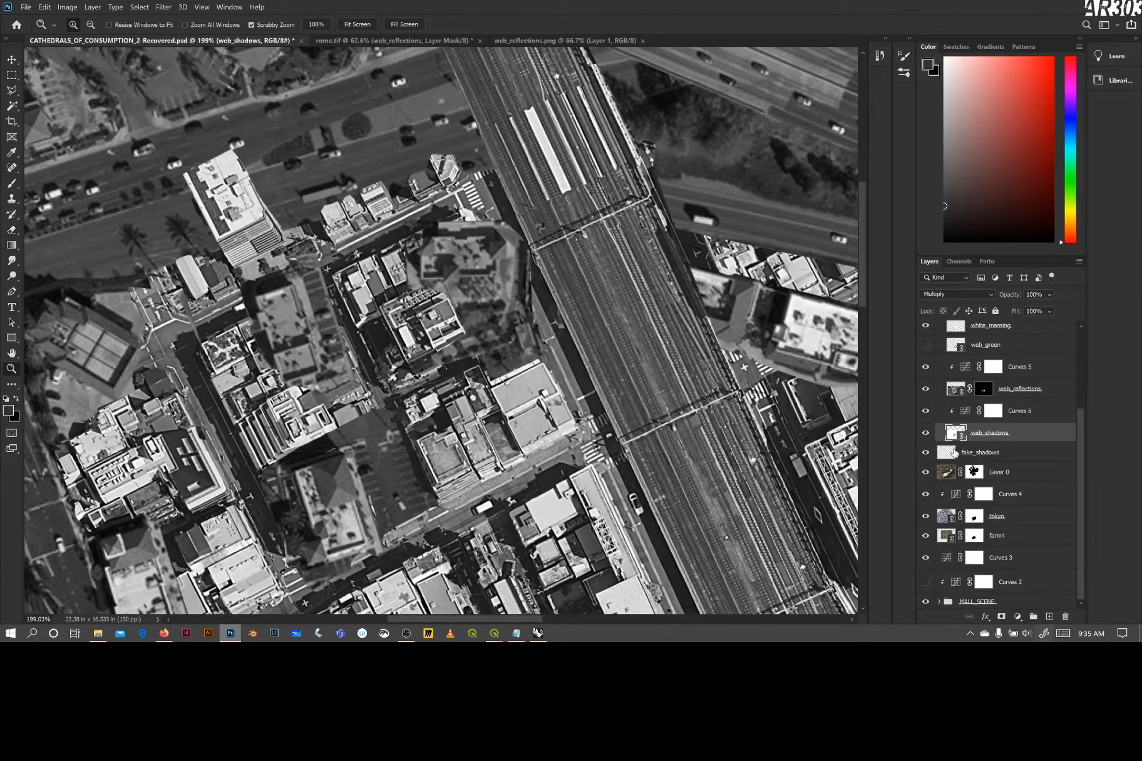
left_click(925, 472)
left_click(925, 474)
left_click(926, 474, "alt")
left_click(925, 474, "alt")
left_click(926, 474, "alt")
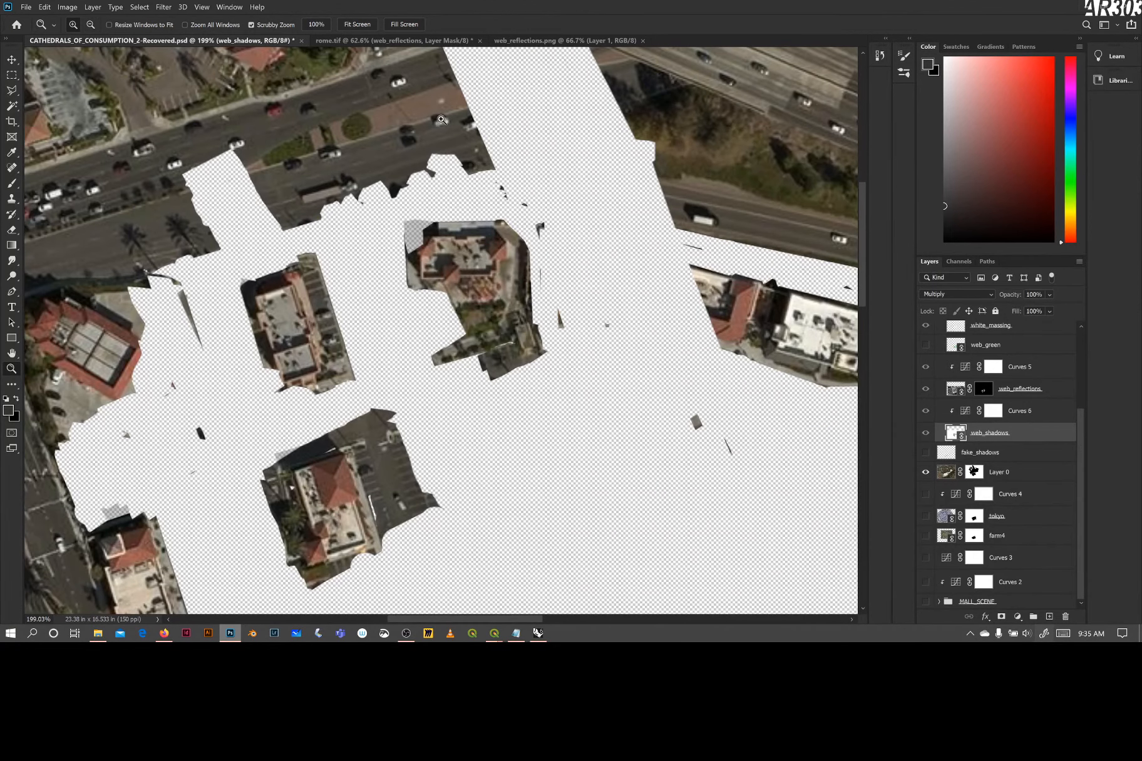
left_click(926, 474, "alt")
left_click(926, 475, "alt")
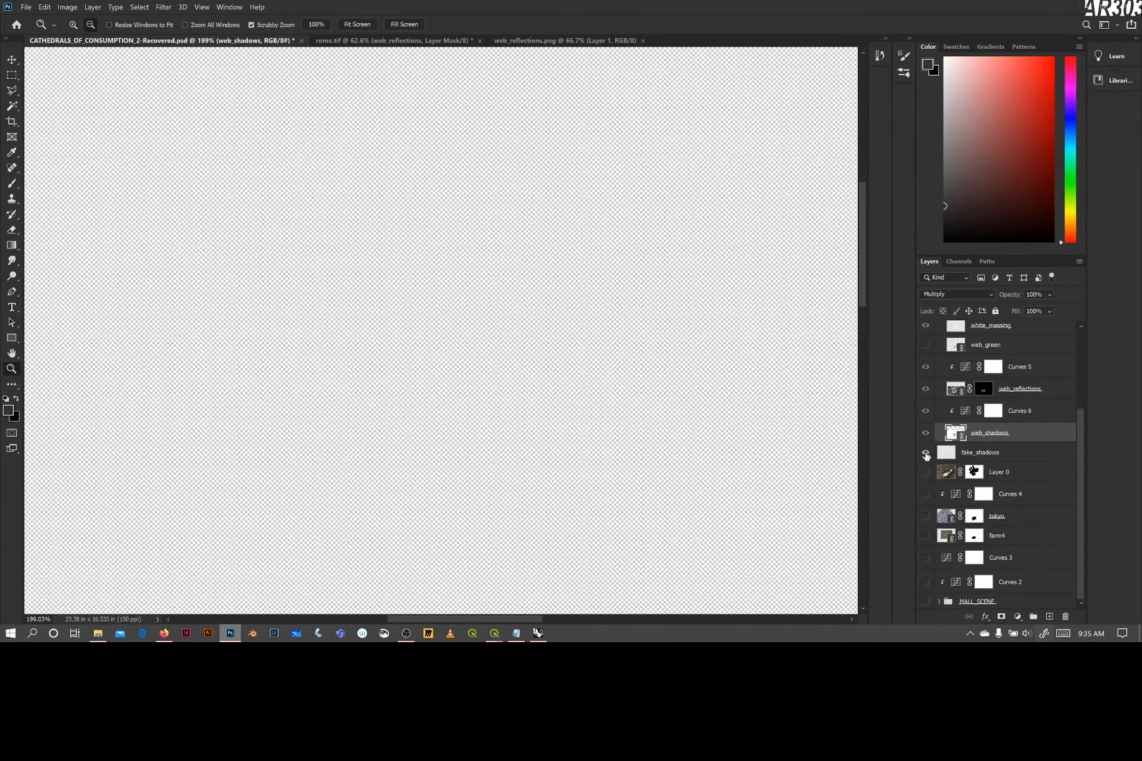
left_click(926, 455, "alt")
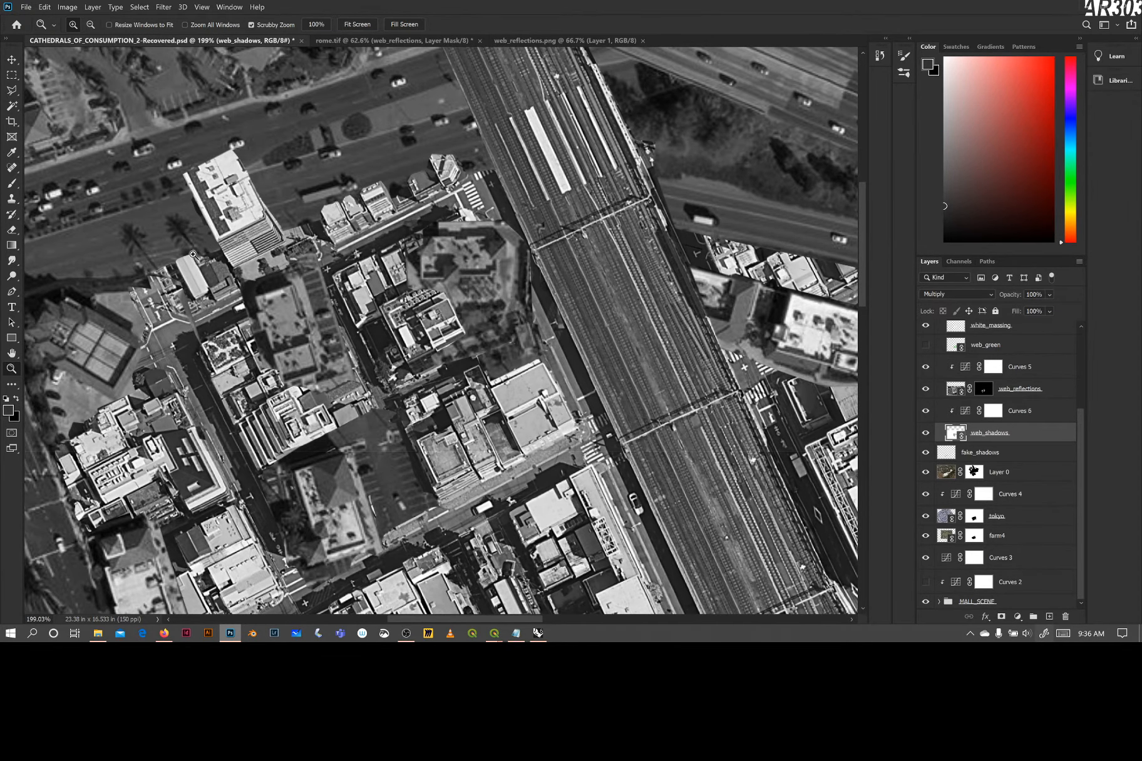
Examine where the inserted city blocks meet the surrounding roads, and return to the whole composite
left_click_drag(176, 297, 288, 235)
left_click_drag(389, 273, 174, 281)
left_click_drag(296, 622, 467, 628)
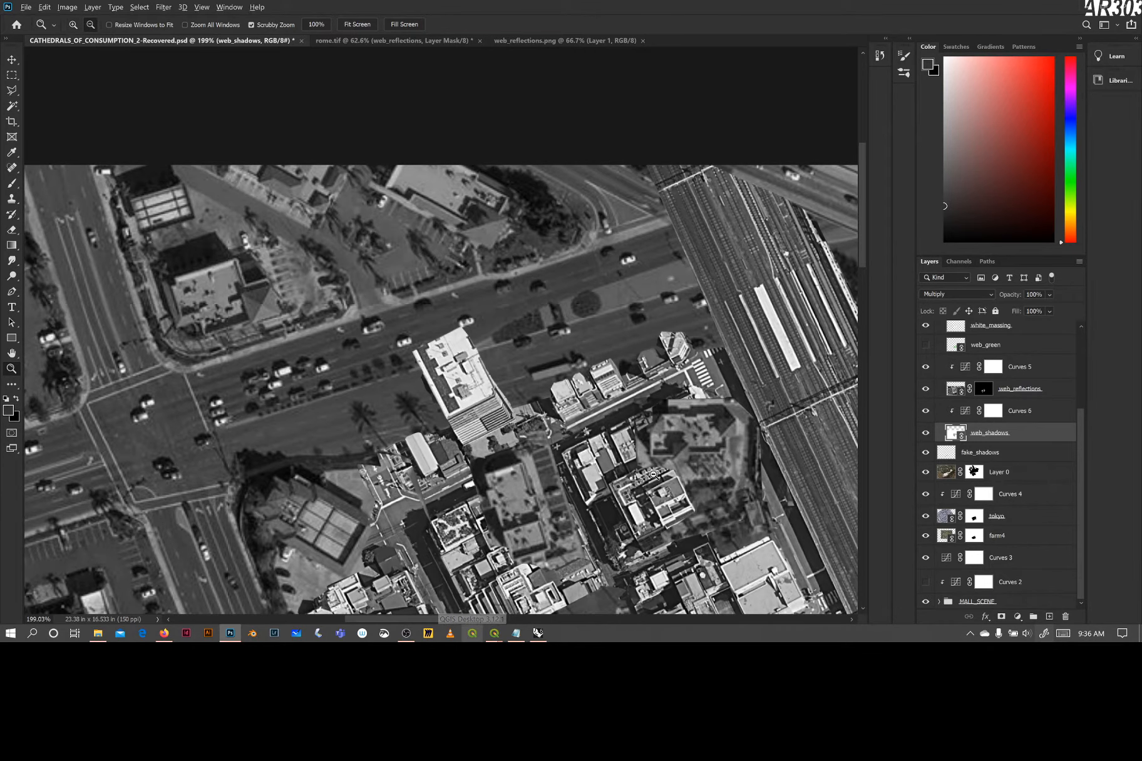
scroll(651, 477, "down", 1)
left_click_drag(645, 473, 608, 502)
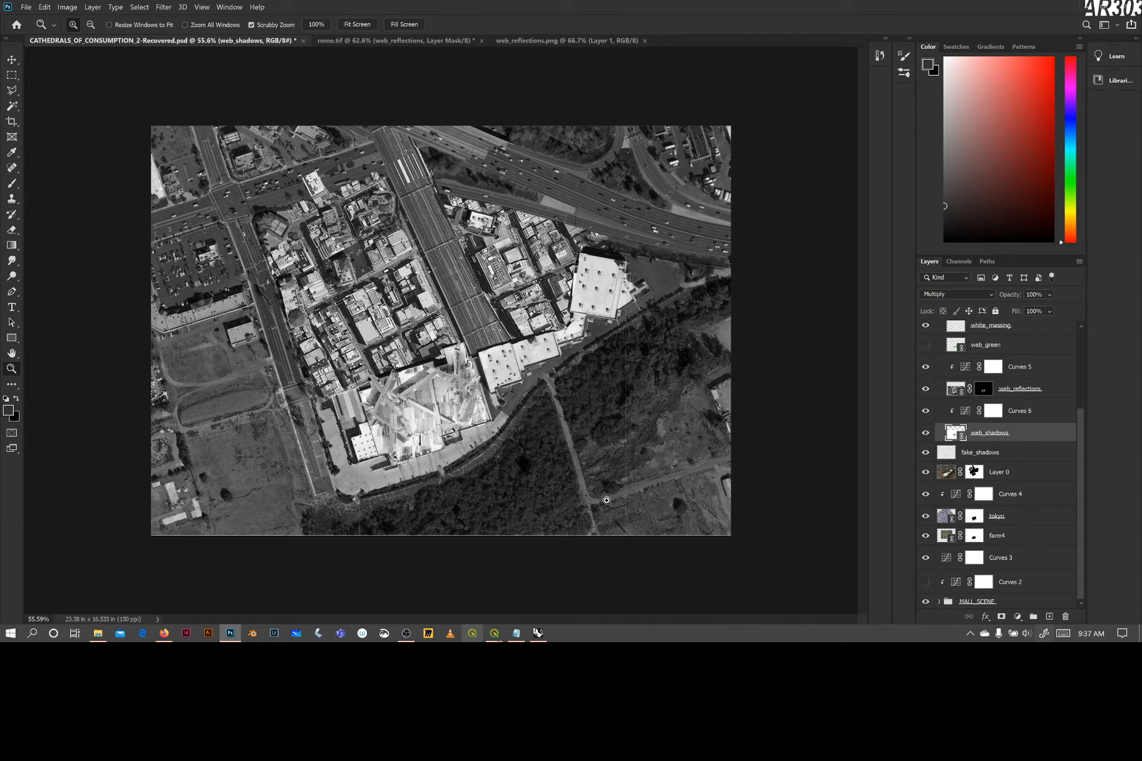
left_click(406, 634)
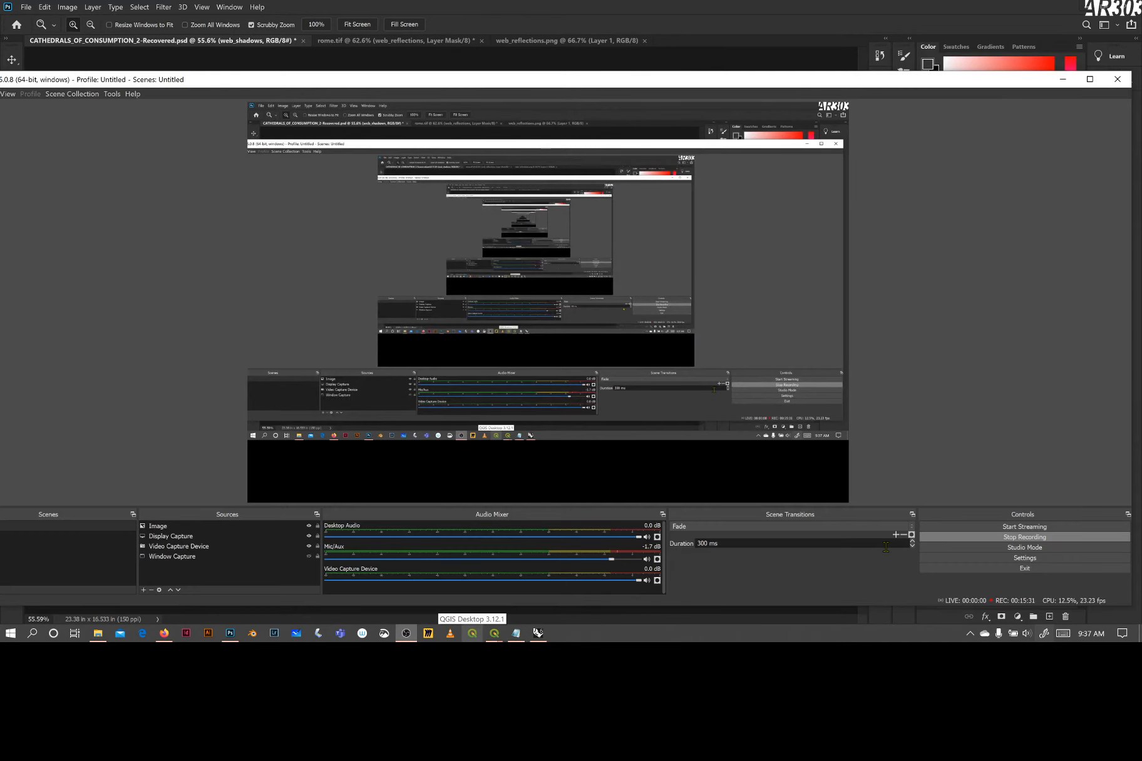
left_click(177, 527)
left_click(98, 634)
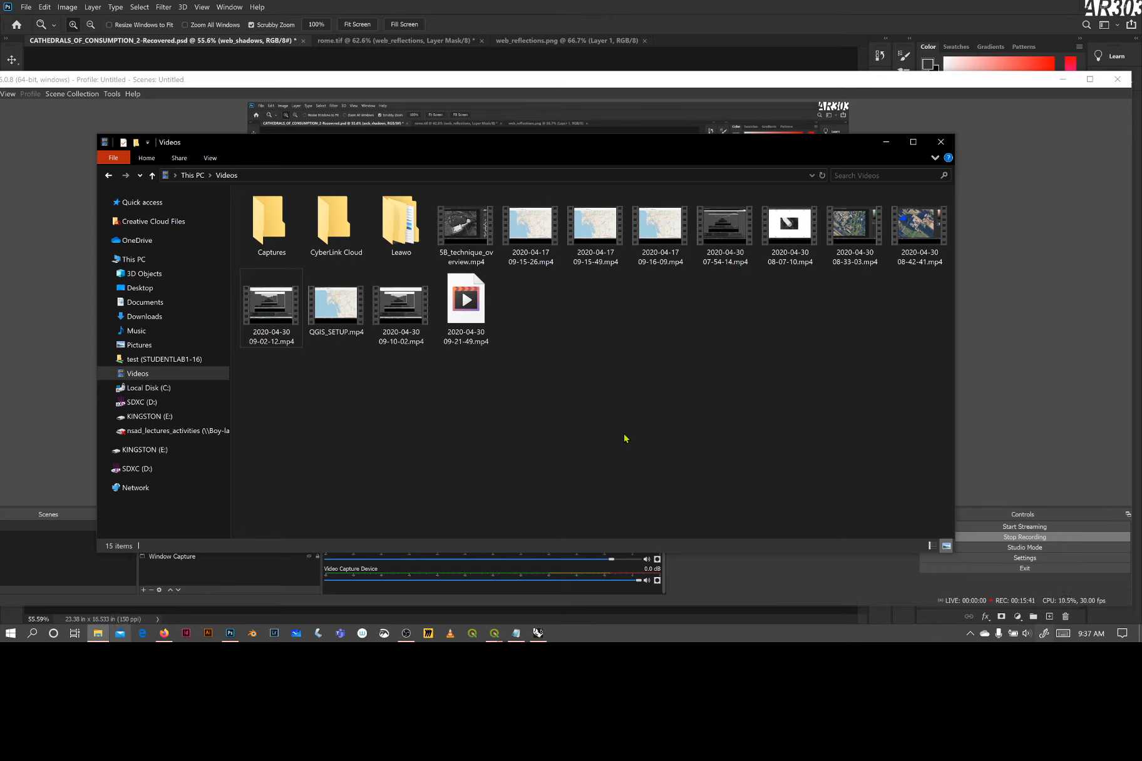
left_click(395, 304)
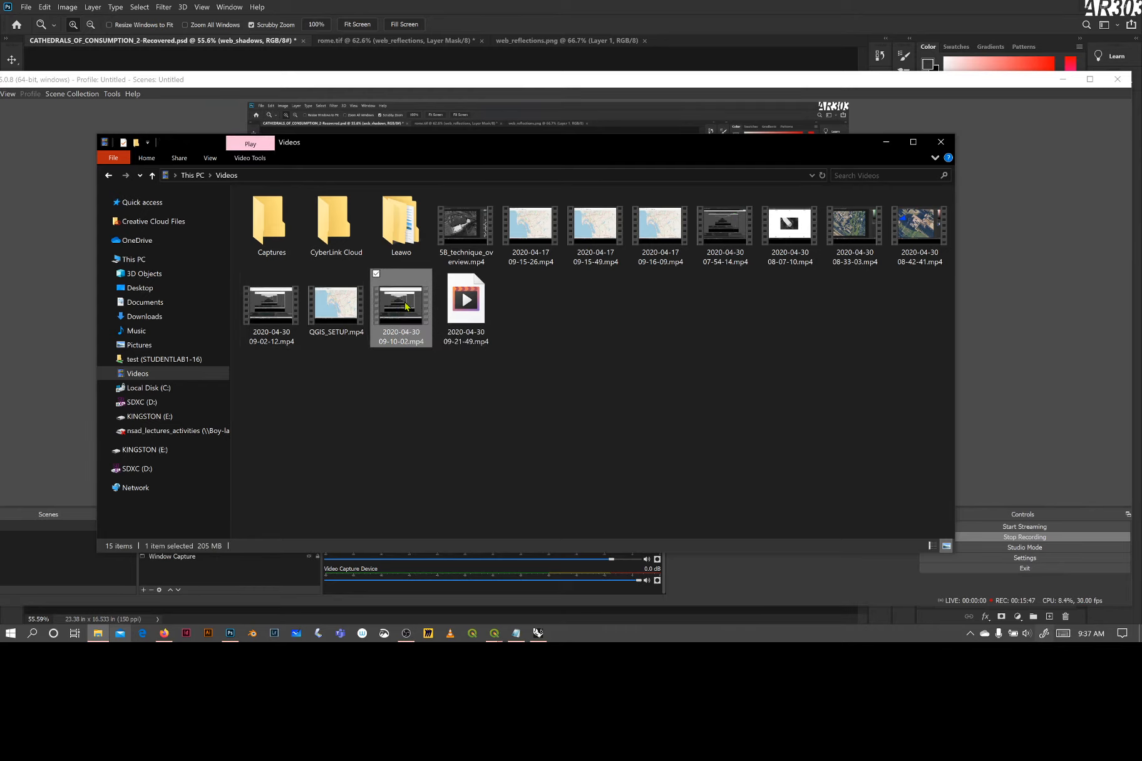
double_click(406, 306)
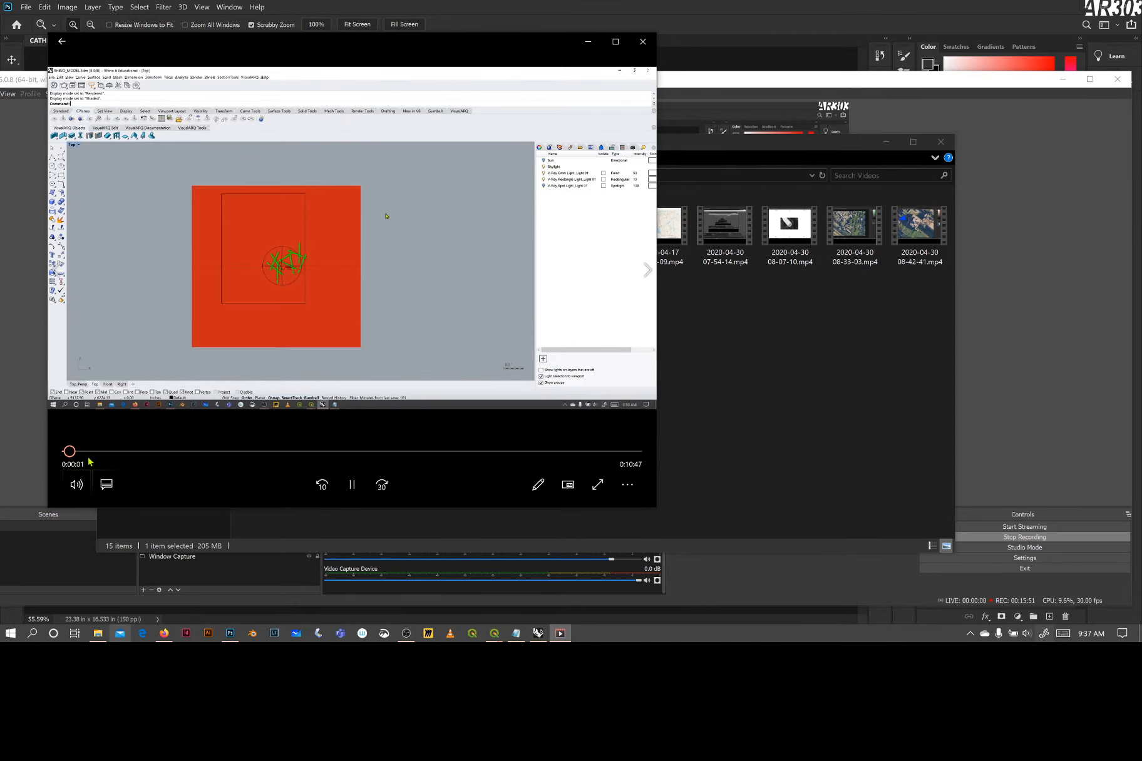
Scrub through the recording past the shadow and reflection renders to about 10:07
left_click_drag(79, 451, 475, 459)
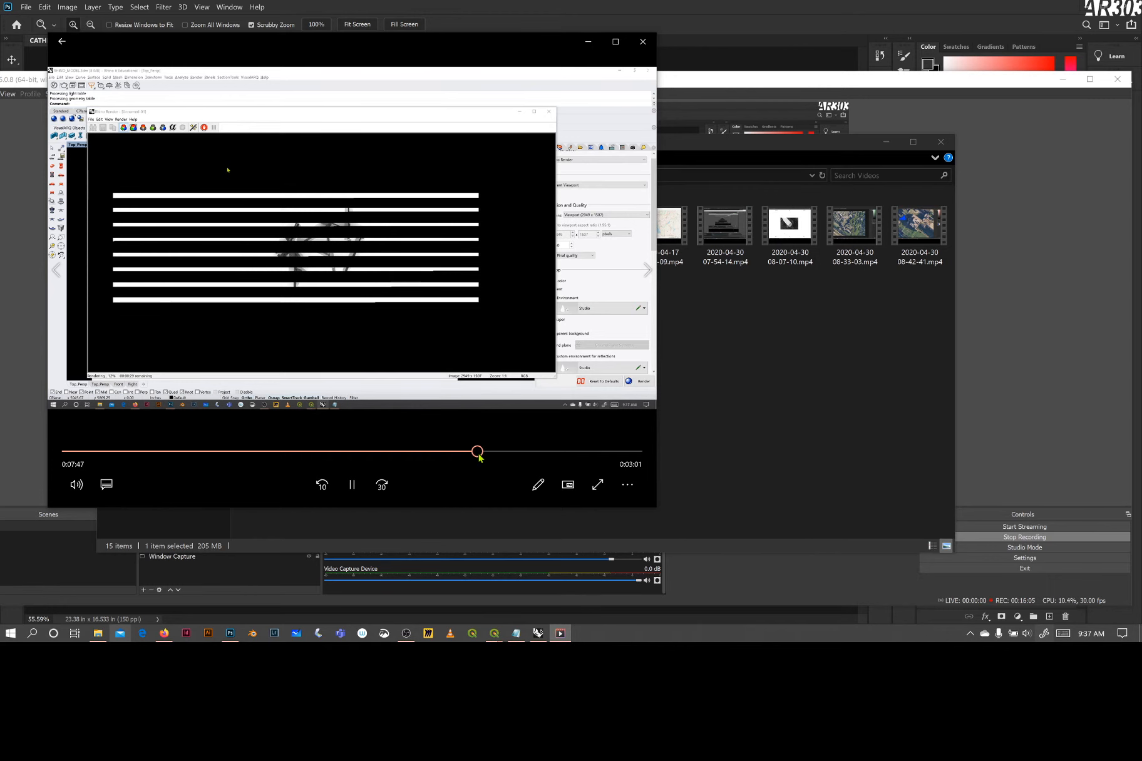
left_click_drag(479, 457, 538, 458)
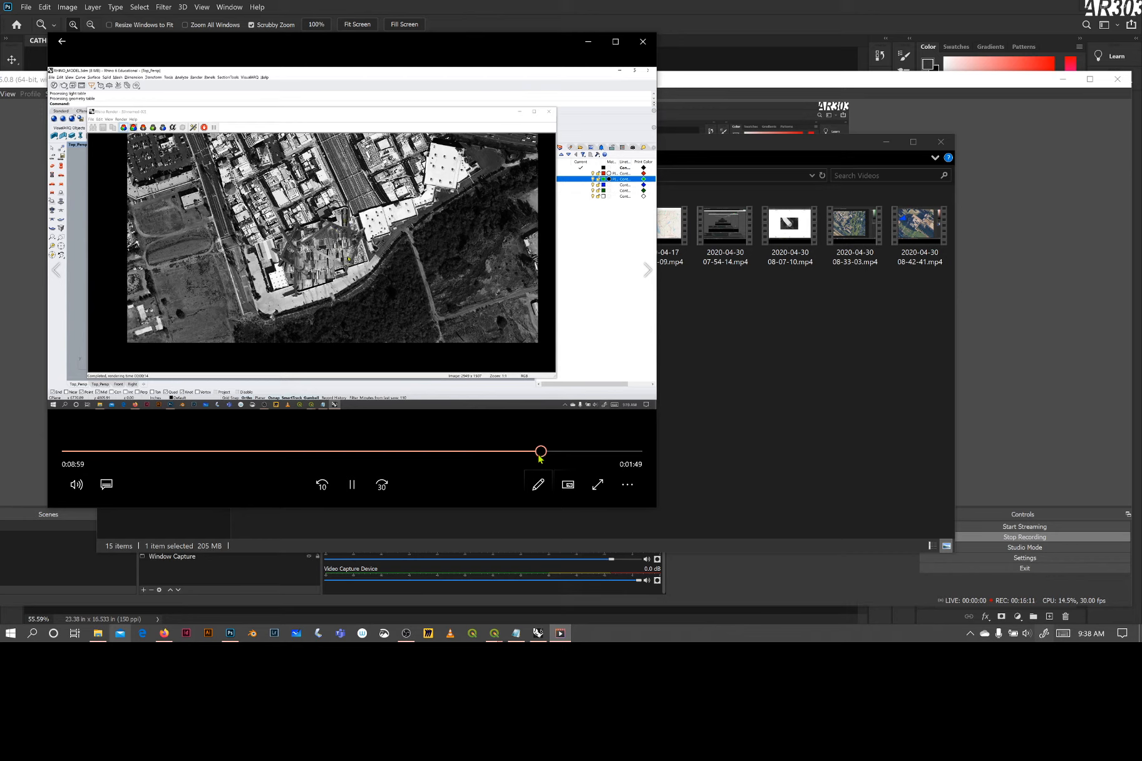
left_click_drag(541, 457, 597, 455)
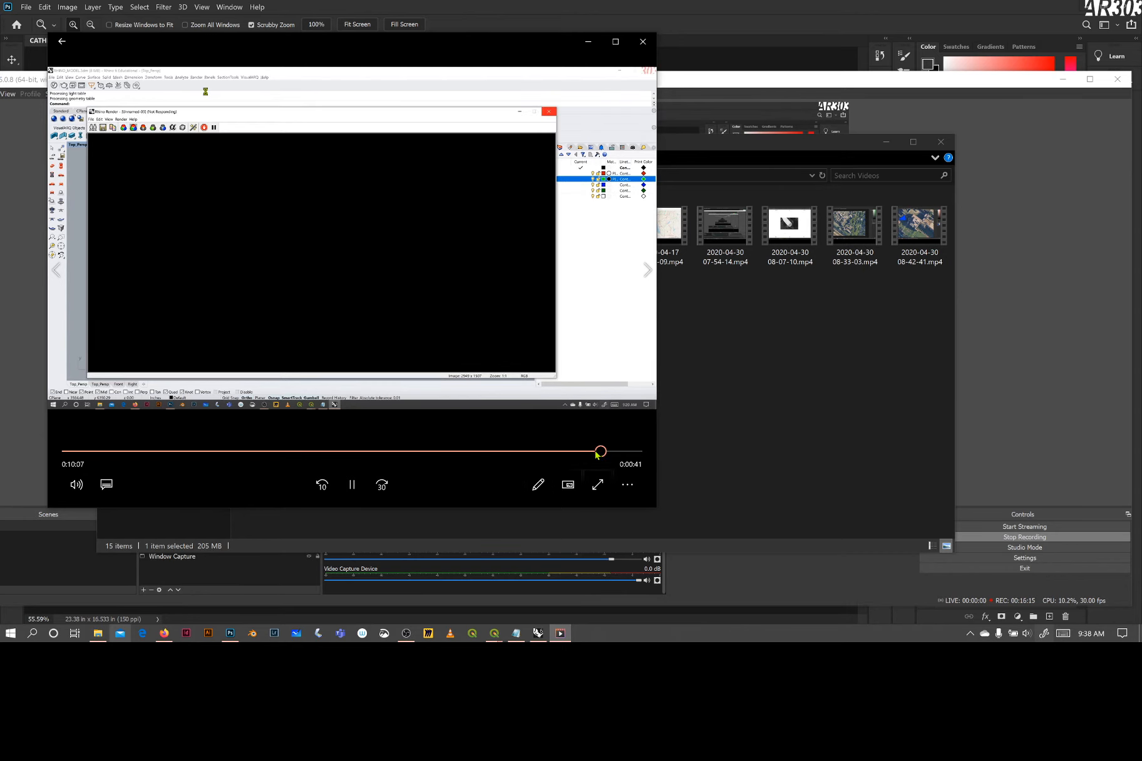